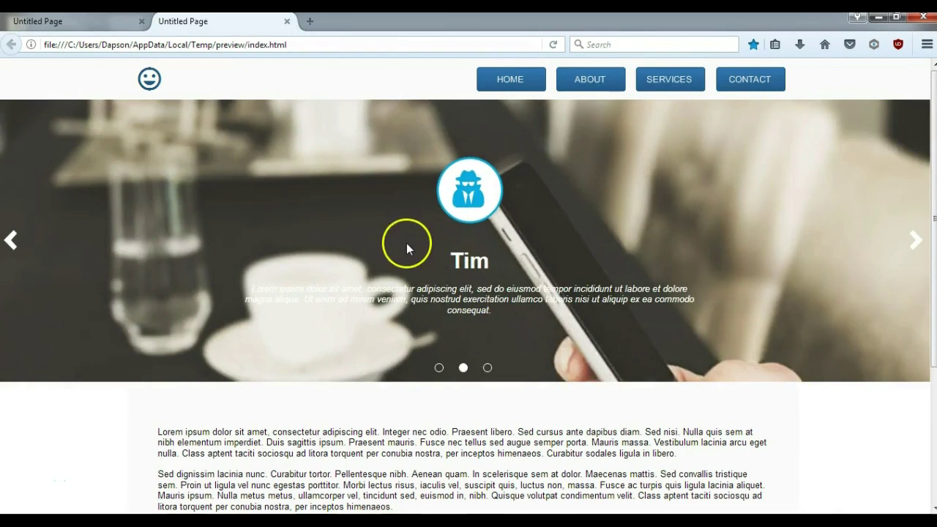
# Switch to WYSIWYG Web Builder and remove the contact, services and about pages from the site.
pyautogui.hotkey('alt', 'Tab')
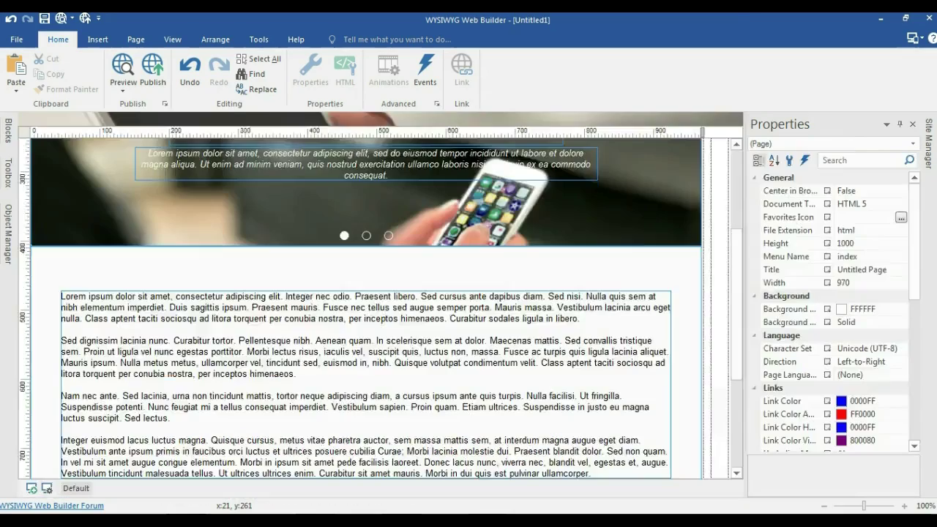
pyautogui.scroll(5, 359, 260)
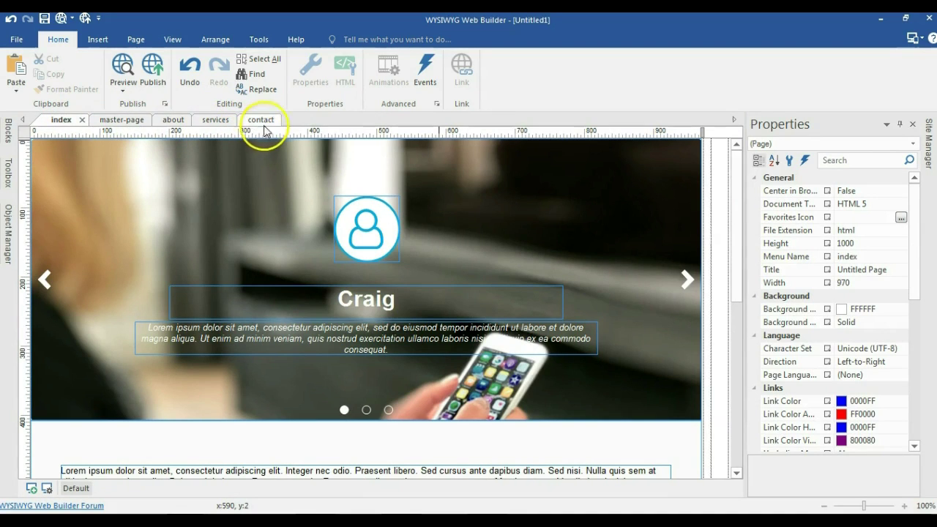
pyautogui.click(930, 132)
pyautogui.click(806, 224)
pyautogui.click(805, 211)
pyautogui.click(868, 144)
pyautogui.click(480, 296)
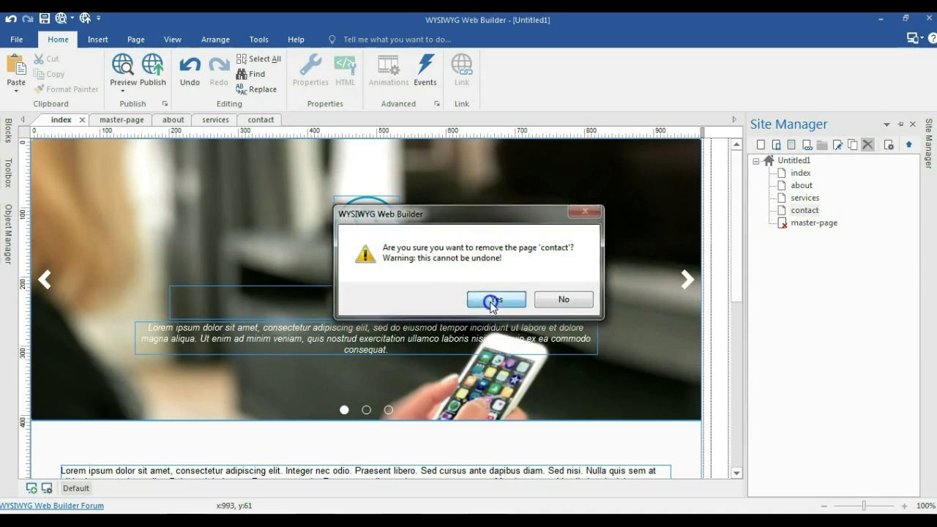
pyautogui.click(869, 146)
pyautogui.click(496, 296)
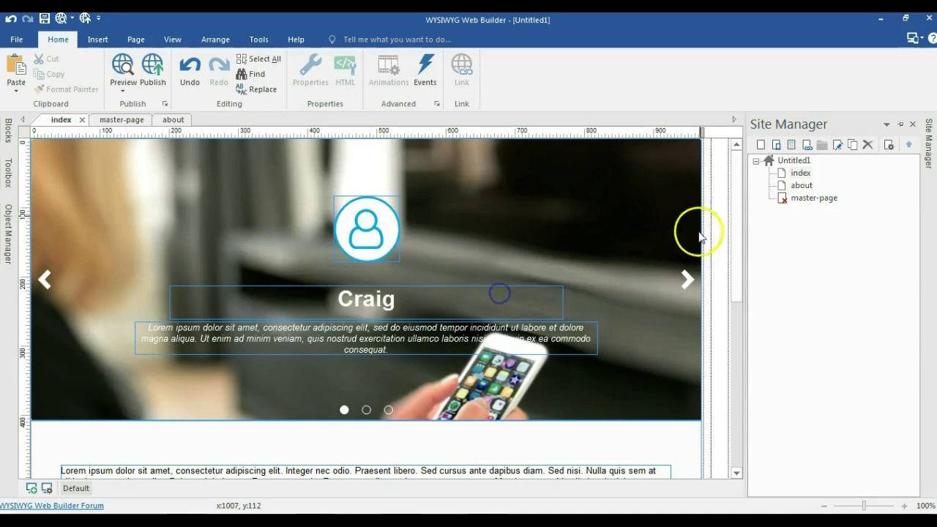
pyautogui.click(866, 146)
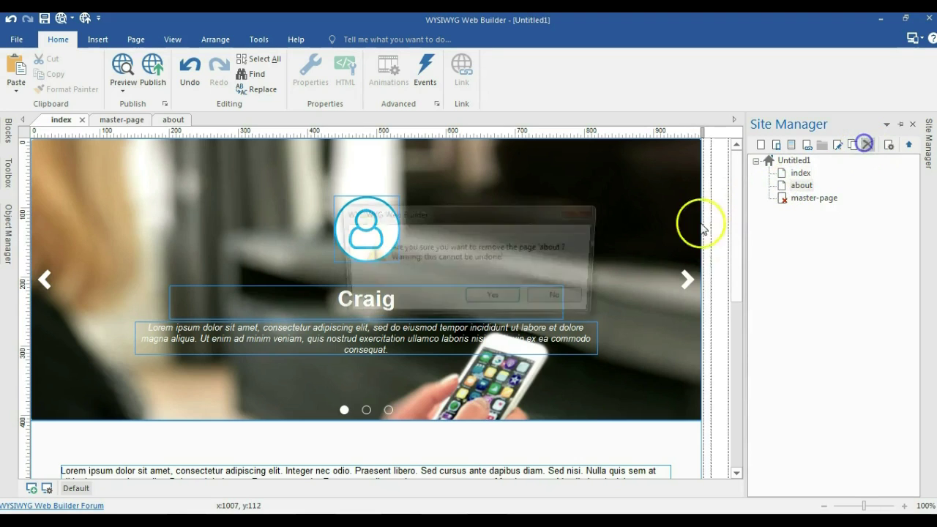
pyautogui.click(496, 300)
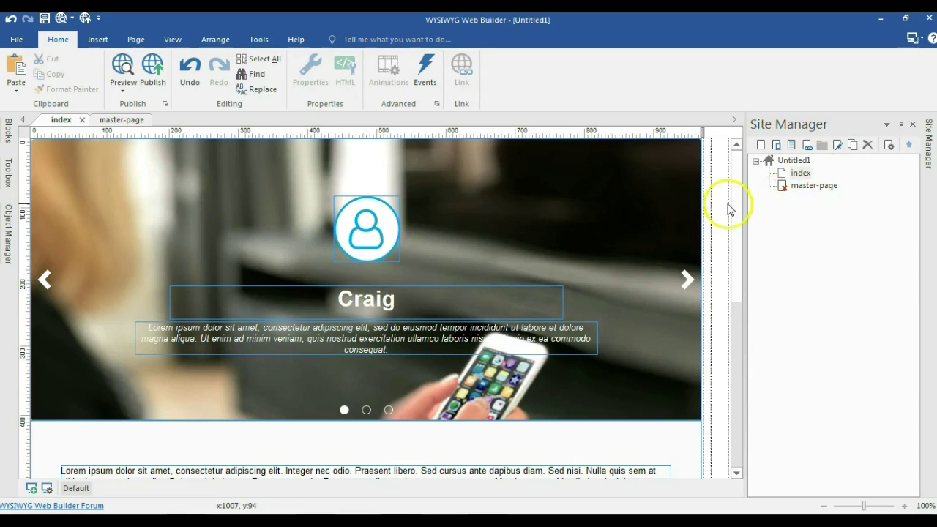
pyautogui.click(558, 252)
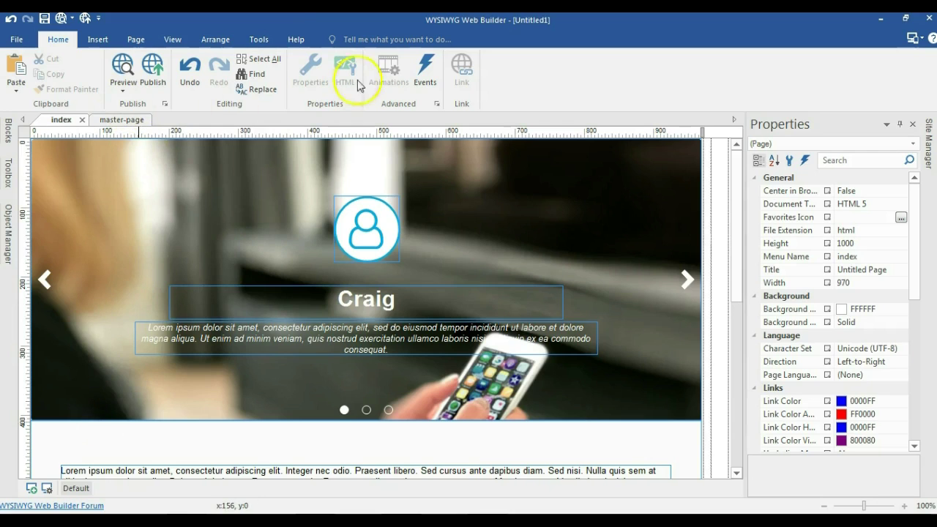
# Add page breakpoints with maximum widths of 320, 480 and 768 px, all with orientation none.
pyautogui.click(50, 491)
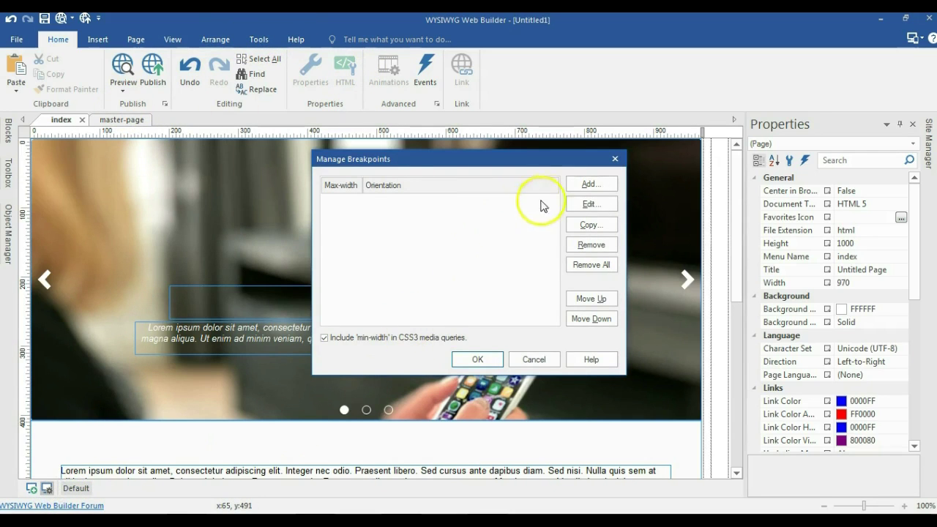
pyautogui.click(577, 184)
pyautogui.click(473, 307)
pyautogui.click(584, 184)
pyautogui.click(481, 240)
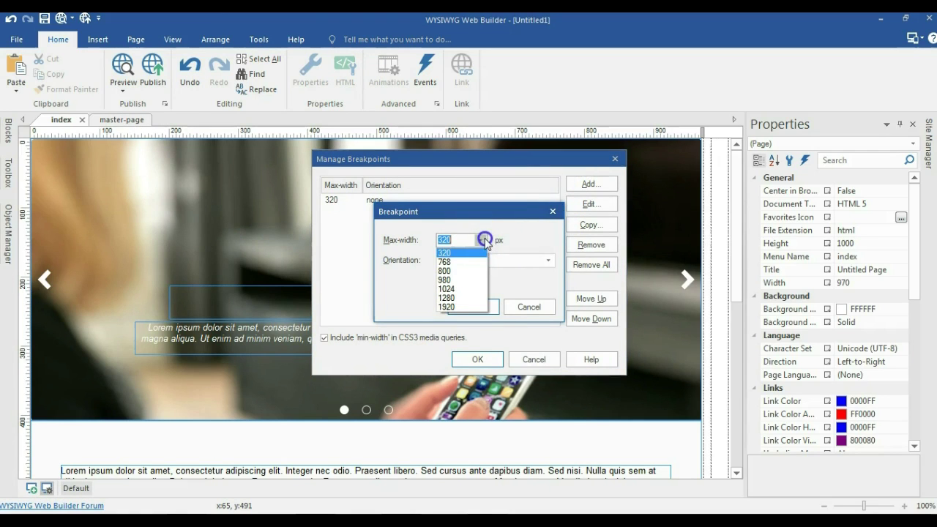
pyautogui.click(463, 262)
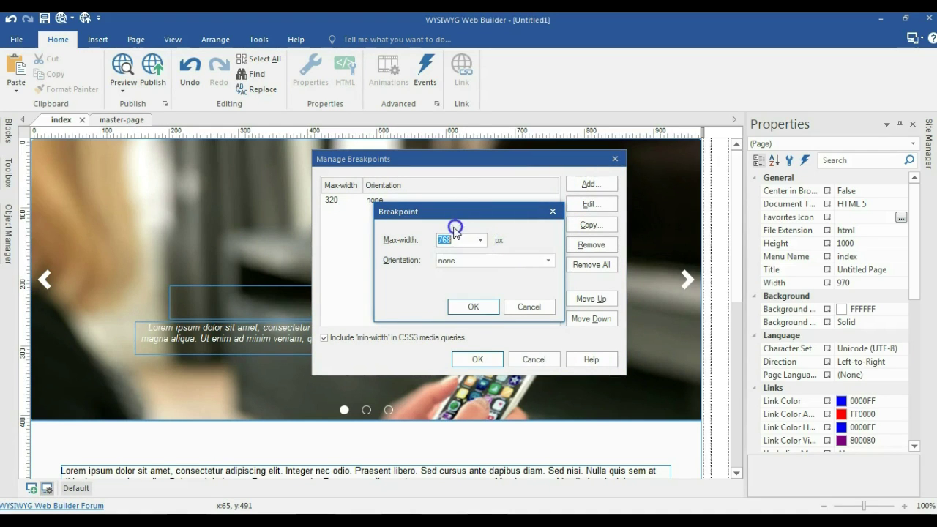
pyautogui.click(464, 304)
pyautogui.click(589, 184)
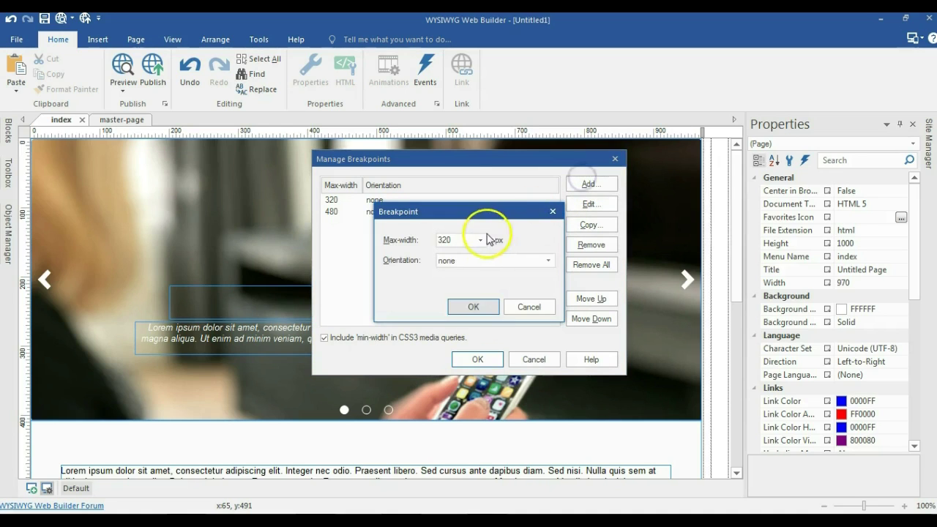
pyautogui.click(480, 240)
pyautogui.click(463, 265)
pyautogui.click(456, 308)
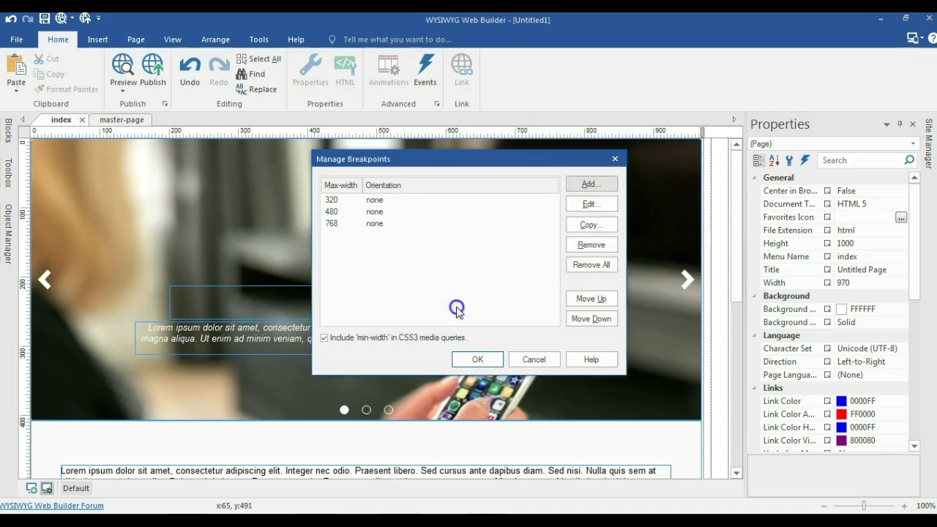
pyautogui.click(476, 359)
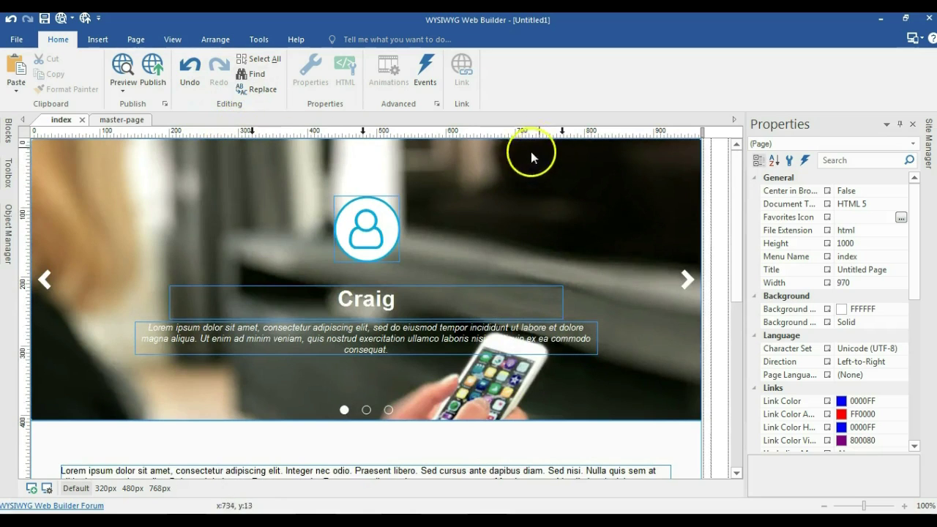
# In the 768 px breakpoint, move the first carousel slide's icon, heading and review text together toward the left.
pyautogui.click(562, 134)
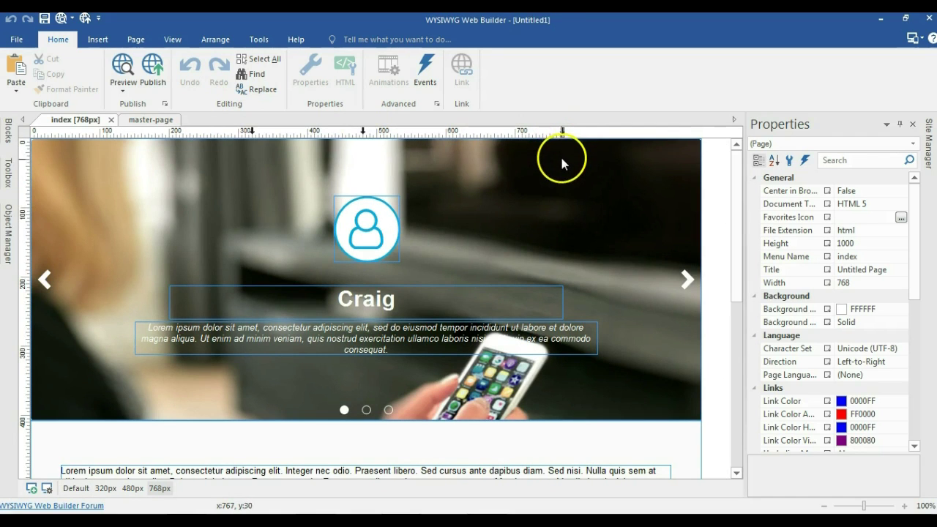
pyautogui.click(602, 211)
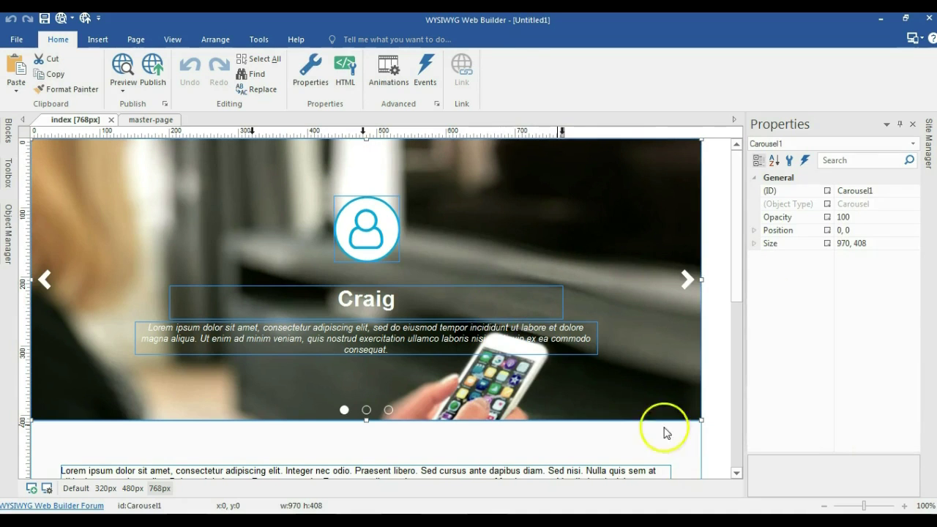
pyautogui.click(493, 306)
pyautogui.keyDown('shift'); pyautogui.click(370, 247); pyautogui.keyUp('shift')
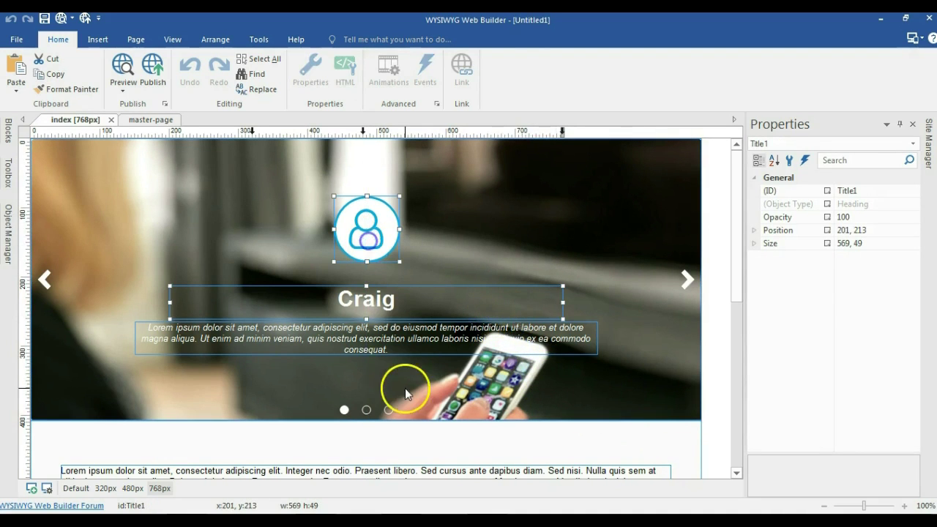
pyautogui.keyDown('shift'); pyautogui.click(387, 353); pyautogui.keyUp('shift')
pyautogui.moveTo(401, 299); pyautogui.dragTo(350, 297)
# Move the second carousel slide's icon, heading and review text together toward the left, inside the 768 px page width.
pyautogui.click(366, 409)
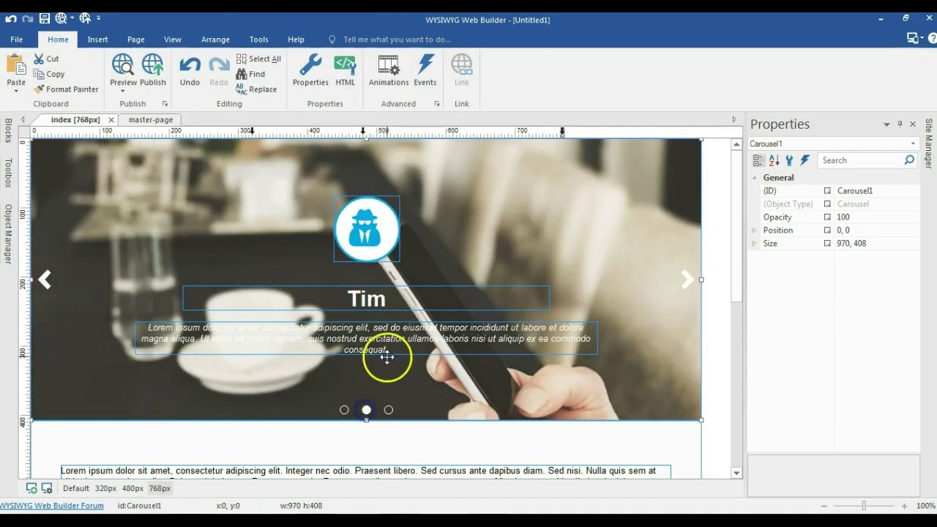
pyautogui.click(386, 341)
pyautogui.keyDown('shift'); pyautogui.click(395, 295); pyautogui.keyUp('shift')
pyautogui.keyDown('shift'); pyautogui.click(366, 242); pyautogui.keyUp('shift')
pyautogui.moveTo(366, 241); pyautogui.dragTo(304, 250)
# Move the third carousel slide's icon, heading and review text together toward the left, inside the 768 px page width.
pyautogui.click(387, 409)
pyautogui.click(341, 329)
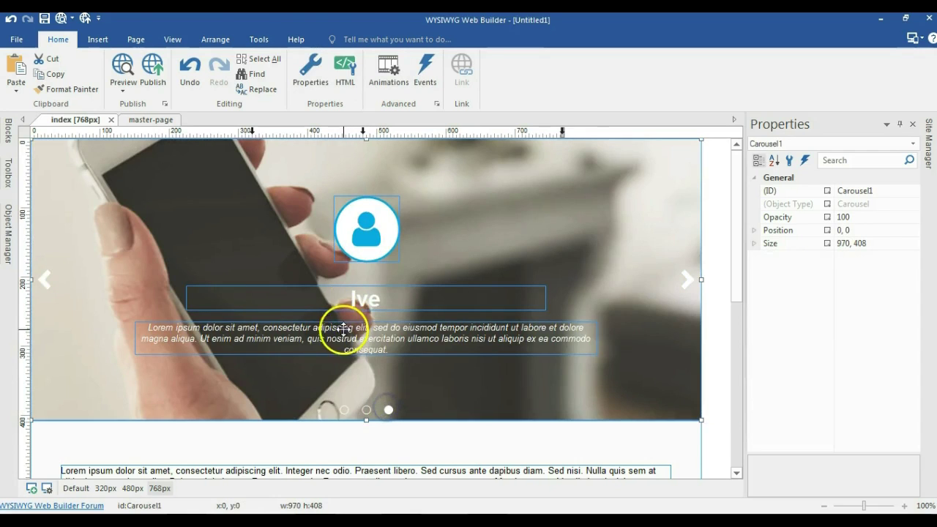
pyautogui.keyDown('shift'); pyautogui.click(351, 296); pyautogui.keyUp('shift')
pyautogui.keyDown('shift'); pyautogui.click(371, 242); pyautogui.keyUp('shift')
pyautogui.moveTo(370, 242); pyautogui.dragTo(293, 235)
# Narrow the carousel to 768 px wide, keeping its height at 408 px.
pyautogui.click(617, 289)
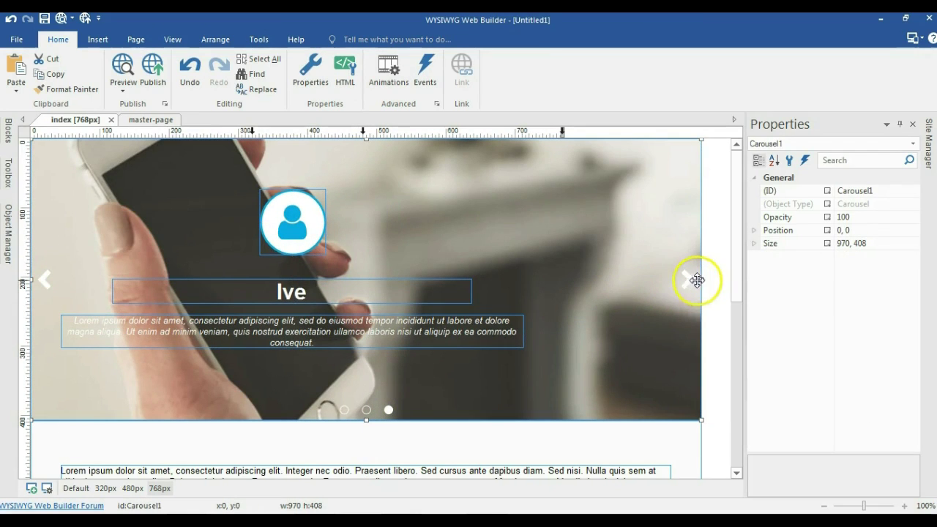
pyautogui.moveTo(699, 276); pyautogui.dragTo(561, 227)
pyautogui.scroll(-1, 552, 258)
pyautogui.scroll(1, 552, 258)
# Center-align the third slide's icon, heading and review text with each other and place them in the middle of the carousel.
pyautogui.click(288, 286)
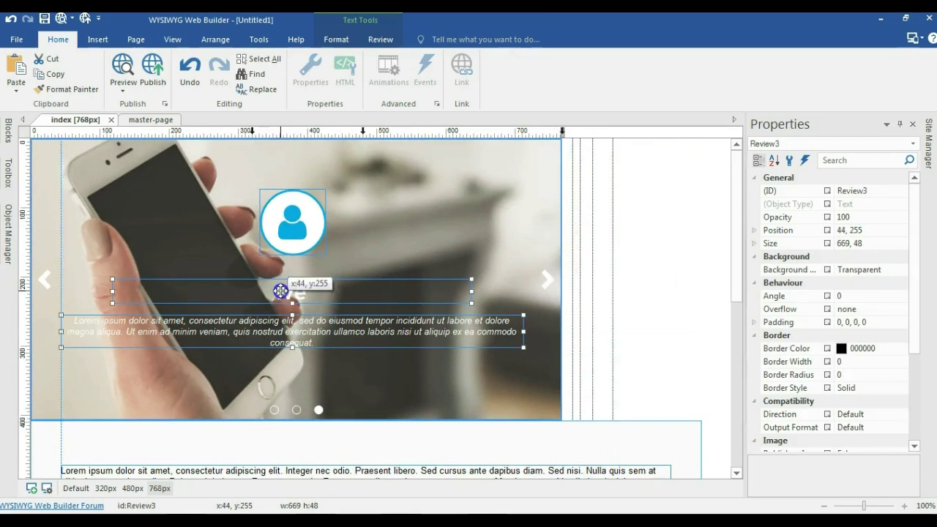
pyautogui.moveTo(292, 250); pyautogui.dragTo(297, 249)
pyautogui.click(215, 39)
pyautogui.click(178, 74)
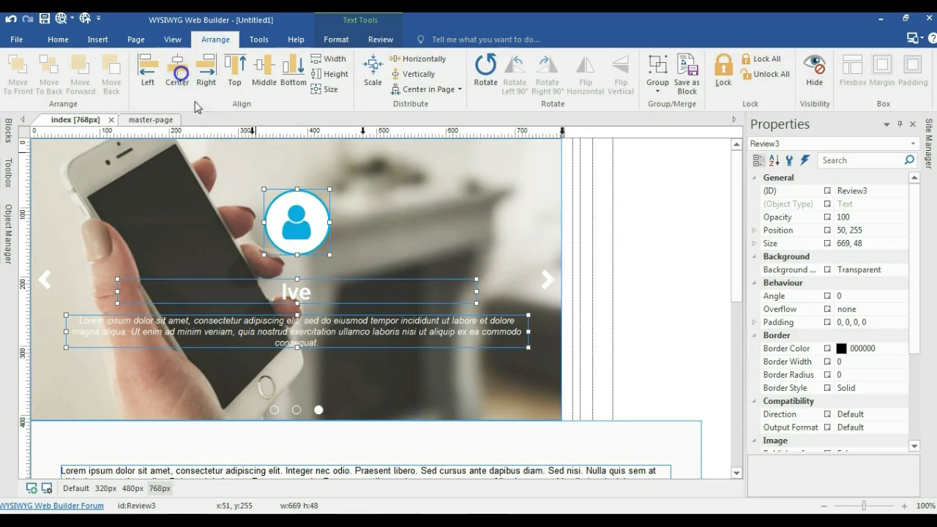
pyautogui.moveTo(307, 234); pyautogui.dragTo(307, 234)
# Center-align the second slide's icon, heading and review text and move them to the carousel's middle, with the icon at 336, 74.
pyautogui.click(297, 410)
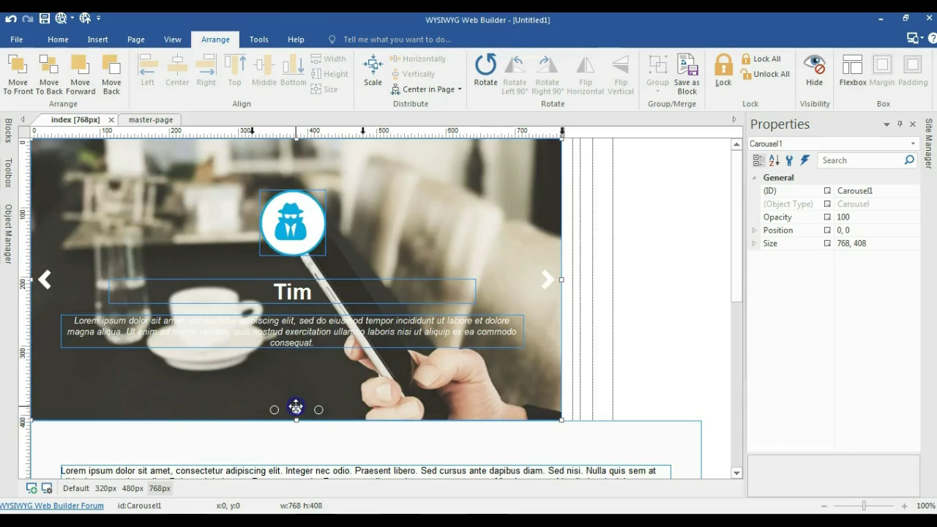
pyautogui.click(286, 219)
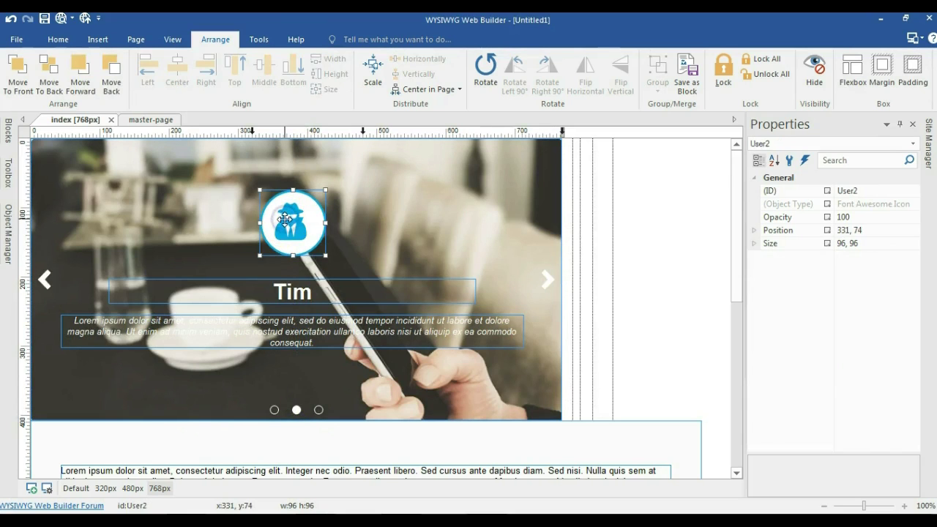
pyautogui.keyDown('shift'); pyautogui.click(292, 297); pyautogui.keyUp('shift')
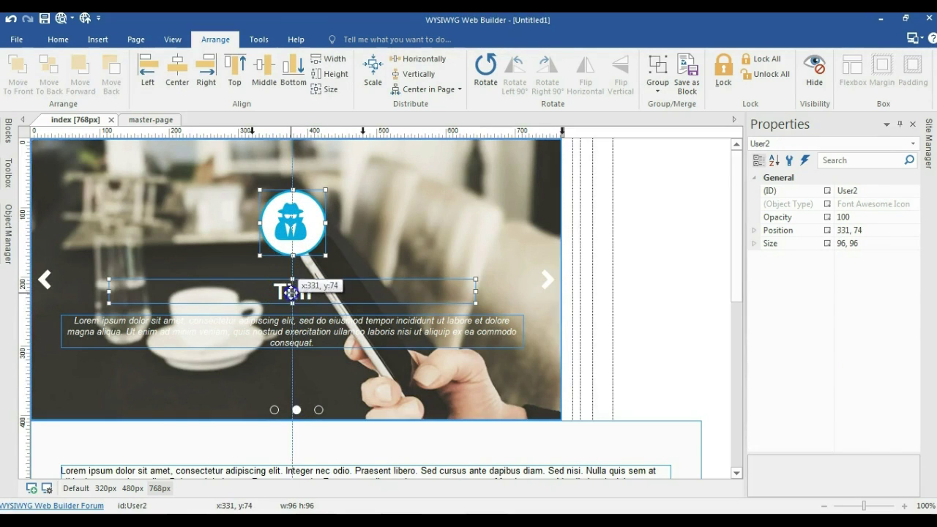
pyautogui.keyDown('shift'); pyautogui.click(303, 341); pyautogui.keyUp('shift')
pyautogui.click(189, 66)
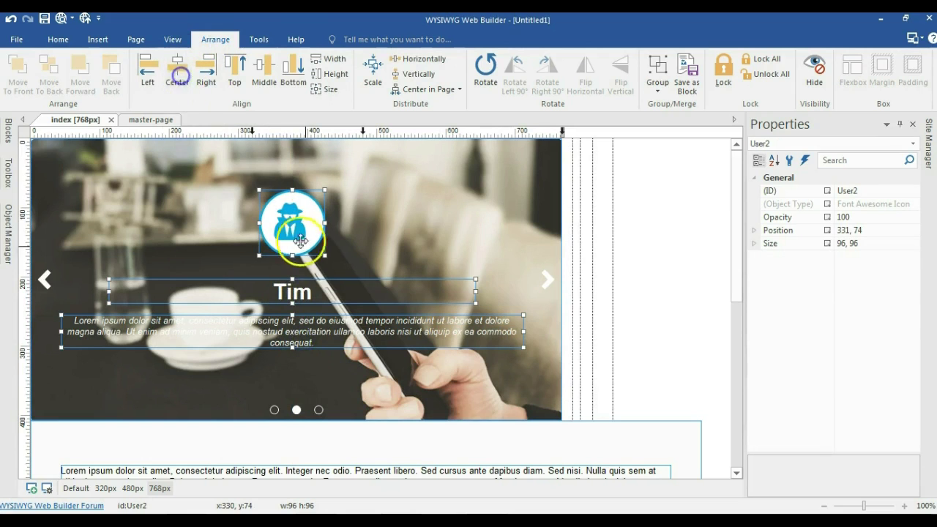
pyautogui.moveTo(310, 236); pyautogui.dragTo(314, 235)
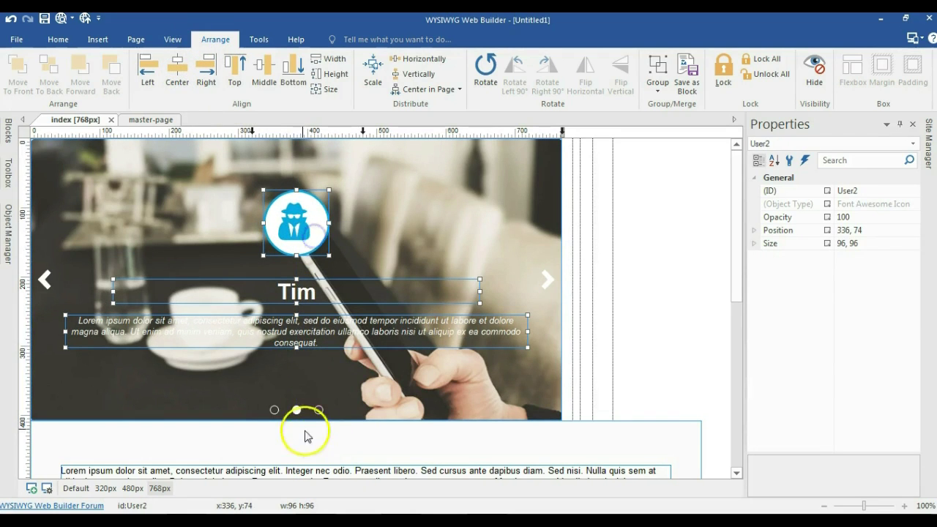
# Center-align the first slide's icon, heading and review text and move them to the carousel's middle, with the icon at 336, 71.
pyautogui.click(273, 410)
pyautogui.click(302, 211)
pyautogui.keyDown('shift'); pyautogui.click(291, 294); pyautogui.keyUp('shift')
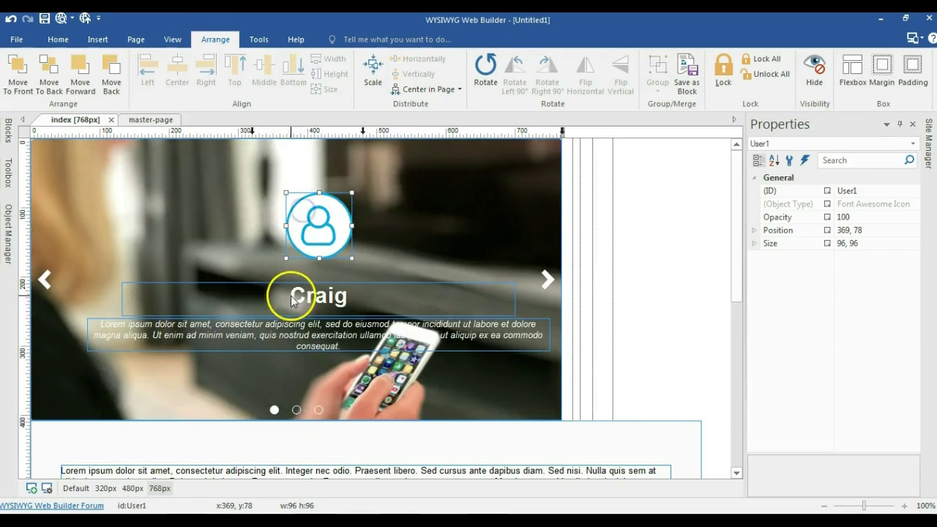
pyautogui.keyDown('shift'); pyautogui.click(283, 330); pyautogui.keyUp('shift')
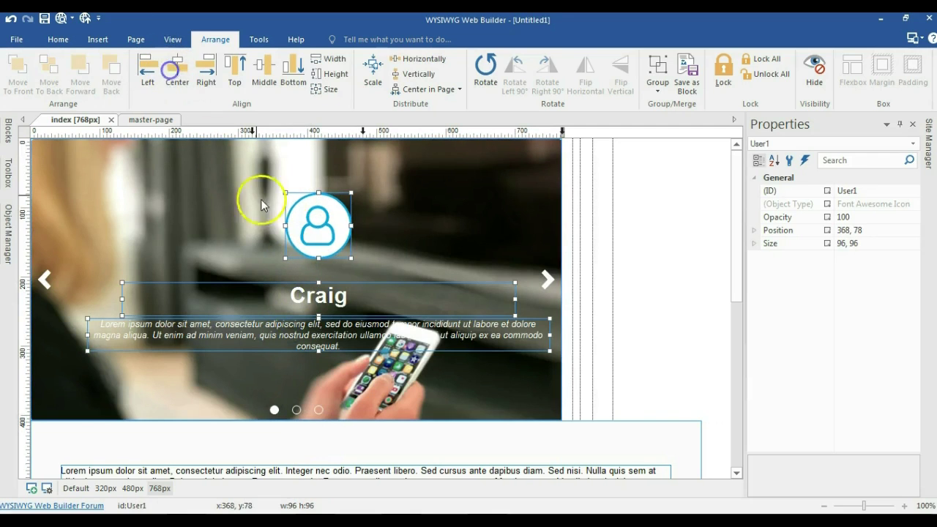
pyautogui.moveTo(332, 234); pyautogui.dragTo(319, 230)
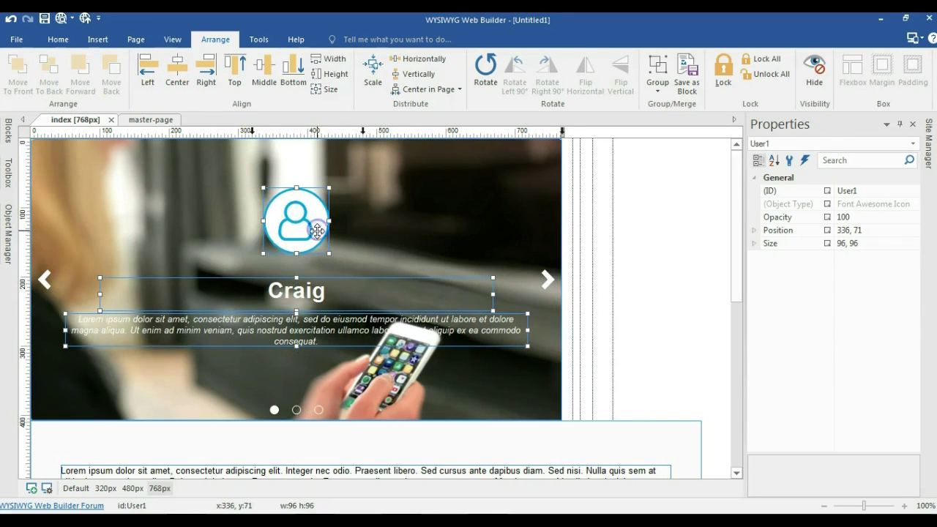
# Narrow the body text block below the carousel to 700 px and move it to 19, 440.
pyautogui.click(633, 314)
pyautogui.scroll(-1, 634, 313)
pyautogui.scroll(-6, 633, 314)
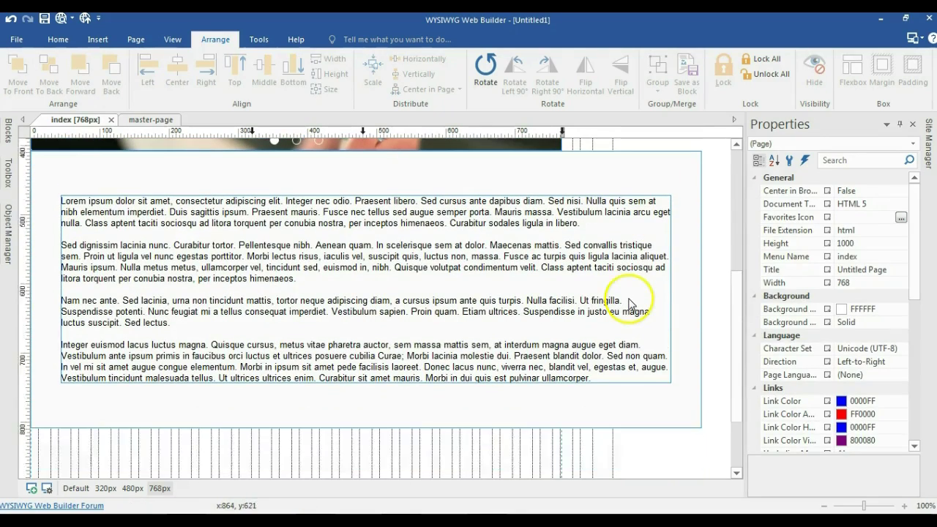
pyautogui.click(630, 300)
pyautogui.moveTo(671, 289); pyautogui.dragTo(545, 255)
pyautogui.moveTo(373, 245); pyautogui.dragTo(355, 222)
# Narrow the container behind the body text to the 768 px page width and center the text in it at 34, 448.
pyautogui.click(596, 271)
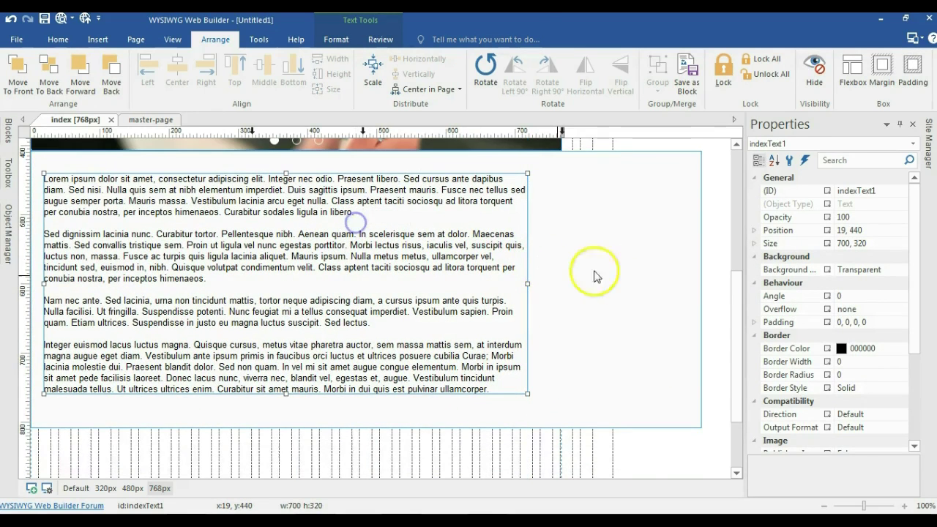
pyautogui.moveTo(696, 289); pyautogui.dragTo(561, 224)
pyautogui.moveTo(493, 237); pyautogui.dragTo(499, 241)
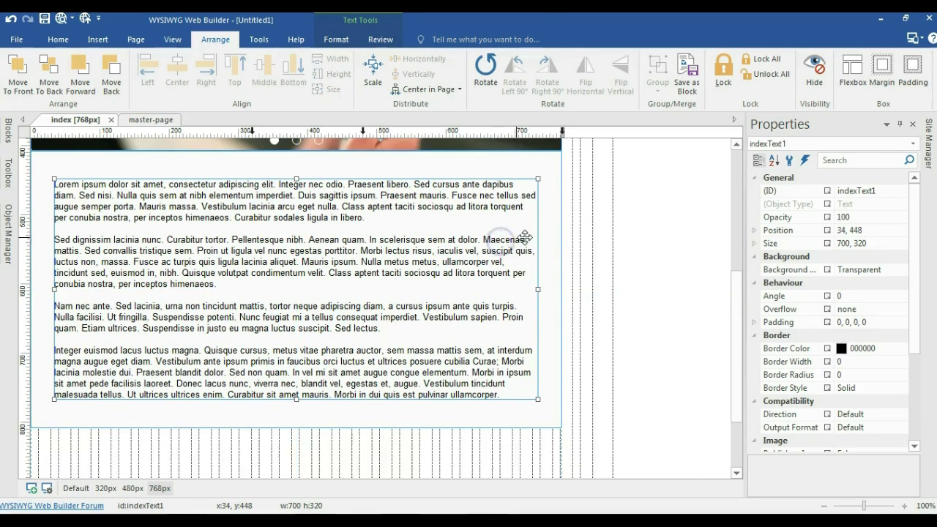
pyautogui.click(615, 261)
# At the 480 px breakpoint, move the first slide's icon inside the page width, then narrow the heading to about 300 px and place it underneath.
pyautogui.scroll(5, 615, 263)
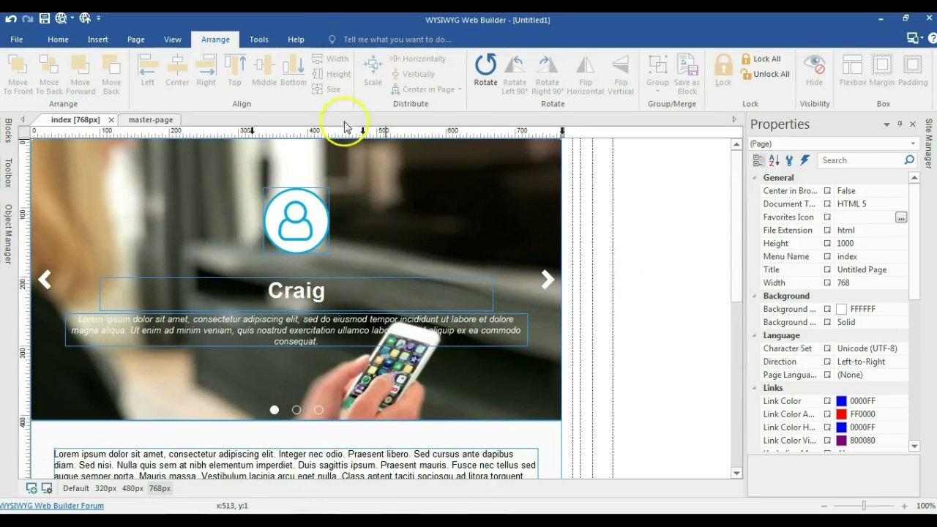
pyautogui.click(361, 129)
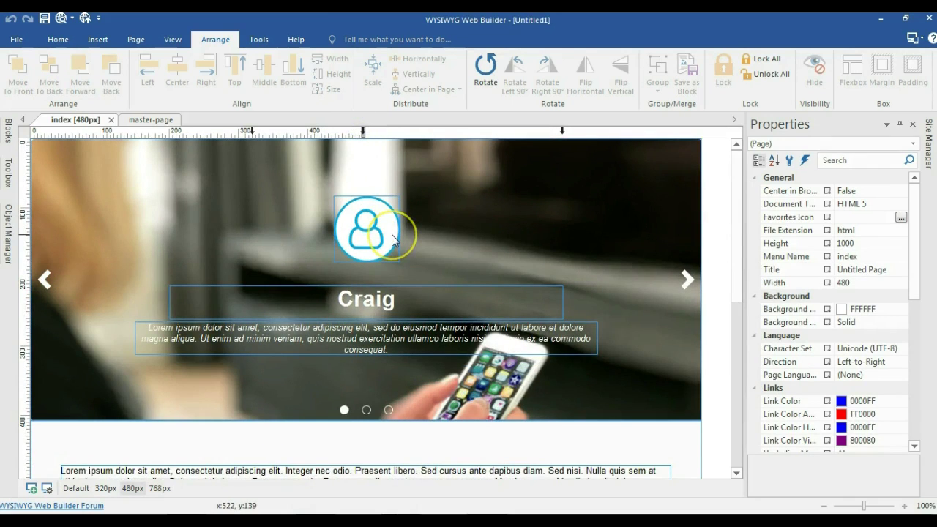
pyautogui.moveTo(393, 240); pyautogui.dragTo(188, 197)
pyautogui.click(366, 304)
pyautogui.moveTo(563, 303); pyautogui.dragTo(388, 303)
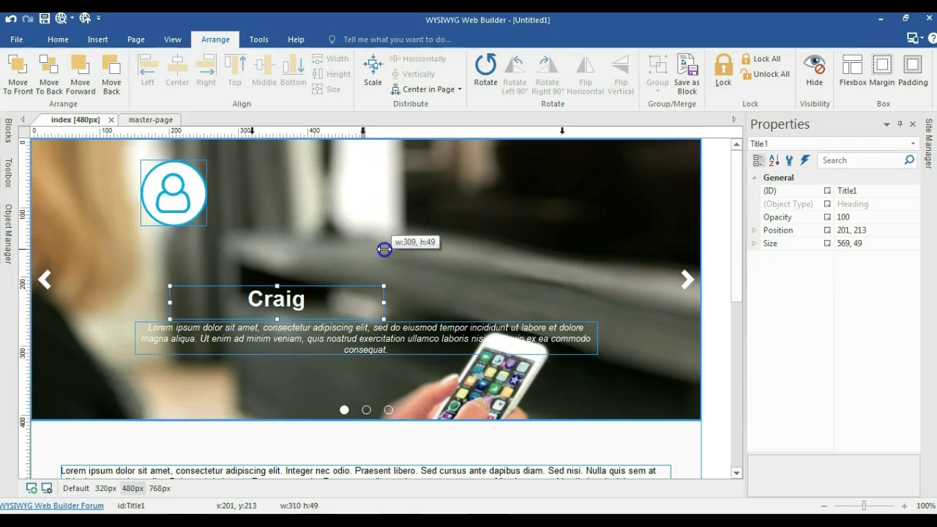
pyautogui.moveTo(314, 293); pyautogui.dragTo(225, 247)
# Resize the first slide's review text to 359 × 64 px and move it below the heading at 44, 201.
pyautogui.click(318, 344)
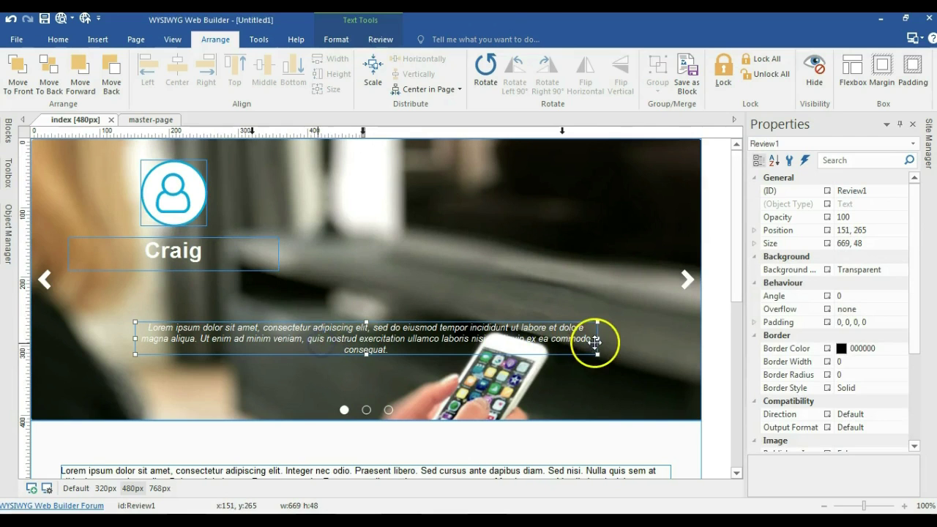
pyautogui.moveTo(598, 339); pyautogui.dragTo(383, 327)
pyautogui.moveTo(257, 330); pyautogui.dragTo(184, 292)
# Center-align the first slide's icon, heading and review text and move them together until the review text is at 61, 234.
pyautogui.keyDown('shift'); pyautogui.click(176, 252); pyautogui.keyUp('shift')
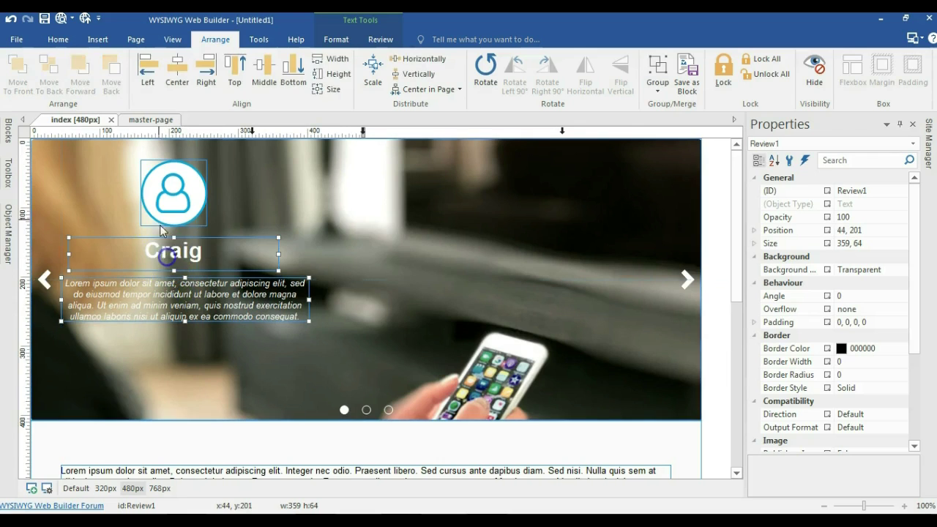
pyautogui.click(177, 70)
pyautogui.moveTo(184, 211)
pyautogui.mouseDown()
pyautogui.moveTo(208, 216)
pyautogui.moveTo(196, 198)
pyautogui.moveTo(197, 217)
pyautogui.mouseUp()
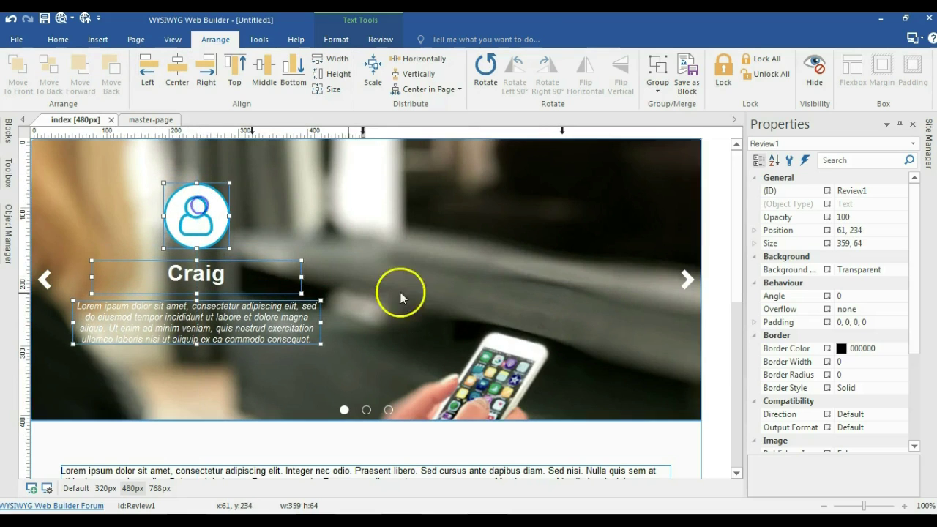
pyautogui.click(400, 294)
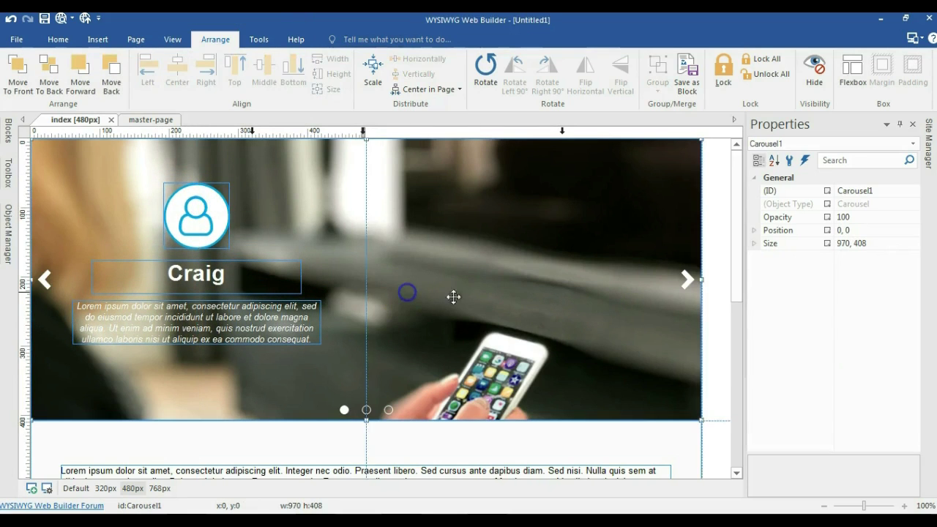
# Copy the first slide's review text size and apply 359, 64 to the second slide's review text.
pyautogui.click(308, 335)
pyautogui.click(785, 240)
pyautogui.hotkey('ctrl', 'c')
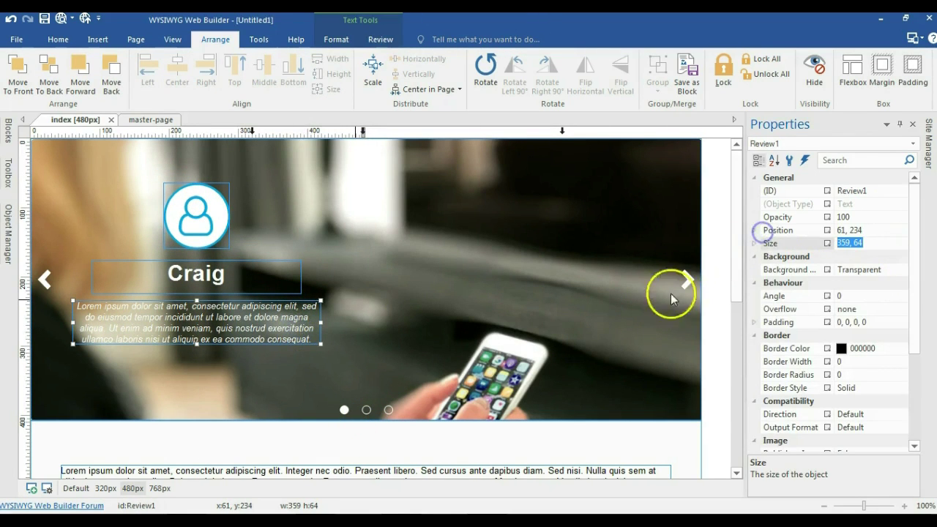
pyautogui.click(366, 410)
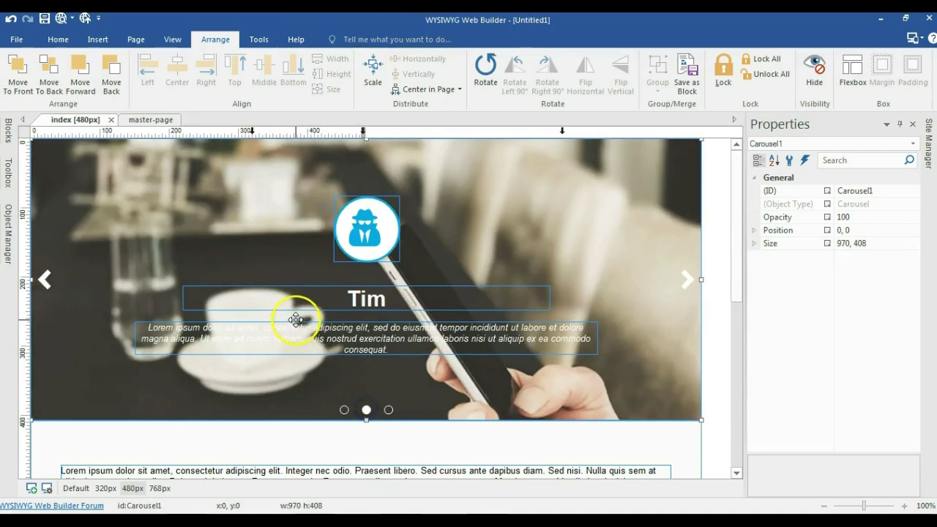
pyautogui.click(306, 328)
pyautogui.click(849, 243)
pyautogui.hotkey('ctrl', 'v')
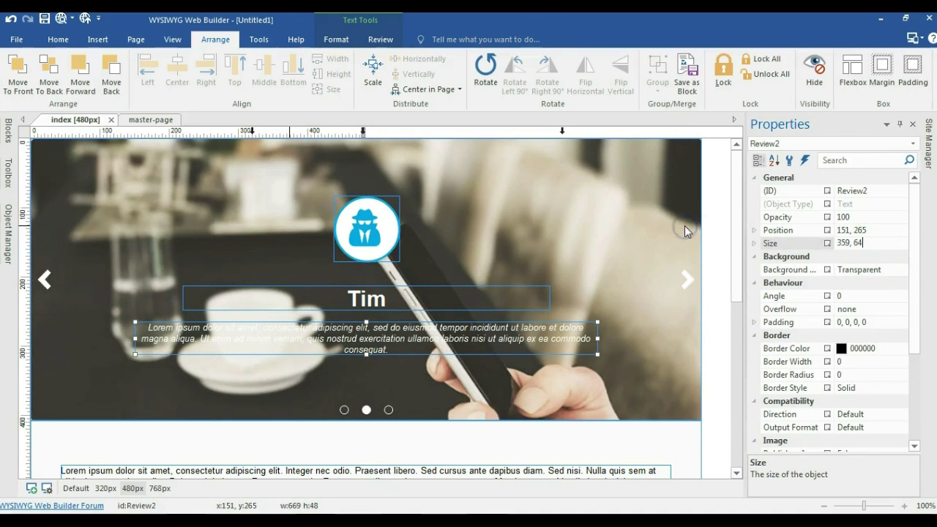
pyautogui.press('Return')
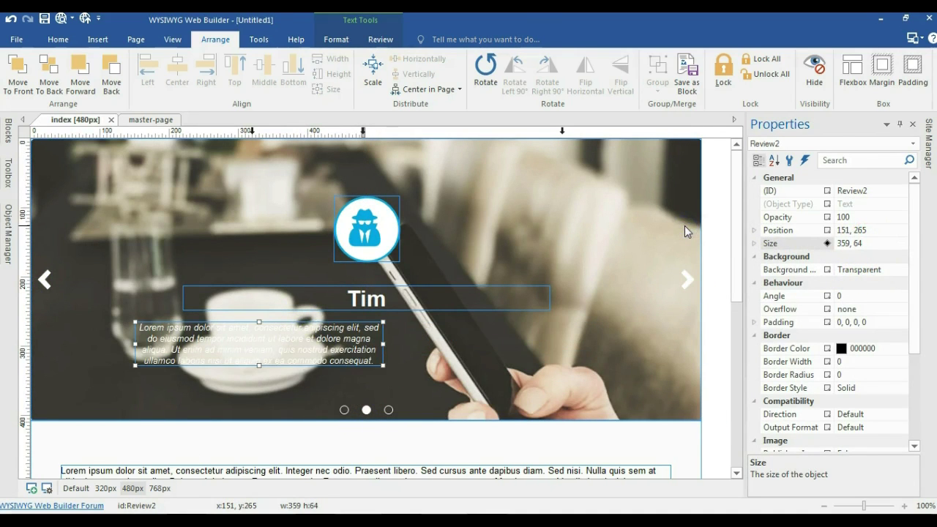
pyautogui.click(258, 296)
pyautogui.click(827, 241)
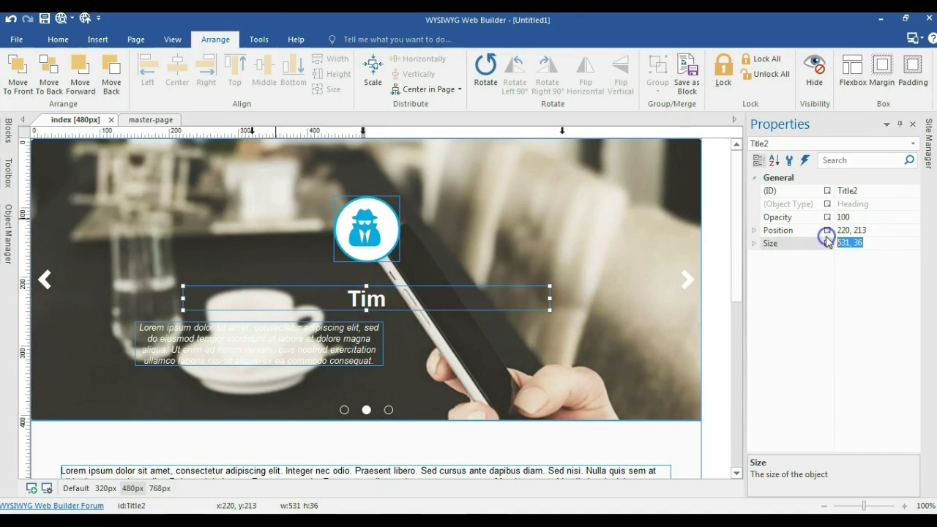
pyautogui.write('359, 64')
pyautogui.press('Return')
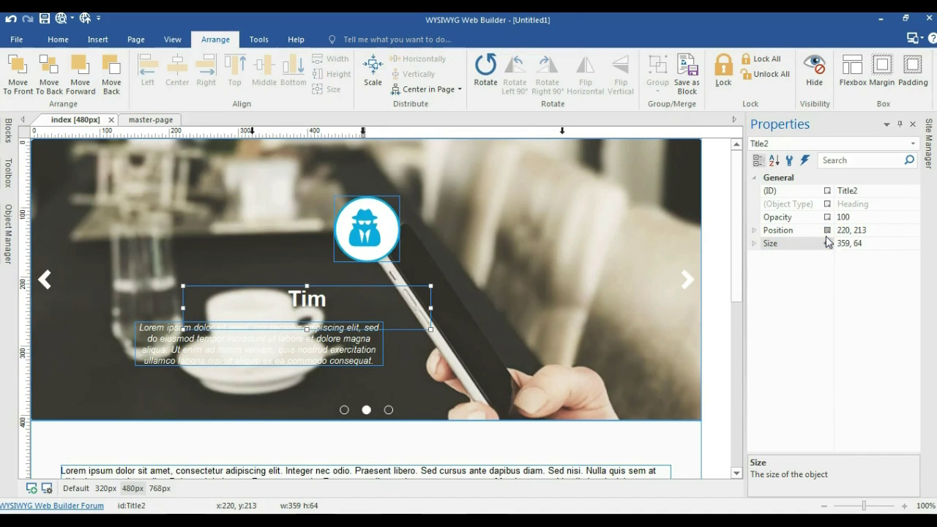
pyautogui.click(418, 268)
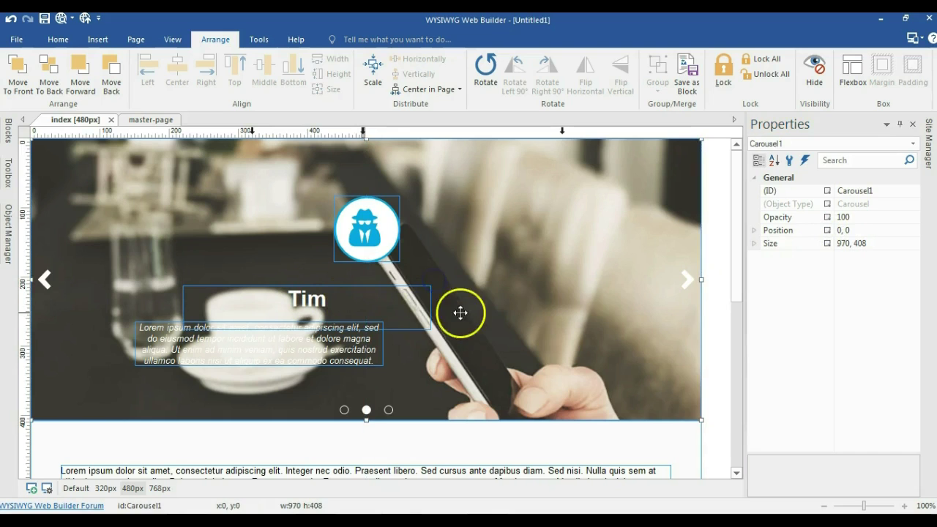
pyautogui.doubleClick(422, 308)
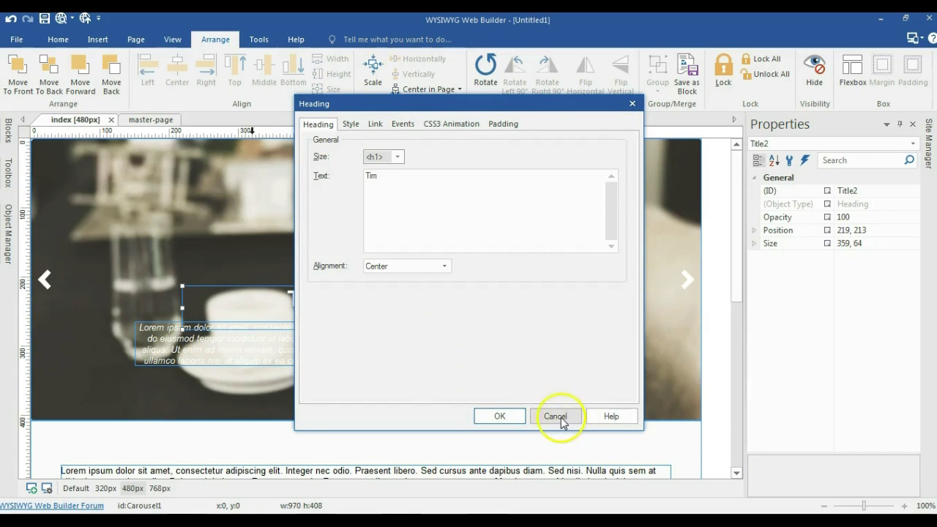
pyautogui.click(491, 414)
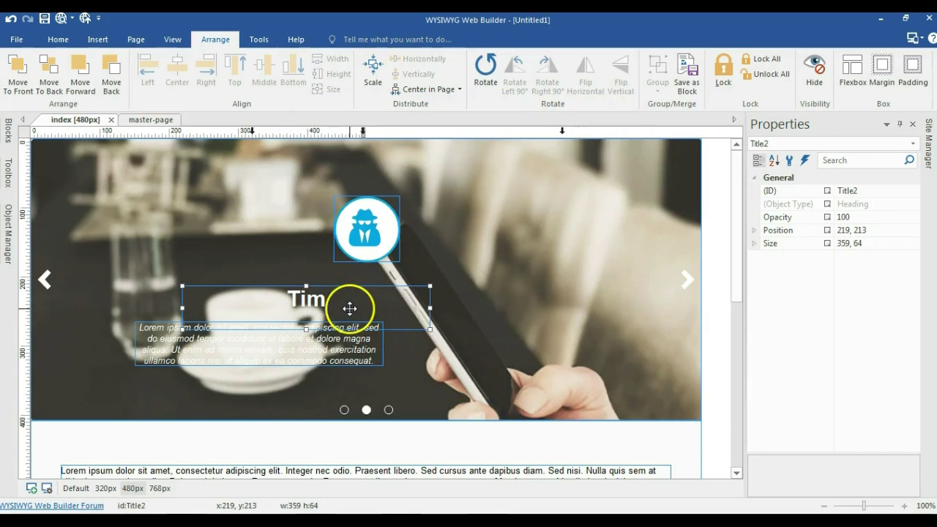
pyautogui.moveTo(431, 307); pyautogui.dragTo(523, 308)
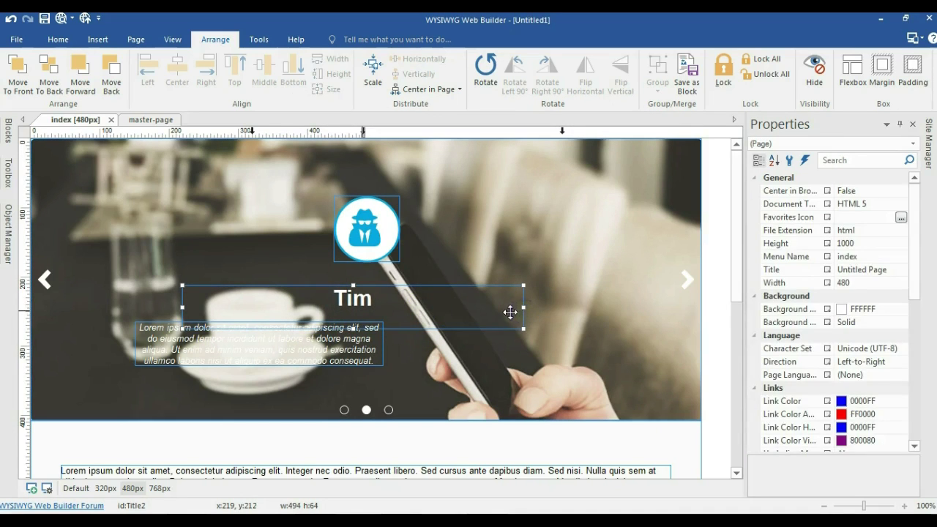
pyautogui.click(447, 309)
pyautogui.click(501, 296)
pyautogui.click(467, 294)
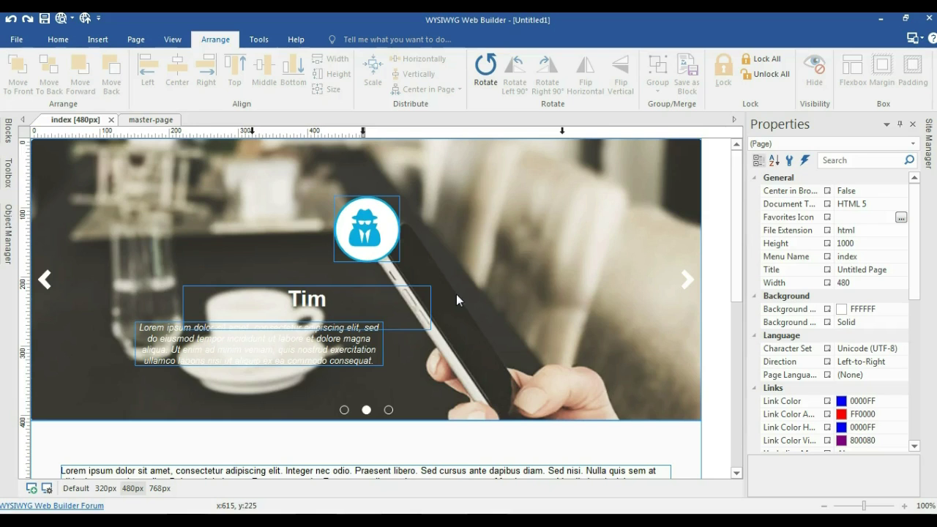
pyautogui.click(8, 22)
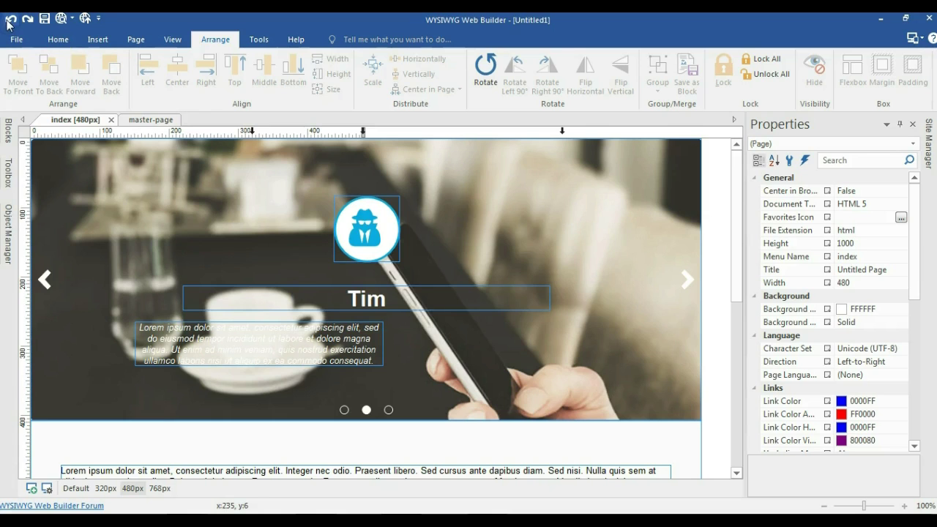
# Narrow the second slide's heading to about 260 px and move the icon above it to 282, 91.
pyautogui.click(514, 294)
pyautogui.moveTo(549, 298); pyautogui.dragTo(256, 252)
pyautogui.click(316, 303)
# Center-align the second slide's icon, heading and review text and move them together until the icon is at 192, 65.
pyautogui.keyDown('shift'); pyautogui.click(260, 296); pyautogui.keyUp('shift')
pyautogui.keyDown('shift'); pyautogui.click(255, 341); pyautogui.keyUp('shift')
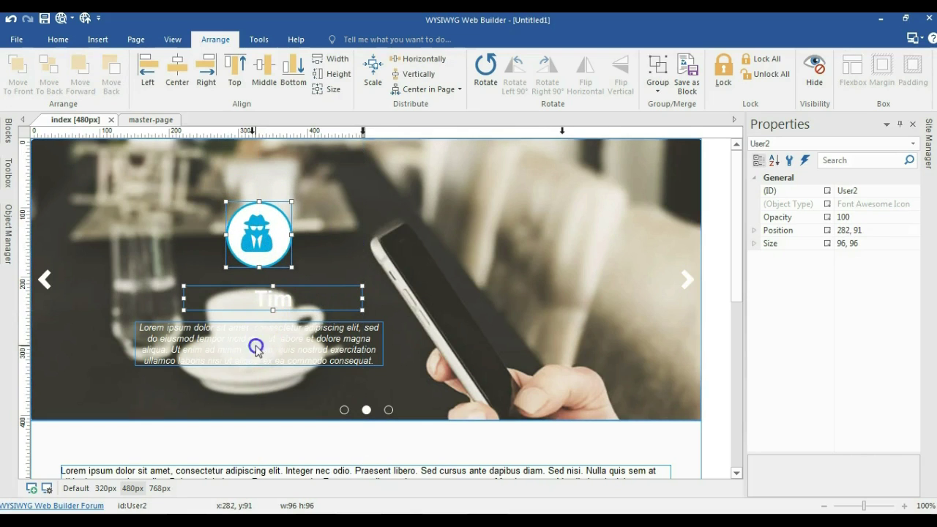
pyautogui.click(171, 73)
pyautogui.moveTo(256, 251); pyautogui.dragTo(199, 234)
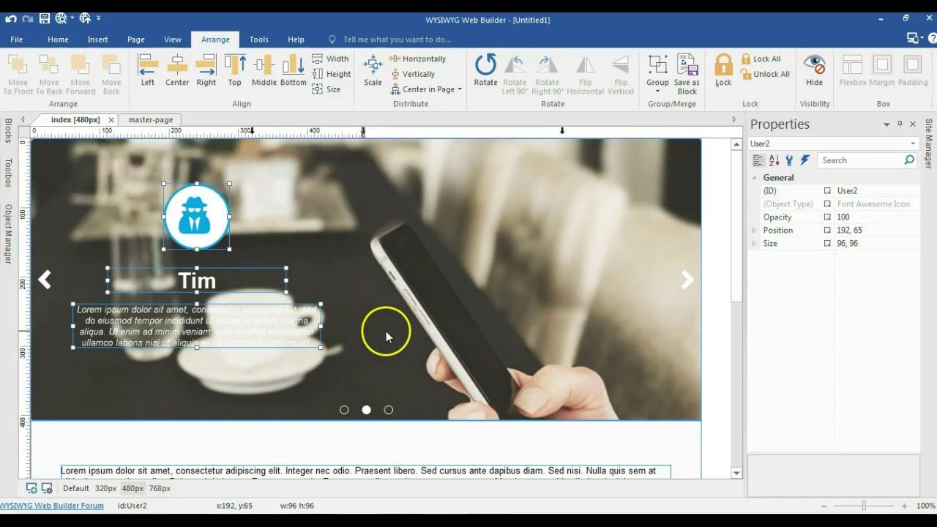
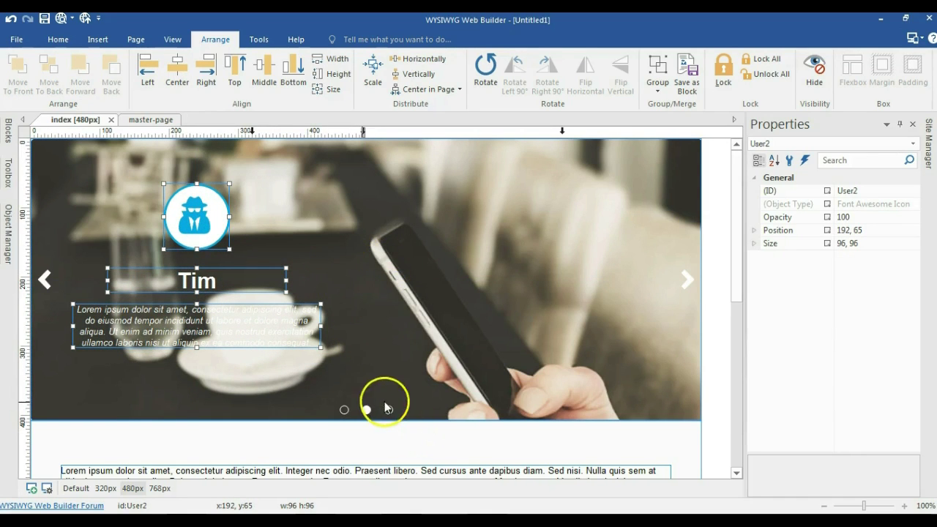
# Set the third slide's review text size to 359, 64 and narrow its heading to about 195 px.
pyautogui.click(381, 407)
pyautogui.click(280, 333)
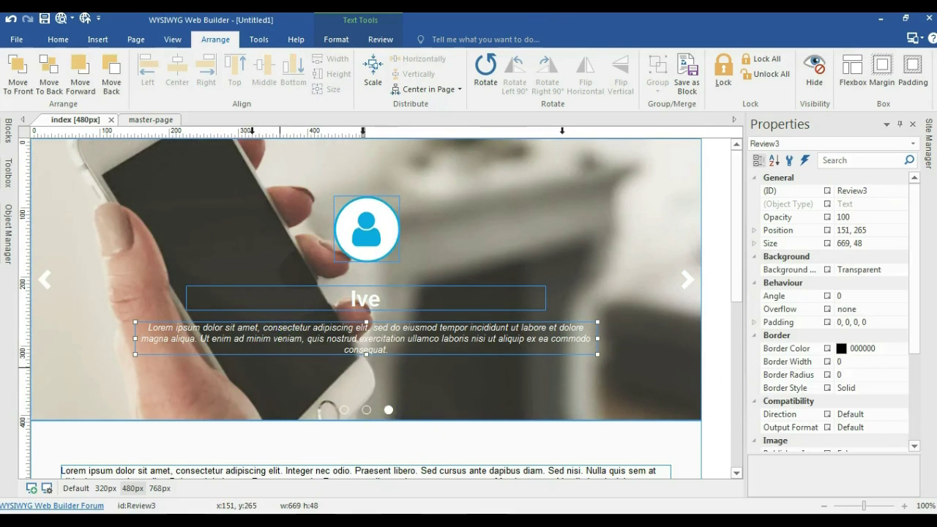
pyautogui.click(851, 243)
pyautogui.write('359, 64')
pyautogui.click(703, 228)
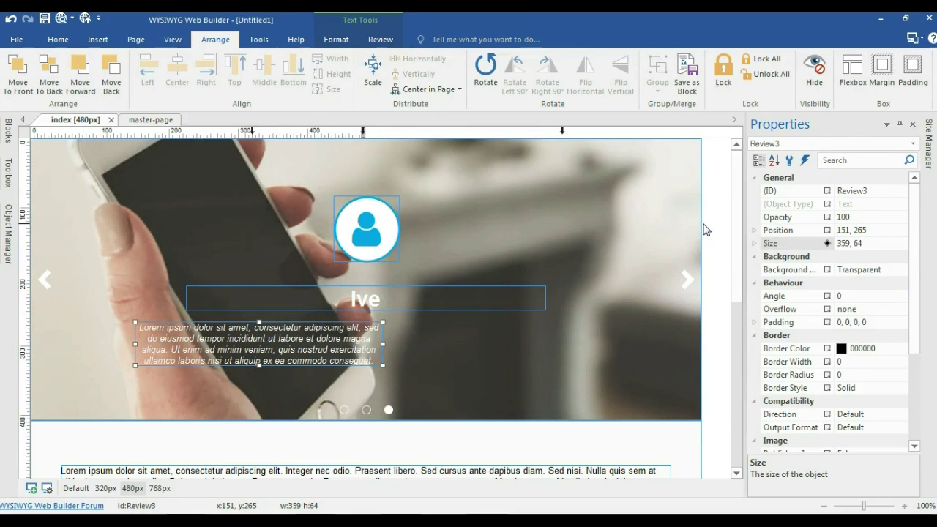
pyautogui.click(385, 294)
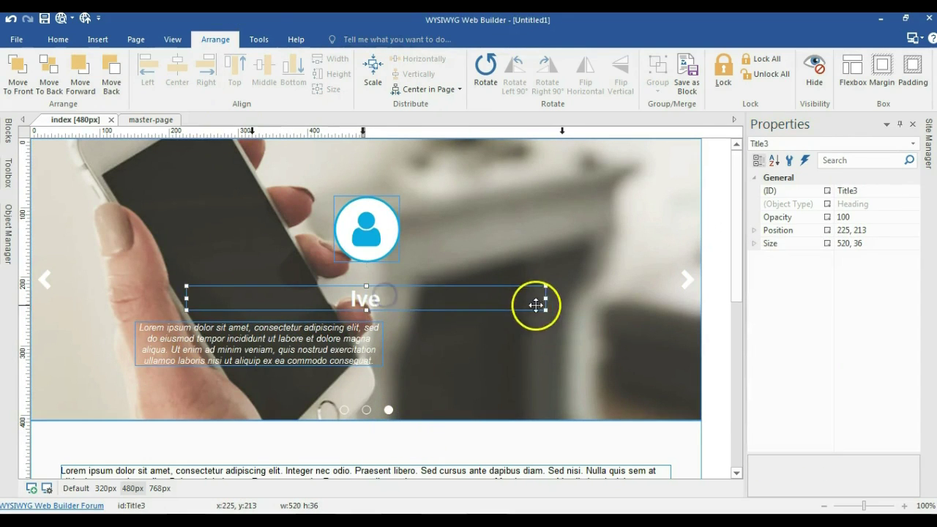
pyautogui.moveTo(544, 298); pyautogui.dragTo(319, 285)
# Center-align the third slide's icon, heading and review text and move them together inside the 480 px page width.
pyautogui.click(359, 246)
pyautogui.keyDown('shift'); pyautogui.click(300, 294); pyautogui.keyUp('shift')
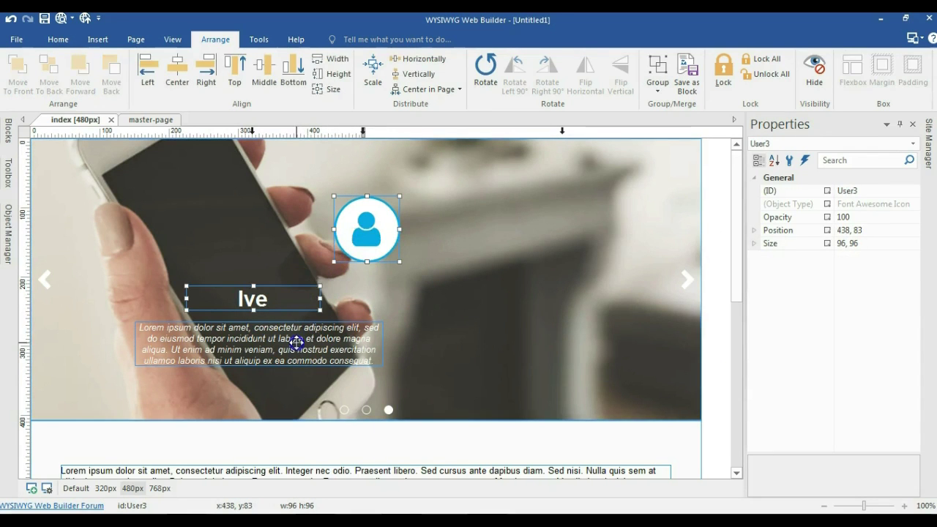
pyautogui.click(176, 71)
pyautogui.moveTo(242, 245); pyautogui.dragTo(202, 239)
# Set the carousel's size to 480, 408 to match the page width.
pyautogui.click(686, 379)
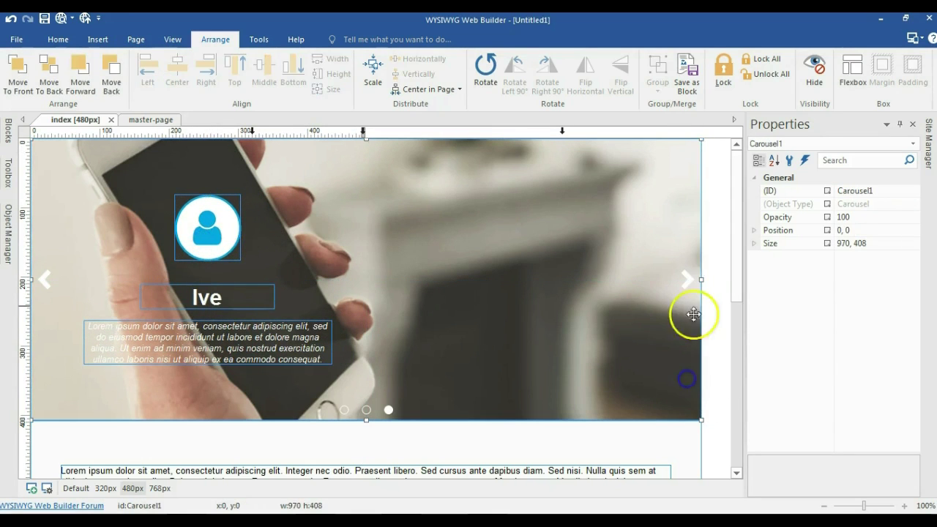
pyautogui.click(828, 244)
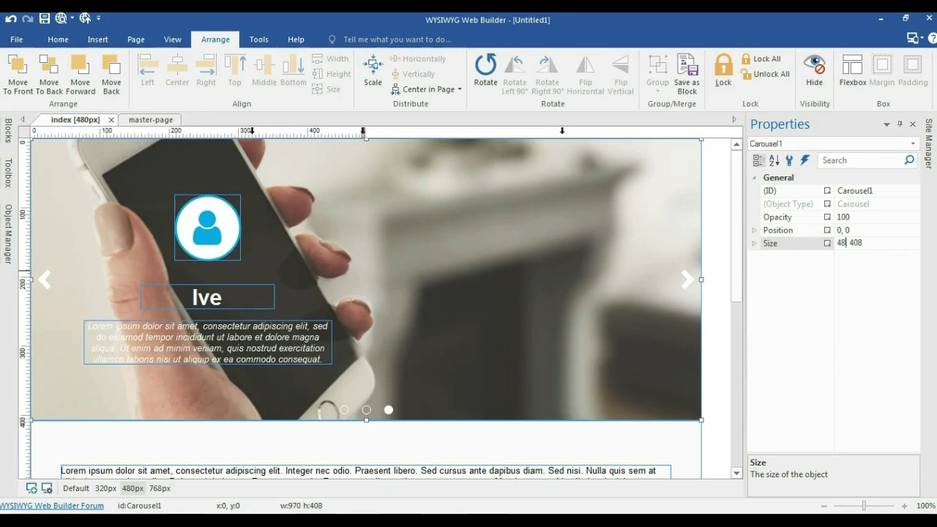
pyautogui.press('Return')
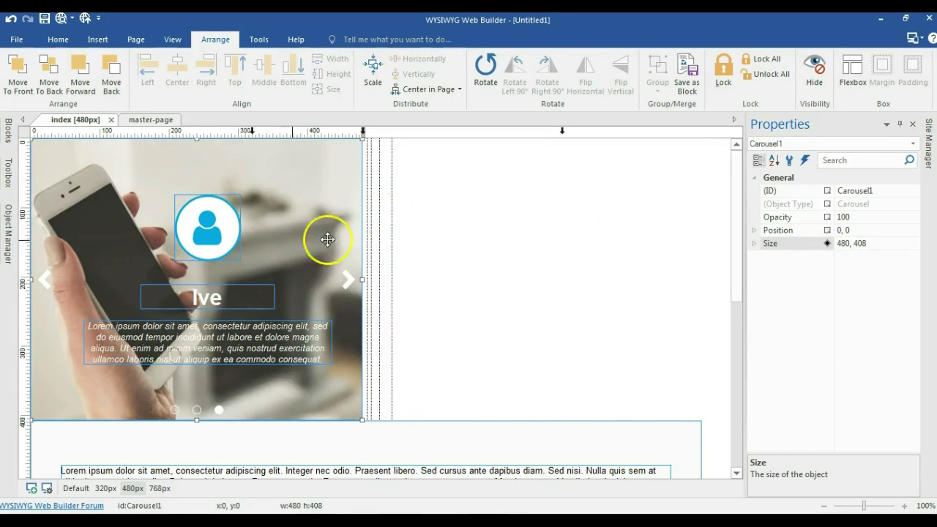
# Center the third slide's icon, heading and review text horizontally in the carousel, with the review text at 61, 263.
pyautogui.click(205, 226)
pyautogui.click(215, 299)
pyautogui.moveTo(184, 335); pyautogui.dragTo(183, 232)
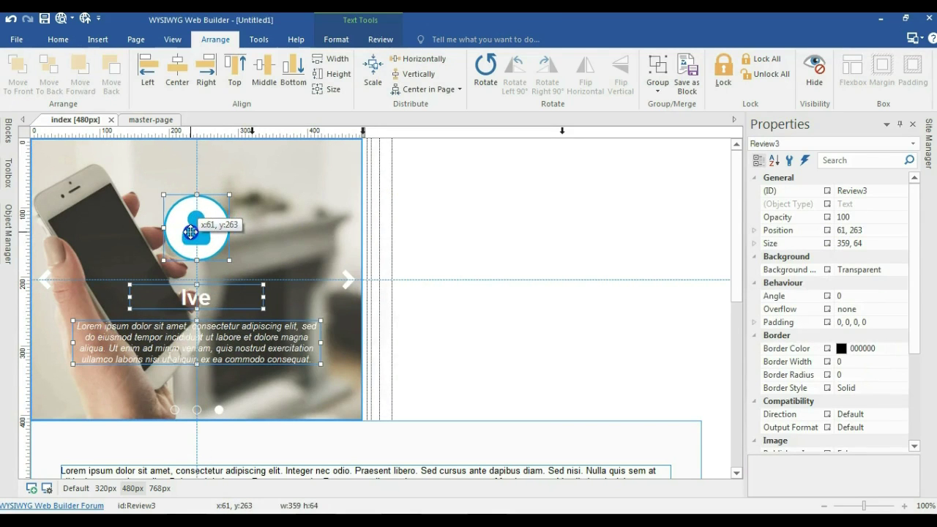
# Move the first slide's icon, heading and review text down together until the review text is at 61, 257.
pyautogui.click(174, 410)
pyautogui.click(180, 312)
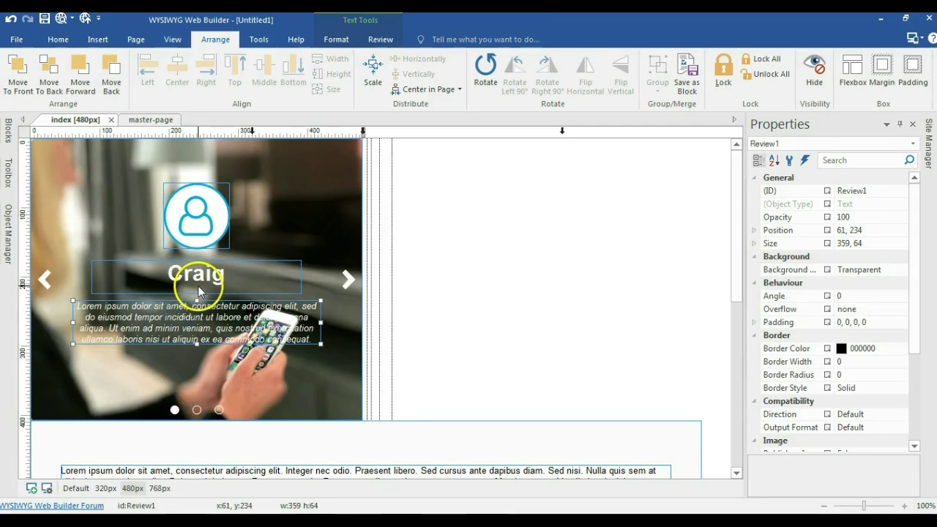
pyautogui.keyDown('shift'); pyautogui.click(199, 287); pyautogui.keyUp('shift')
pyautogui.keyDown('shift'); pyautogui.click(192, 211); pyautogui.keyUp('shift')
pyautogui.moveTo(191, 211); pyautogui.dragTo(191, 229)
pyautogui.click(214, 350)
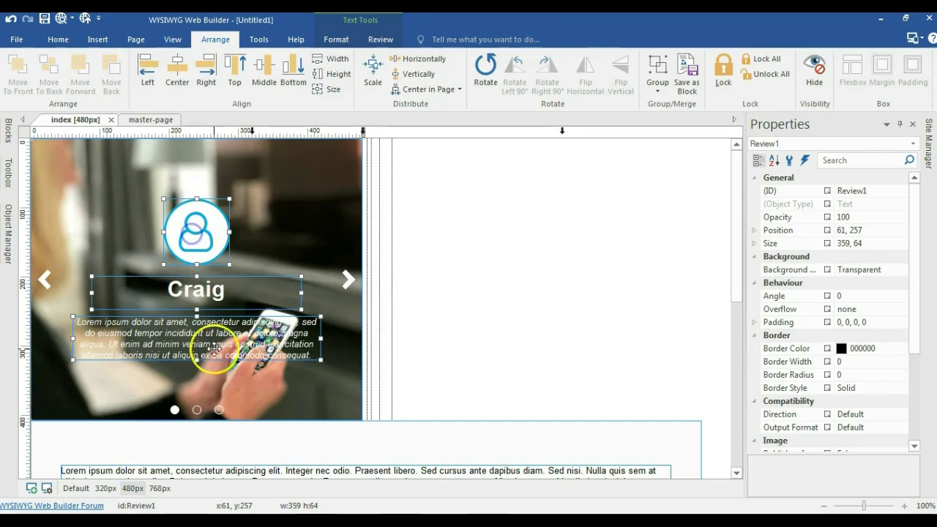
# Move the second slide's icon, heading and review text down together until the review text is at 61, 243.
pyautogui.click(196, 410)
pyautogui.click(192, 335)
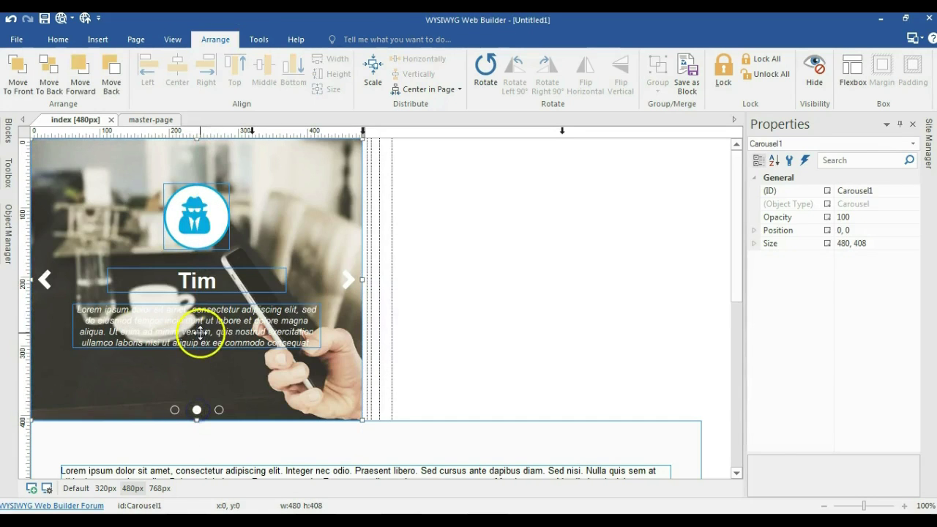
pyautogui.keyDown('shift'); pyautogui.click(189, 283); pyautogui.keyUp('shift')
pyautogui.moveTo(189, 283); pyautogui.dragTo(195, 285)
pyautogui.keyDown('shift'); pyautogui.click(194, 236); pyautogui.keyUp('shift')
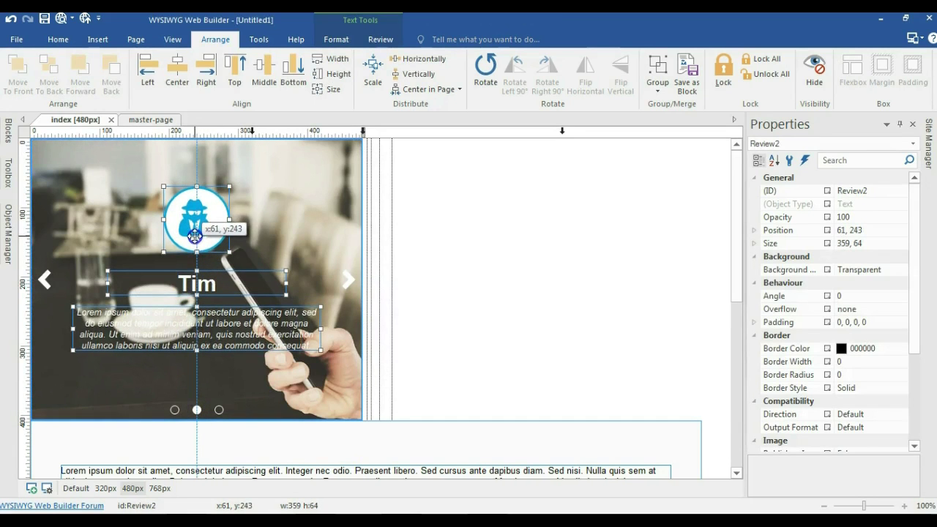
pyautogui.click(465, 329)
pyautogui.scroll(-4, 464, 344)
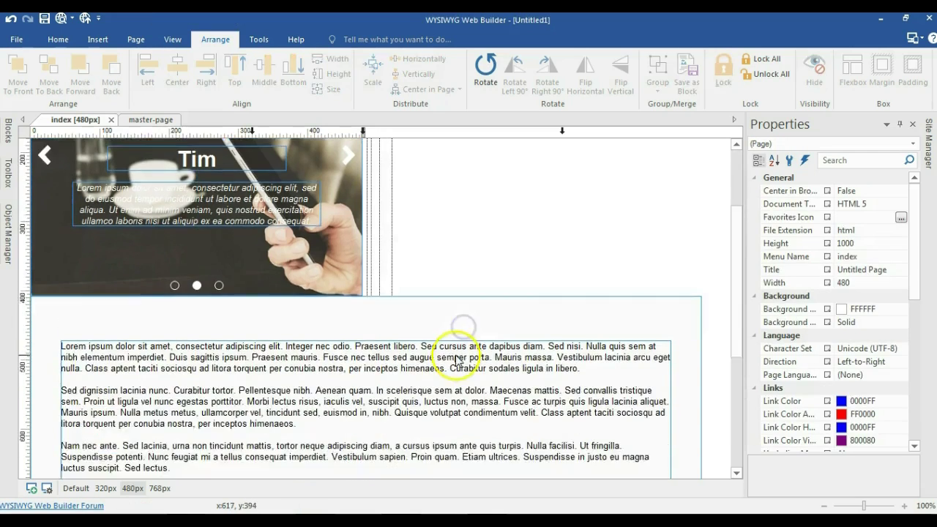
# Extend the lower edge of the layer behind the body text until the layer is about 527 px high.
pyautogui.scroll(-2, 455, 358)
pyautogui.click(414, 379)
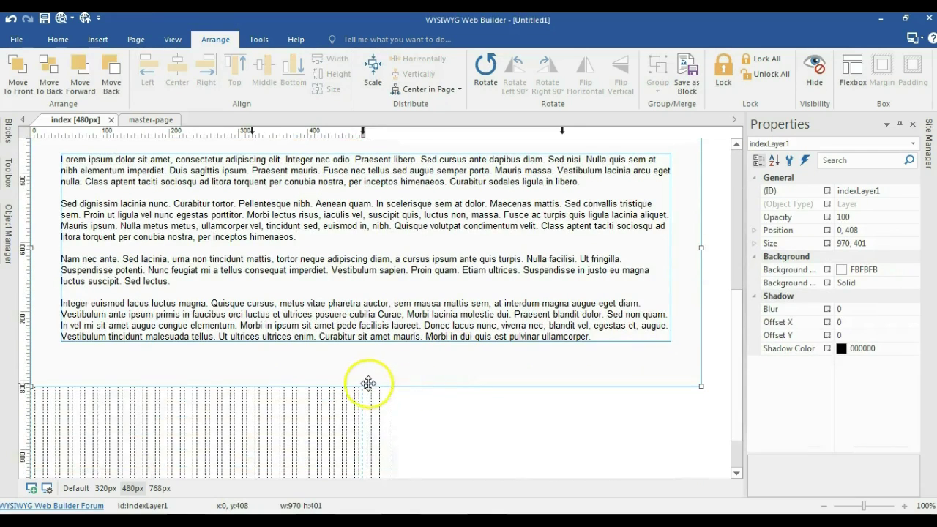
pyautogui.moveTo(367, 386); pyautogui.dragTo(366, 472)
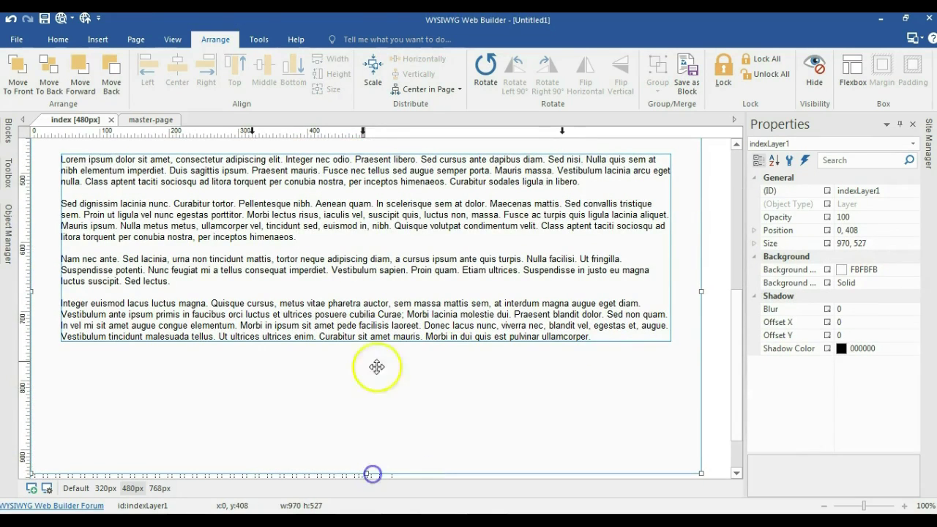
# Narrow the body text to about 443 px wide and place it near the layer's upper-left corner at about 19, 426.
pyautogui.click(365, 292)
pyautogui.moveTo(670, 286); pyautogui.dragTo(469, 252)
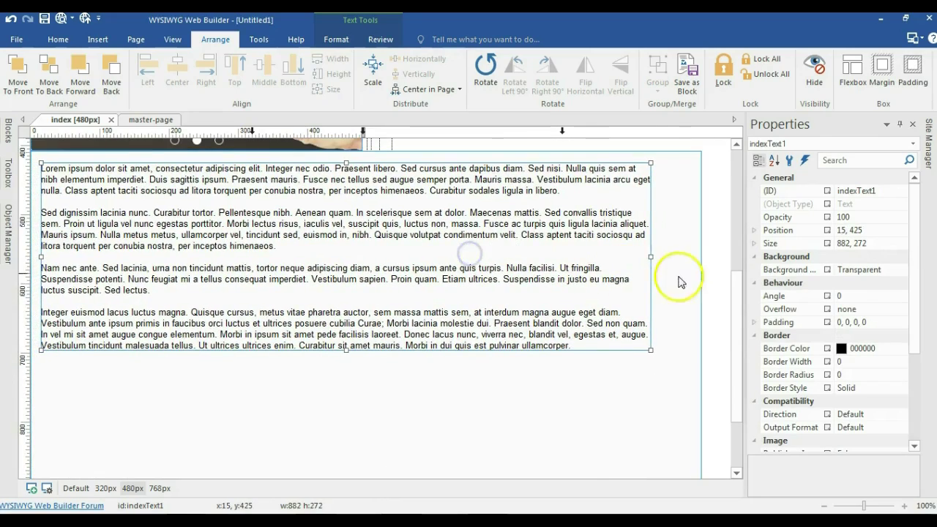
pyautogui.moveTo(650, 258); pyautogui.dragTo(347, 254)
pyautogui.moveTo(227, 210); pyautogui.dragTo(229, 210)
# Set the body text layer's width to 480 to match the page width, giving a size of 480, 527.
pyautogui.click(508, 310)
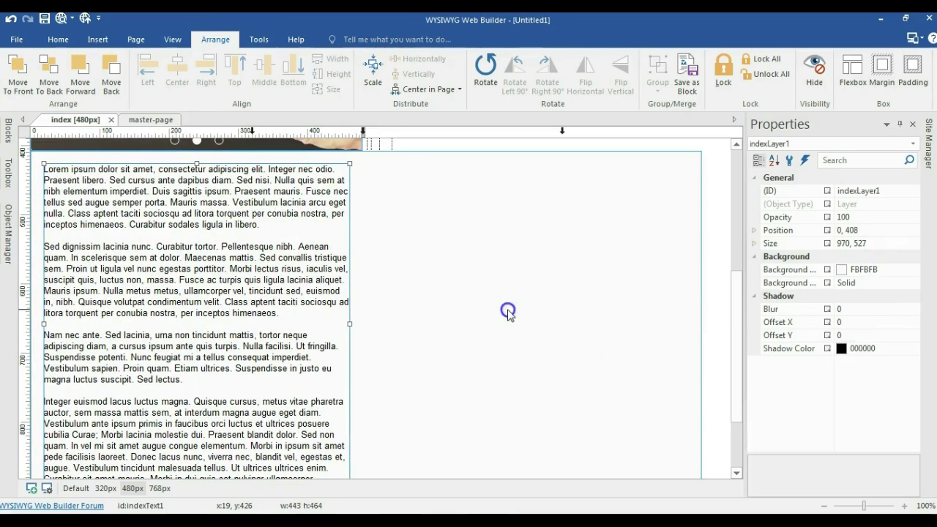
pyautogui.click(787, 243)
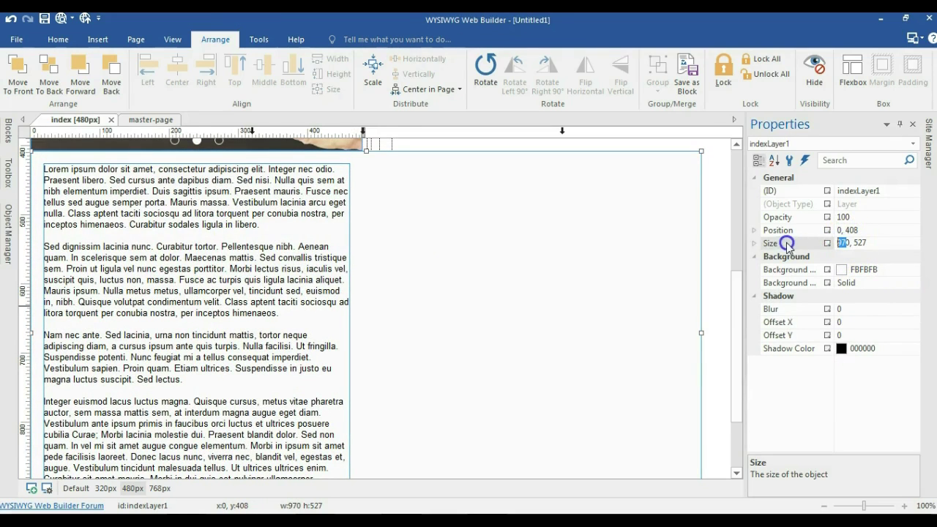
pyautogui.press('BackSpace')
pyautogui.write('48')
pyautogui.press('Return')
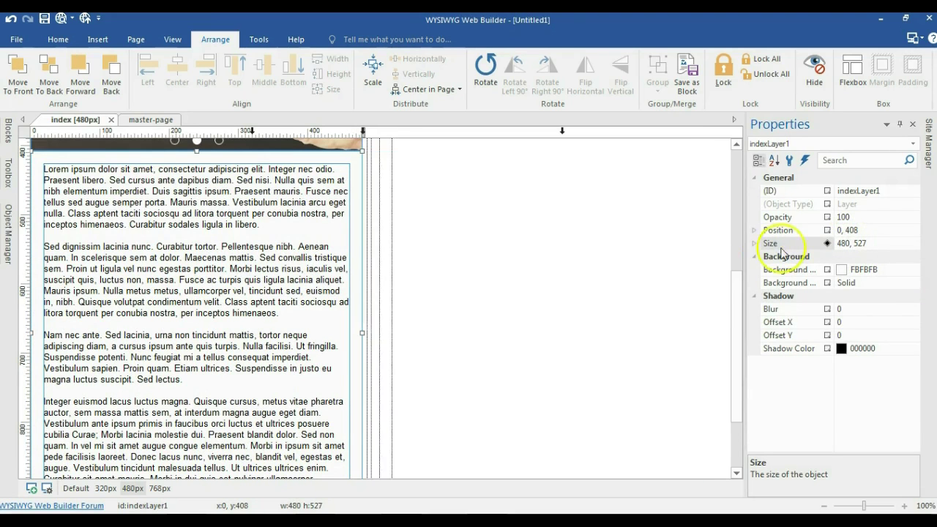
pyautogui.click(524, 271)
# Switch to the 320 px breakpoint and narrow the second slide's heading and review text, with the review text at about 263, 96.
pyautogui.scroll(-1, 439, 261)
pyautogui.scroll(5, 444, 256)
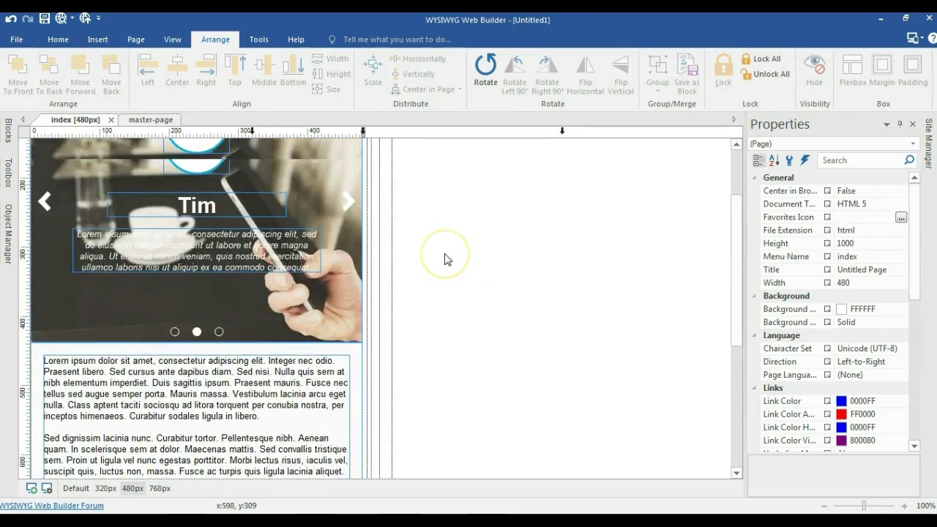
pyautogui.click(251, 132)
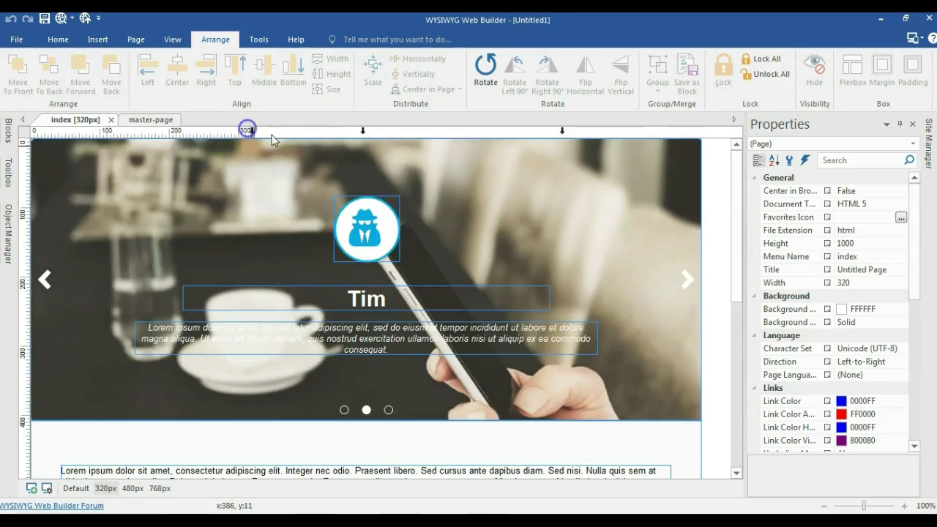
pyautogui.click(392, 219)
pyautogui.click(384, 294)
pyautogui.moveTo(549, 298); pyautogui.dragTo(306, 298)
pyautogui.click(381, 354)
pyautogui.moveTo(598, 339); pyautogui.dragTo(317, 298)
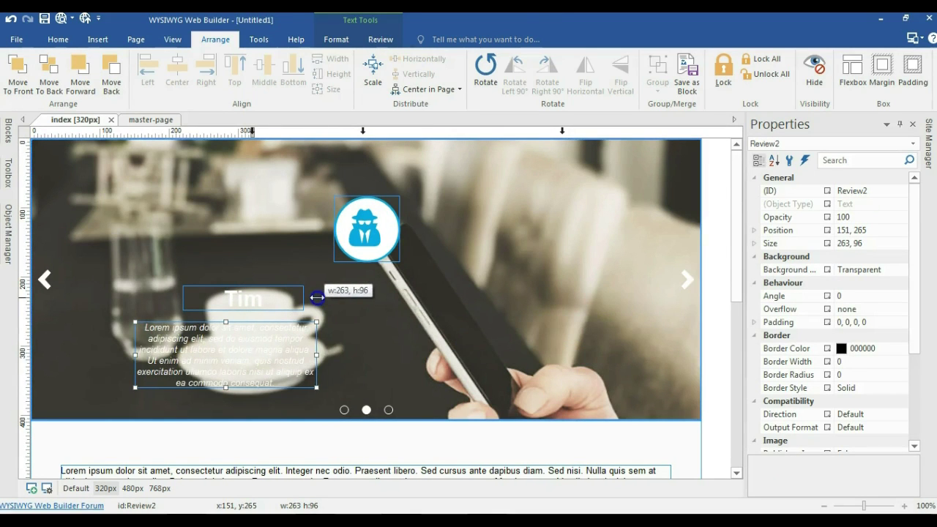
# Align the second slide's icon, heading and review text on their centers and move them together until the review text is at 29, 247.
pyautogui.keyDown('shift'); pyautogui.click(266, 297); pyautogui.keyUp('shift')
pyautogui.keyDown('shift'); pyautogui.click(362, 233); pyautogui.keyUp('shift')
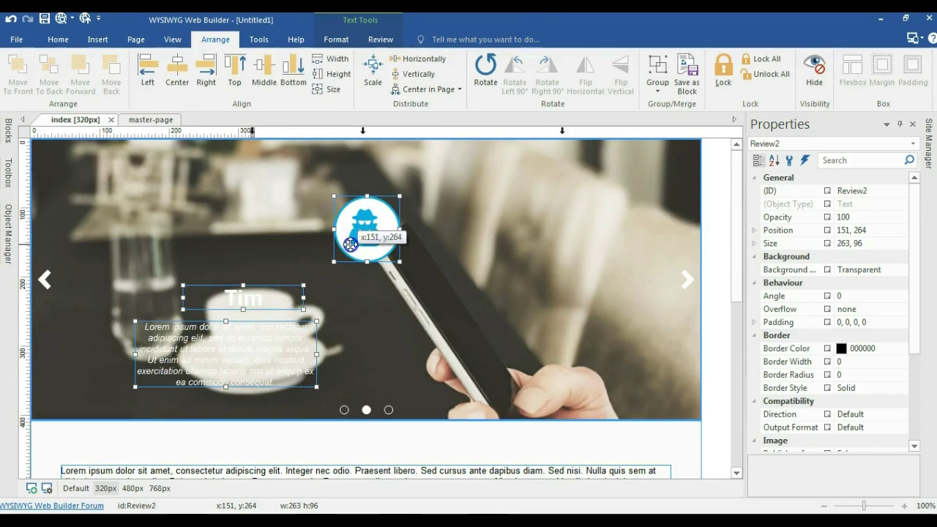
pyautogui.click(177, 68)
pyautogui.moveTo(360, 262); pyautogui.dragTo(143, 245)
# Copy the size value of the second slide's review text for reuse on the other slides.
pyautogui.click(253, 232)
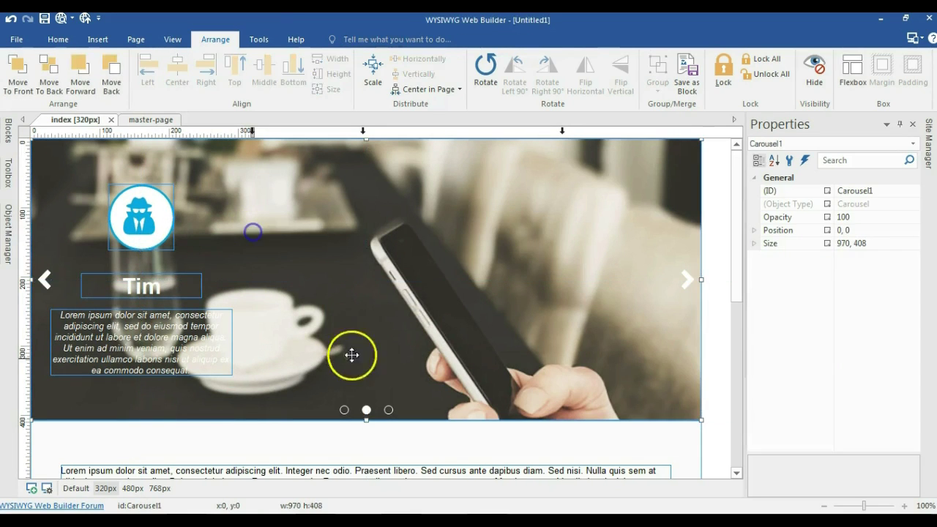
pyautogui.click(341, 409)
pyautogui.click(343, 339)
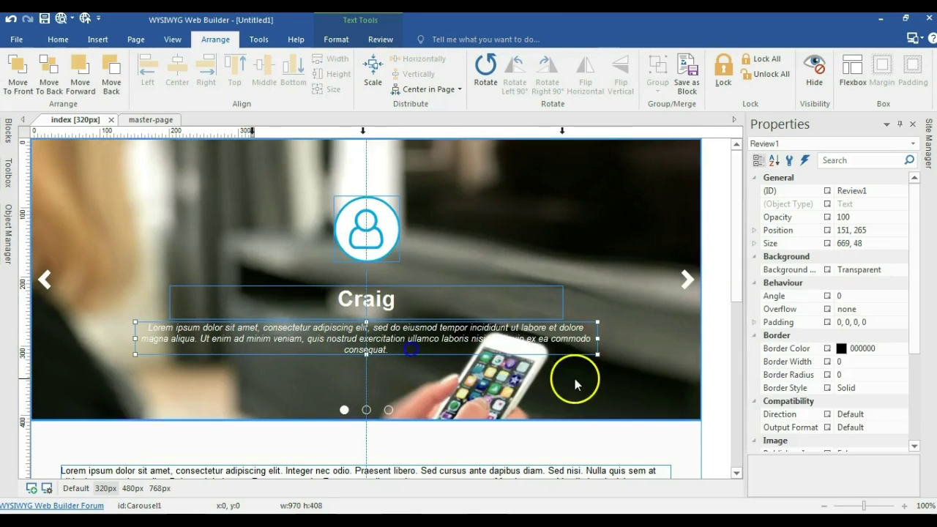
pyautogui.click(366, 408)
pyautogui.click(189, 315)
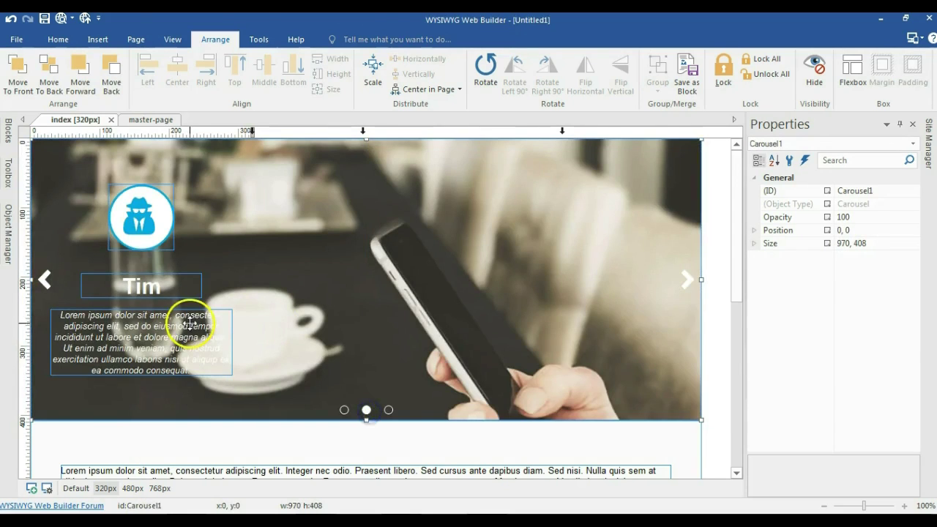
pyautogui.click(864, 243)
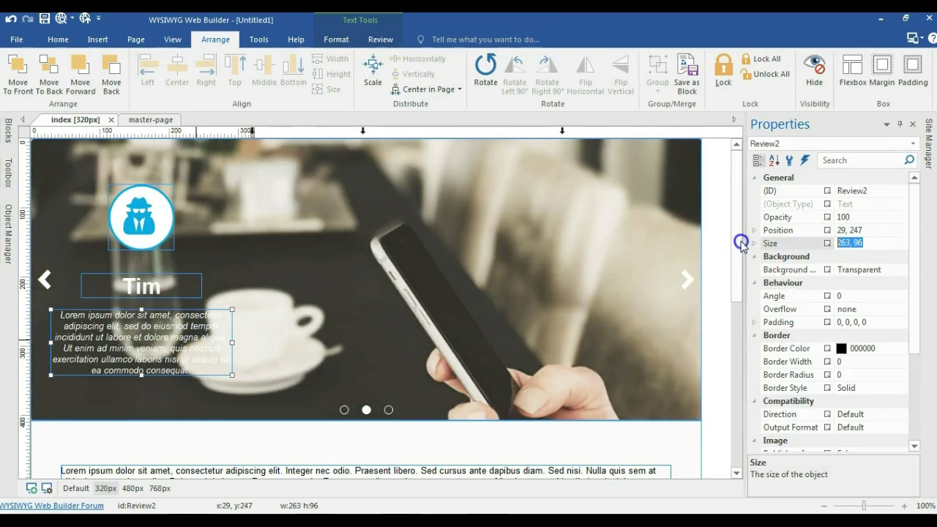
# Set the first slide's review text size to 263, 96 and narrow its heading to about 213 px wide.
pyautogui.click(343, 410)
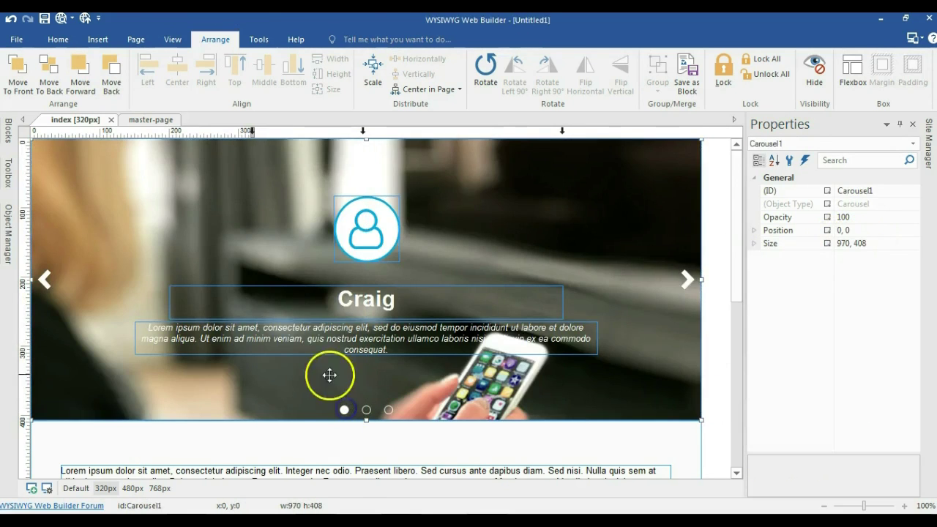
pyautogui.click(312, 325)
pyautogui.click(849, 243)
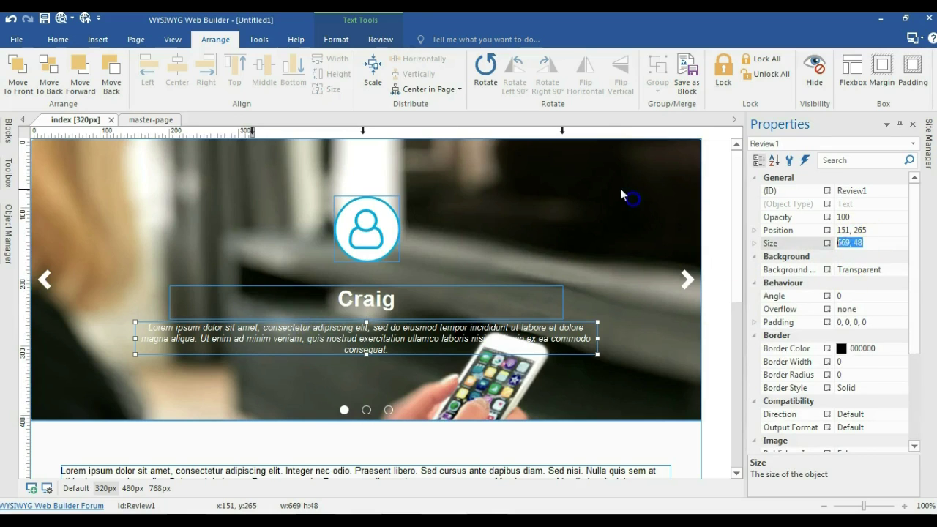
pyautogui.press('Return')
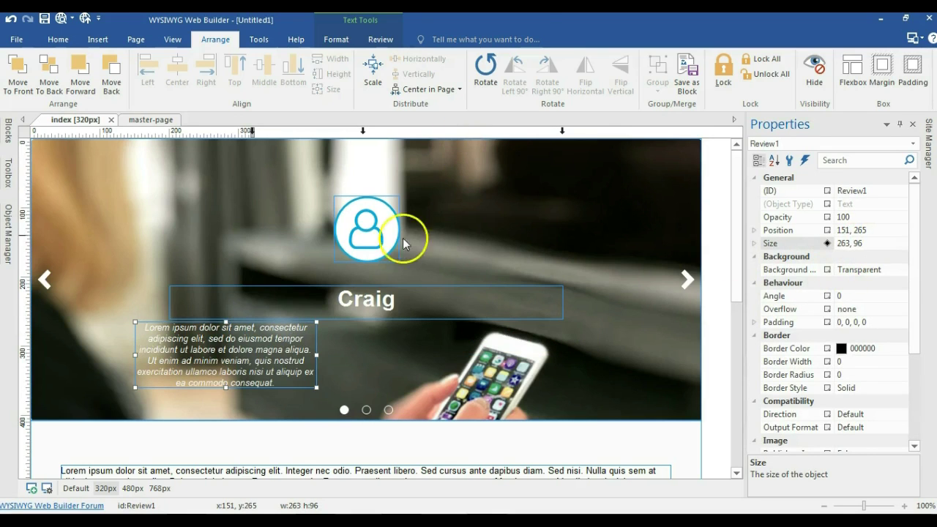
pyautogui.click(380, 288)
pyautogui.moveTo(560, 301); pyautogui.dragTo(316, 300)
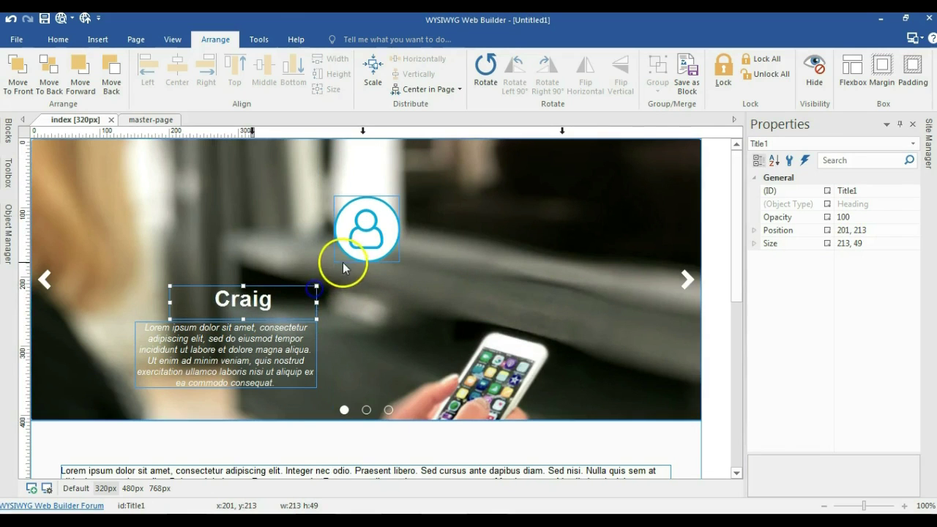
# Align the first slide's icon, heading and review text on their centers and move them together until the heading is at 54, 212.
pyautogui.keyDown('shift'); pyautogui.click(341, 257); pyautogui.keyUp('shift')
pyautogui.keyDown('shift'); pyautogui.click(292, 331); pyautogui.keyUp('shift')
pyautogui.click(173, 71)
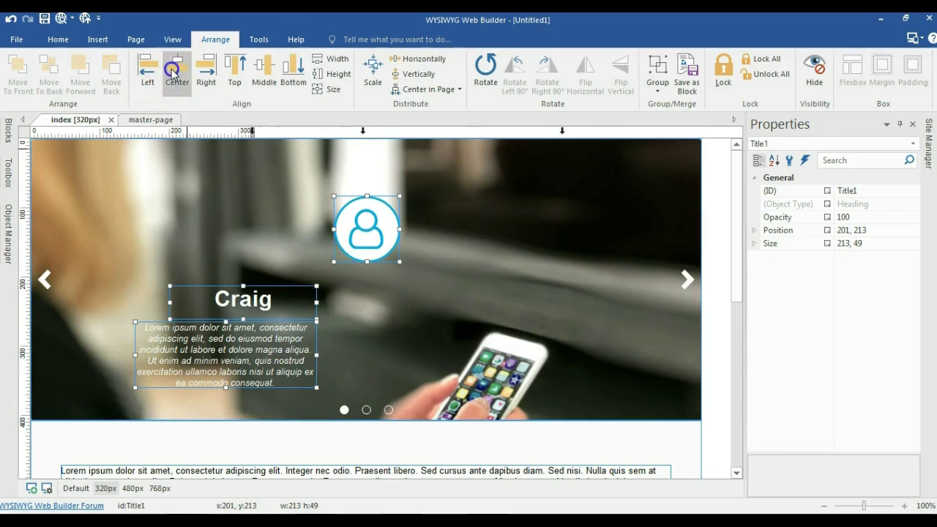
pyautogui.moveTo(249, 249); pyautogui.dragTo(179, 249)
# Set the third slide's review text size to 263, 96 and narrow its heading to about 189 px wide.
pyautogui.click(386, 408)
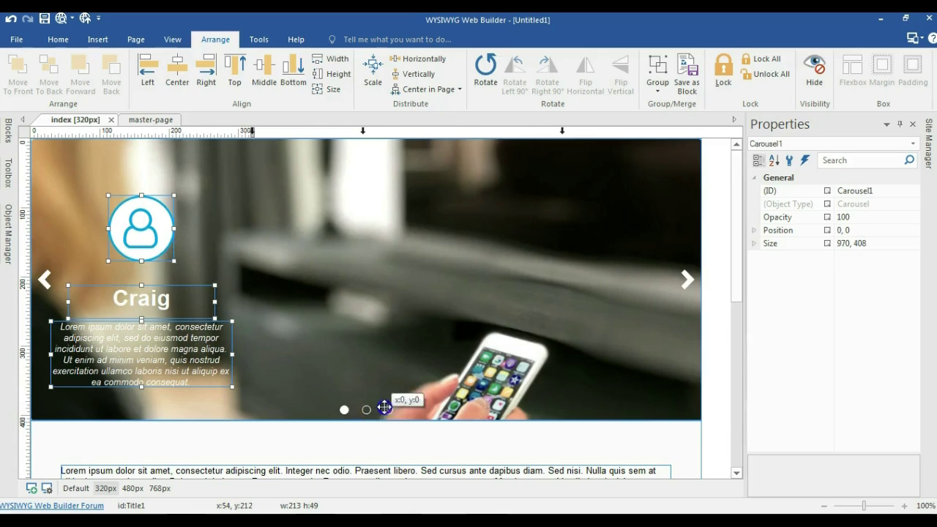
pyautogui.click(385, 350)
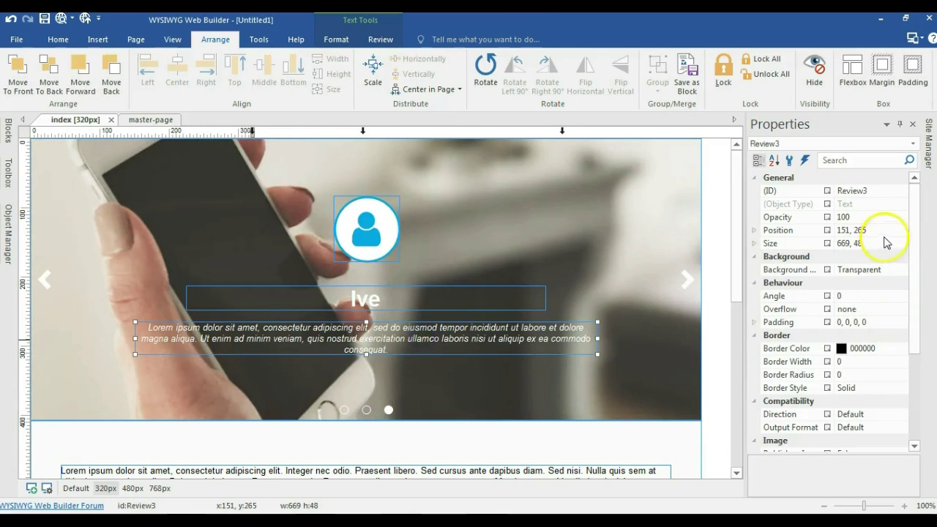
pyautogui.click(779, 231)
pyautogui.press('Down')
pyautogui.click(766, 220)
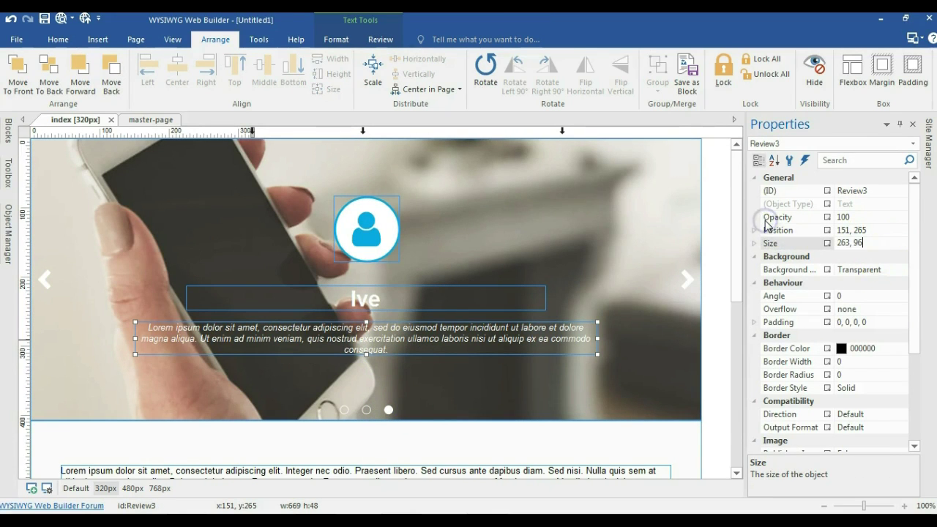
pyautogui.click(418, 288)
pyautogui.moveTo(545, 298); pyautogui.dragTo(318, 284)
# Align the third slide's icon, heading and review text on their centers and move them together until the heading is at 66, 195.
pyautogui.keyDown('shift'); pyautogui.click(284, 323); pyautogui.keyUp('shift')
pyautogui.keyDown('shift'); pyautogui.click(344, 230); pyautogui.keyUp('shift')
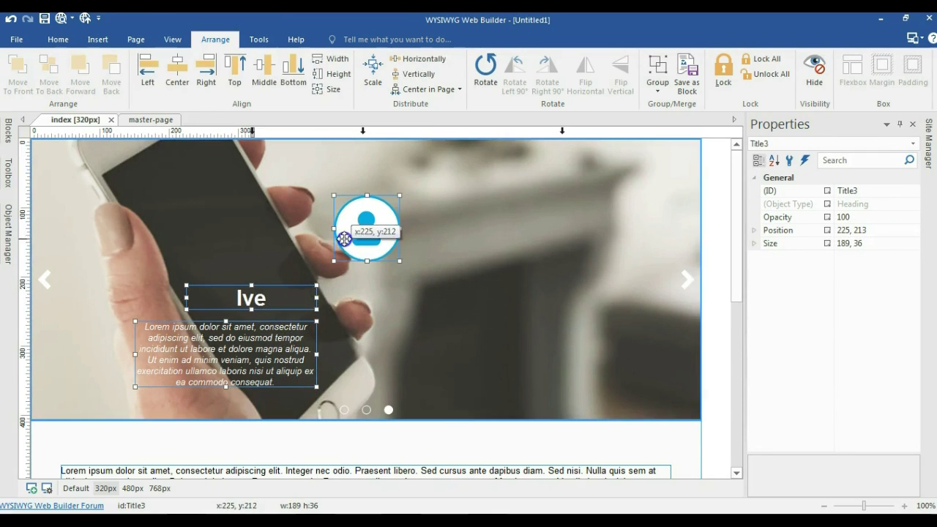
pyautogui.click(177, 70)
pyautogui.moveTo(356, 294)
pyautogui.mouseDown()
pyautogui.moveTo(165, 265)
pyautogui.moveTo(143, 279)
pyautogui.moveTo(194, 289)
pyautogui.moveTo(180, 290)
pyautogui.mouseUp()
pyautogui.click(199, 288)
# Set the carousel's size to 320, 408 to match the 320 px page width.
pyautogui.click(356, 308)
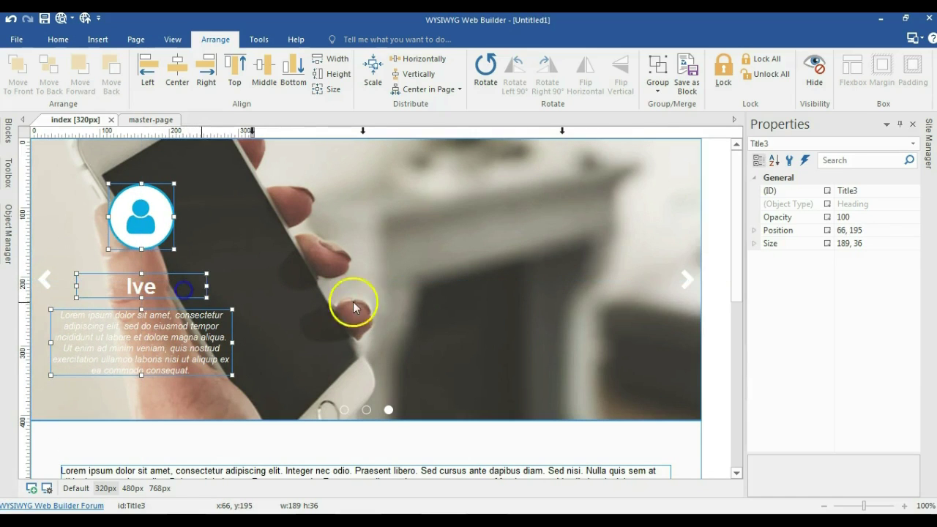
pyautogui.click(831, 242)
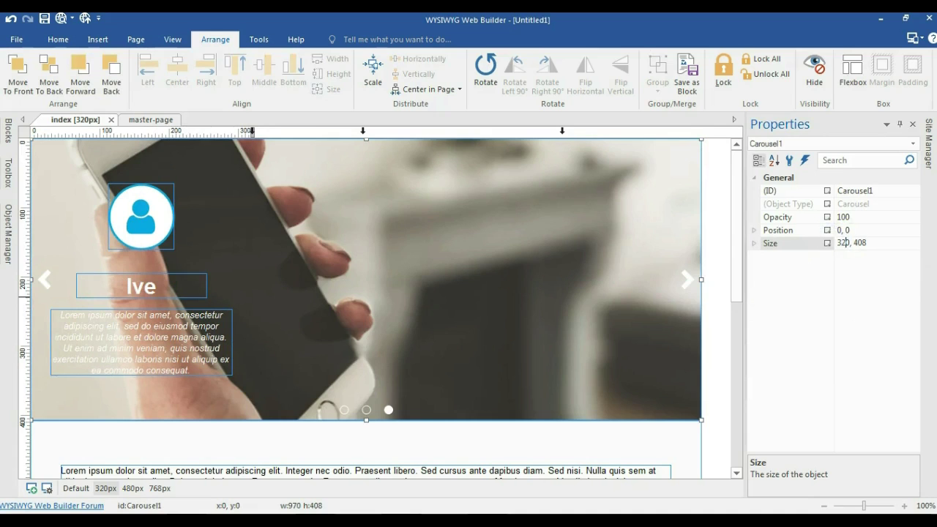
pyautogui.write('320')
pyautogui.press('Return')
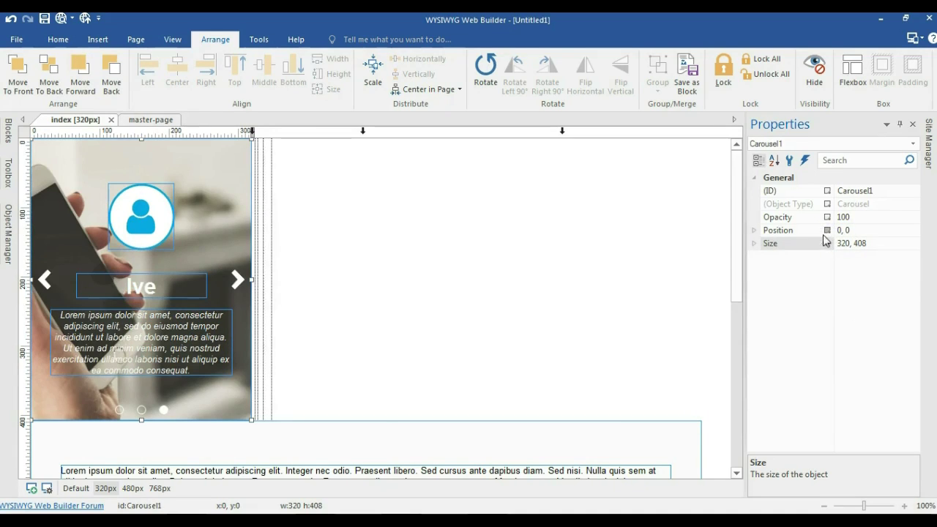
# Enable the Responsive Carousel option in the carousel's properties and apply it.
pyautogui.doubleClick(209, 179)
pyautogui.click(346, 99)
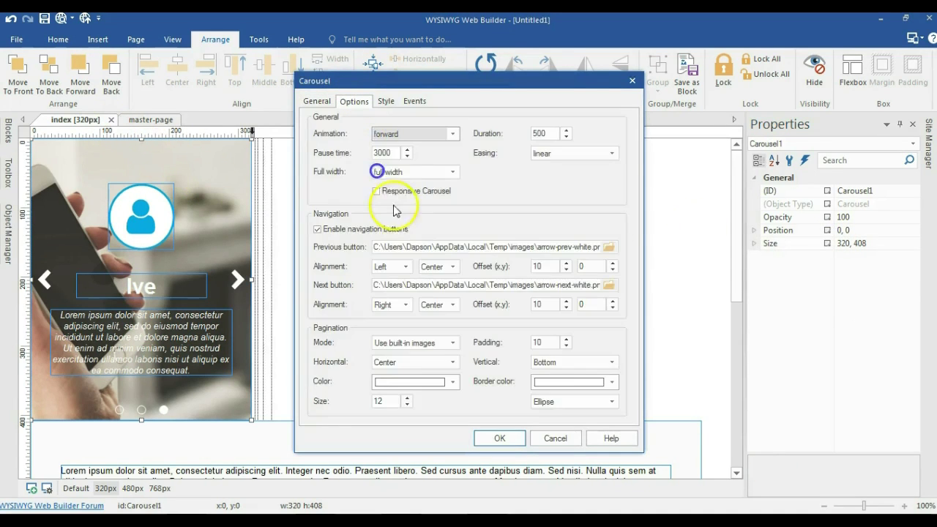
pyautogui.click(401, 195)
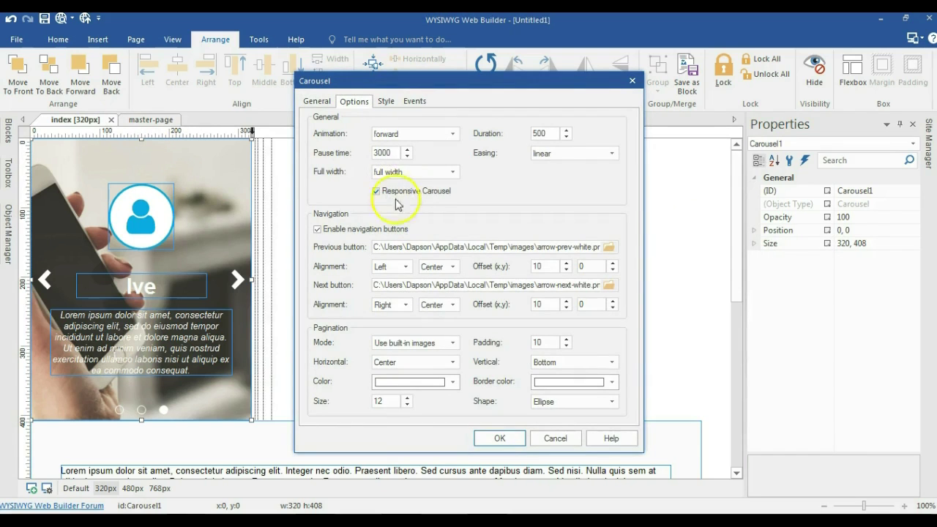
pyautogui.click(505, 439)
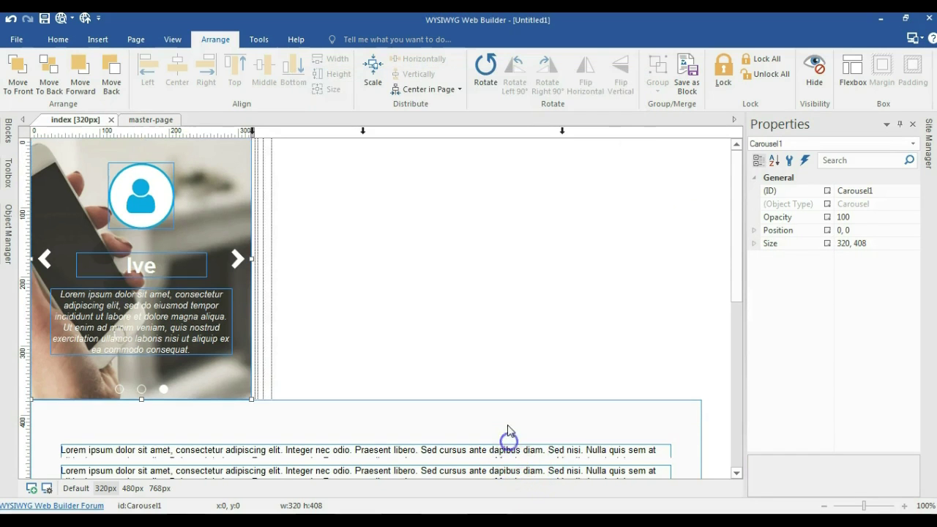
# Extend the lower edge of the body text layer until the layer is about 739 px high.
pyautogui.scroll(-5, 466, 335)
pyautogui.click(429, 369)
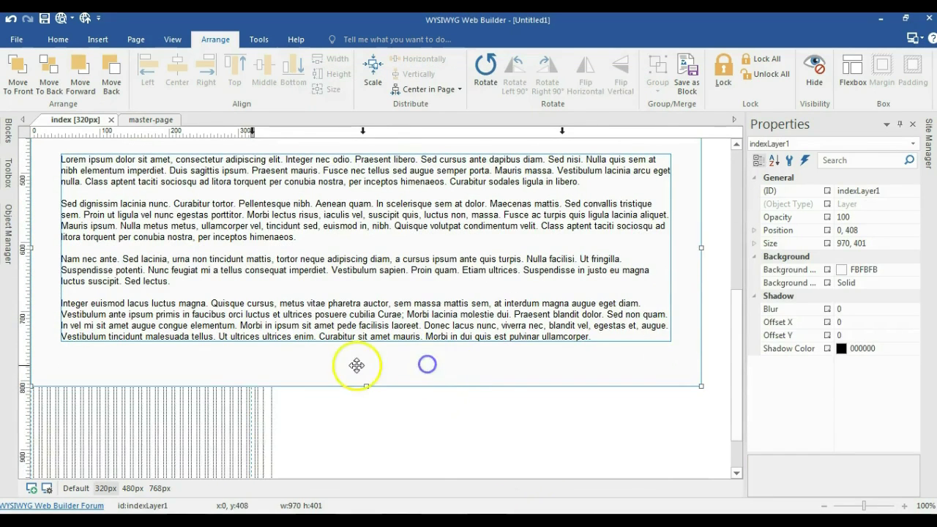
pyautogui.moveTo(366, 386); pyautogui.dragTo(361, 416)
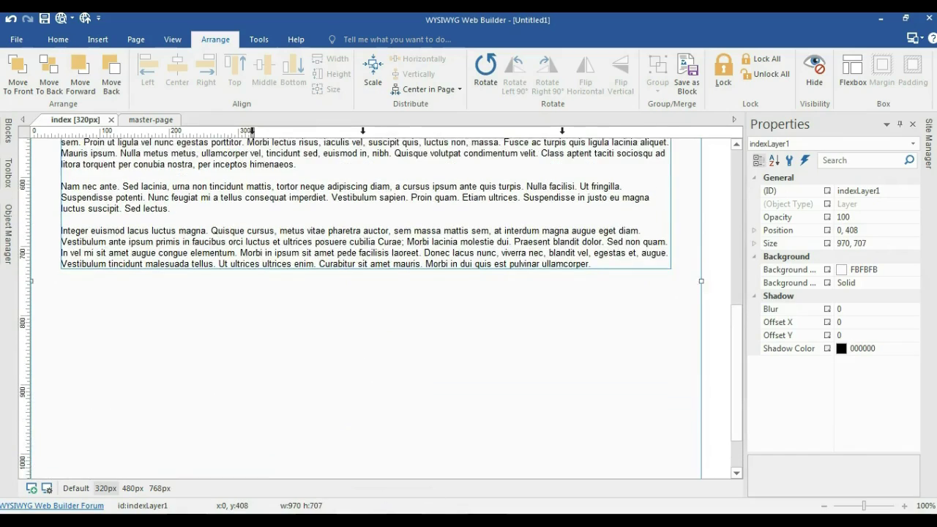
# Narrow the body text to about 287 px wide and place it near the layer's upper-left corner at about 17, 425.
pyautogui.click(356, 178)
pyautogui.scroll(3, 356, 178)
pyautogui.click(648, 278)
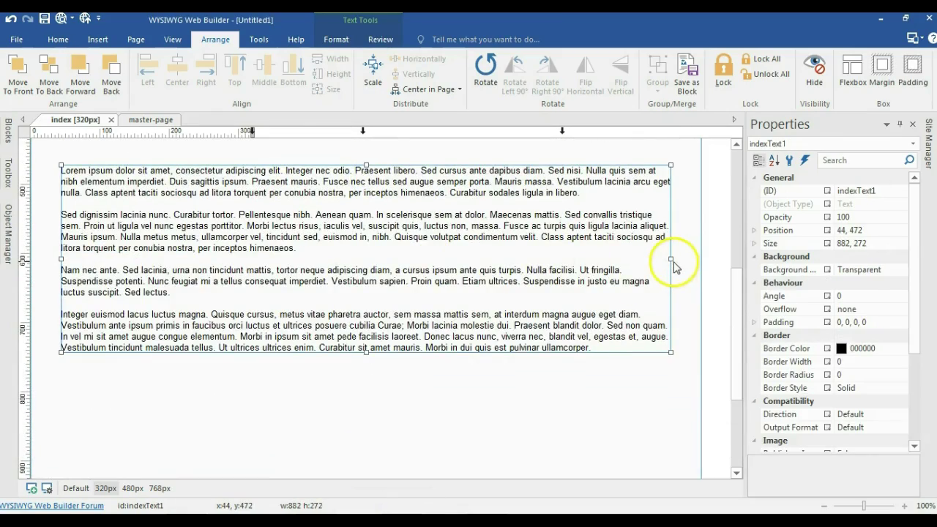
pyautogui.moveTo(671, 261); pyautogui.dragTo(262, 315)
pyautogui.moveTo(263, 399); pyautogui.dragTo(240, 389)
pyautogui.moveTo(163, 271); pyautogui.dragTo(163, 264)
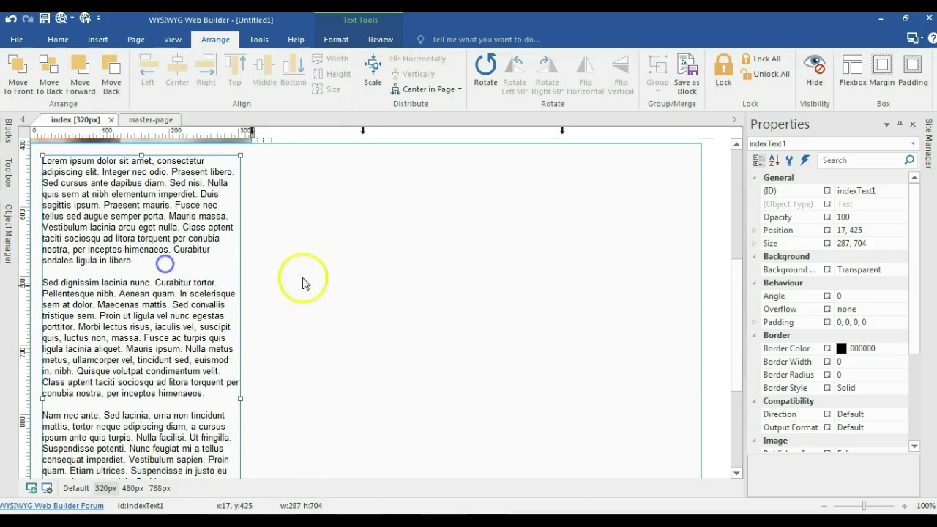
# Set the body text layer's width to 320 to match the page width, and check the layout down to the page's end.
pyautogui.click(418, 299)
pyautogui.click(828, 246)
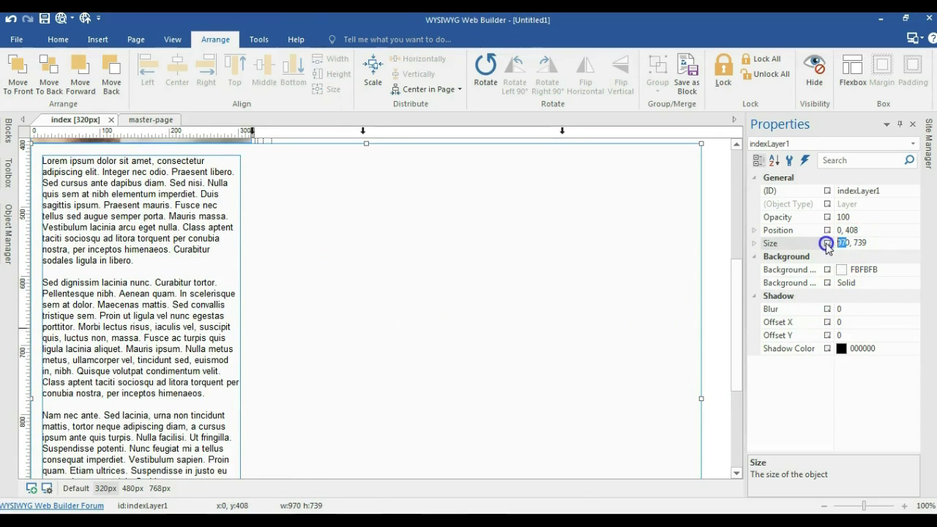
pyautogui.write('320')
pyautogui.click(413, 217)
pyautogui.click(341, 203)
pyautogui.scroll(-3, 349, 201)
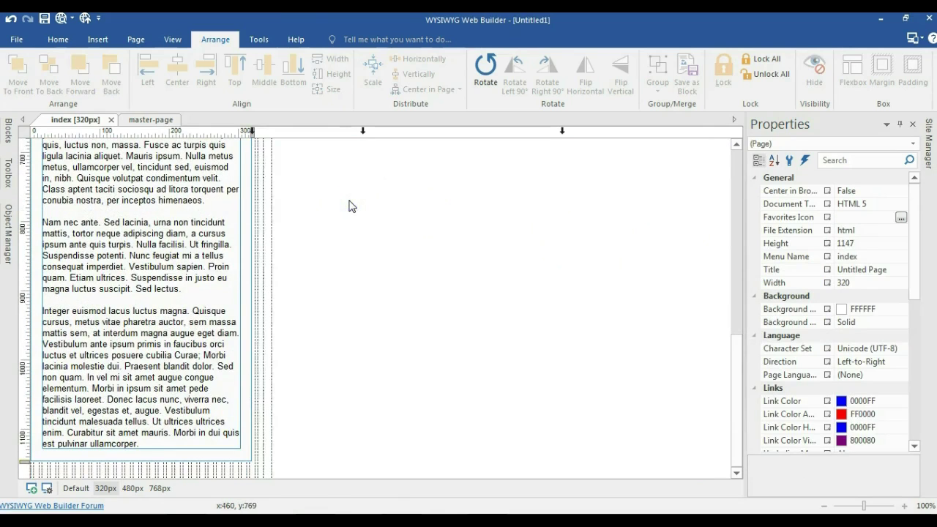
# Extend the body text layer's lower edge until it is about 784 px high, and return the index page to its default width.
pyautogui.click(223, 454)
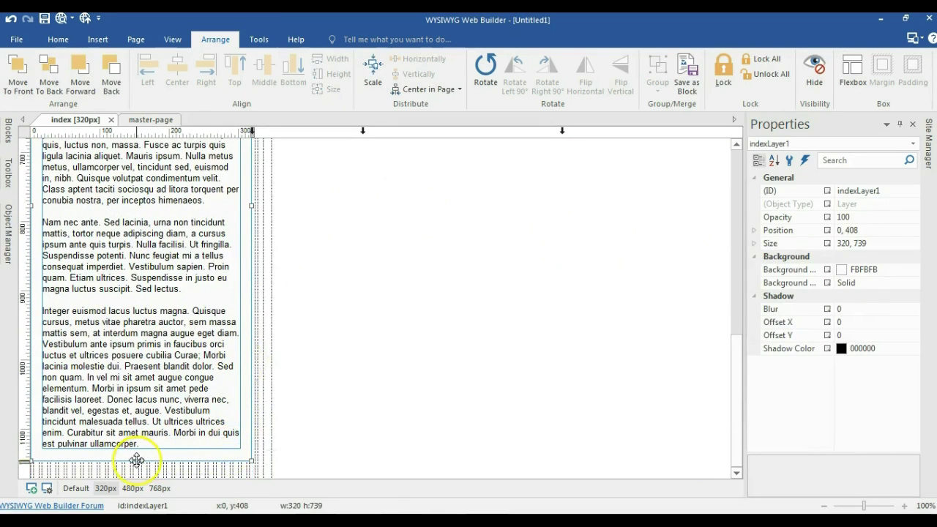
pyautogui.moveTo(141, 460); pyautogui.dragTo(139, 489)
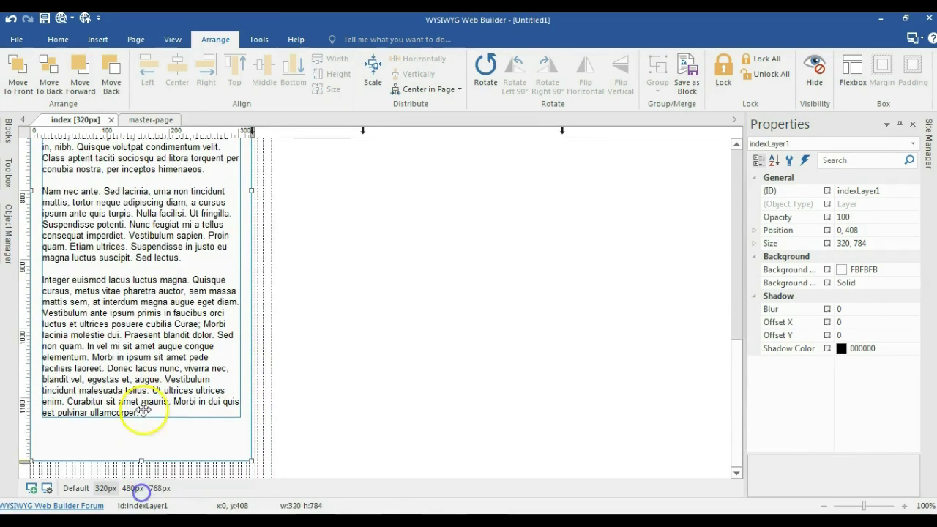
pyautogui.click(301, 313)
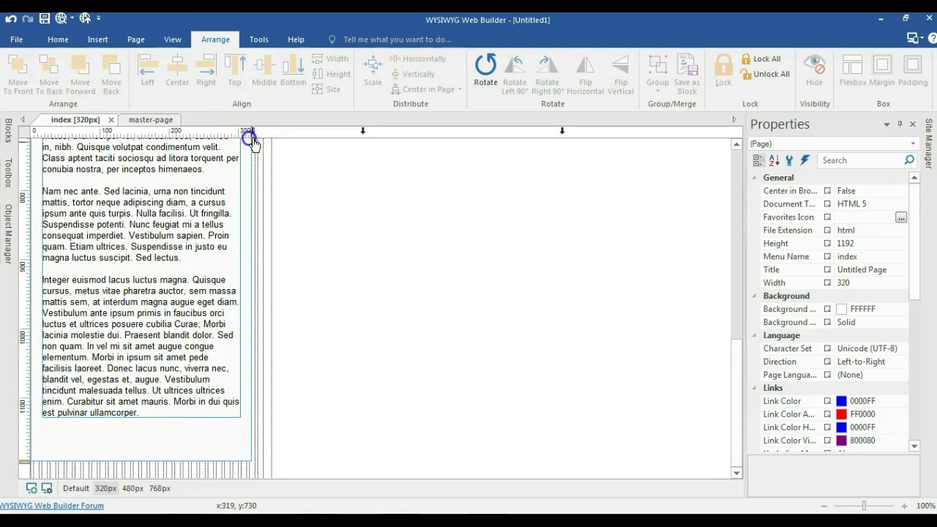
pyautogui.scroll(3, 260, 143)
pyautogui.click(253, 135)
pyautogui.scroll(4, 223, 151)
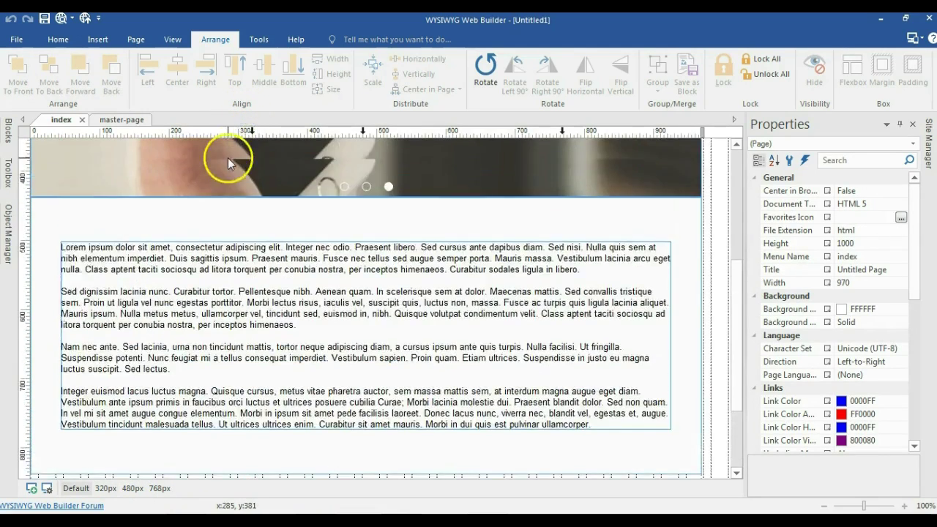
# On the master page, add breakpoints with maximum widths of 320 and 480 px and no orientation.
pyautogui.click(115, 119)
pyautogui.scroll(-1, 219, 271)
pyautogui.scroll(1, 219, 274)
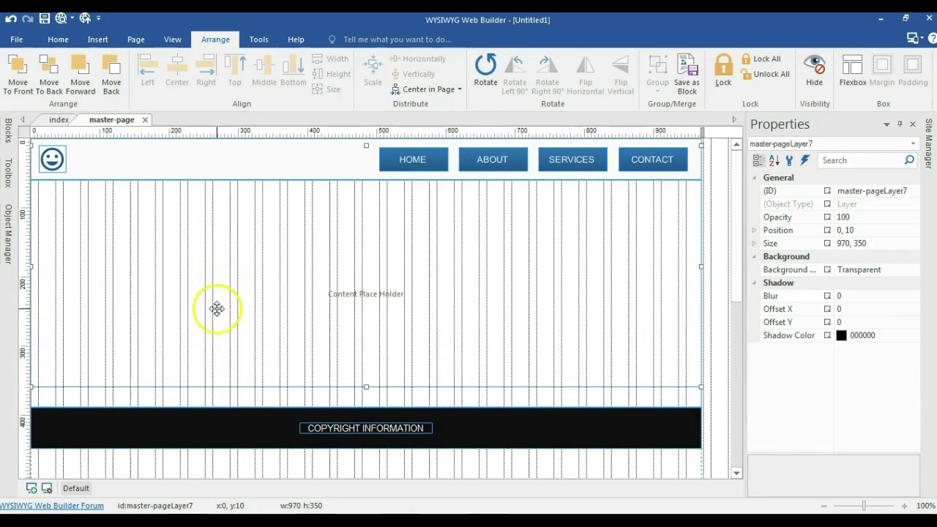
pyautogui.click(48, 489)
pyautogui.click(578, 185)
pyautogui.click(480, 244)
pyautogui.click(476, 306)
pyautogui.click(571, 189)
pyautogui.click(480, 240)
pyautogui.click(464, 261)
pyautogui.click(473, 307)
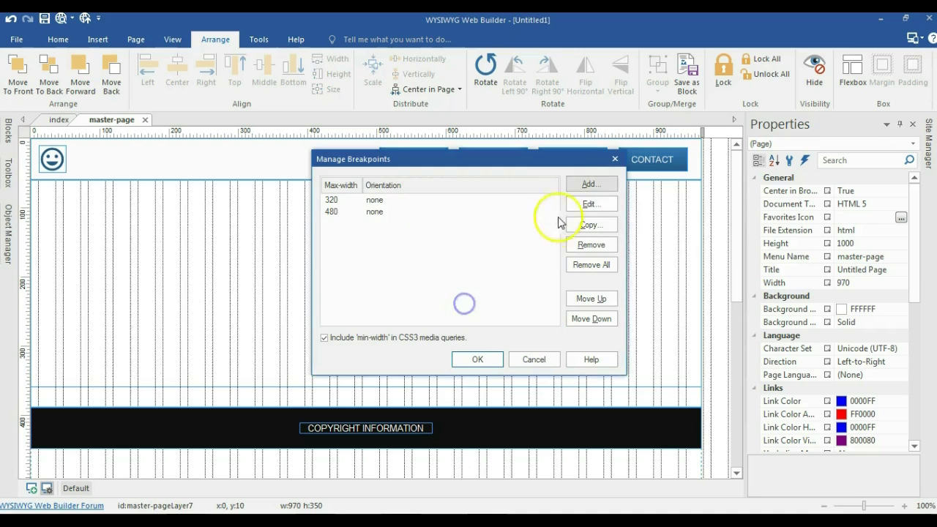
# Add a 768 px maximum-width breakpoint with no orientation and apply the breakpoint list to the master page.
pyautogui.click(578, 183)
pyautogui.click(480, 241)
pyautogui.click(460, 271)
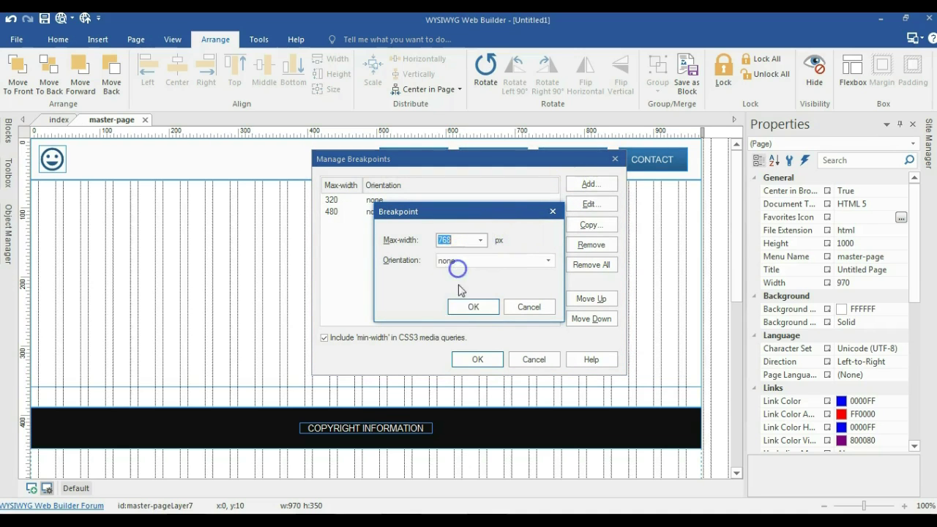
pyautogui.click(464, 306)
pyautogui.click(479, 359)
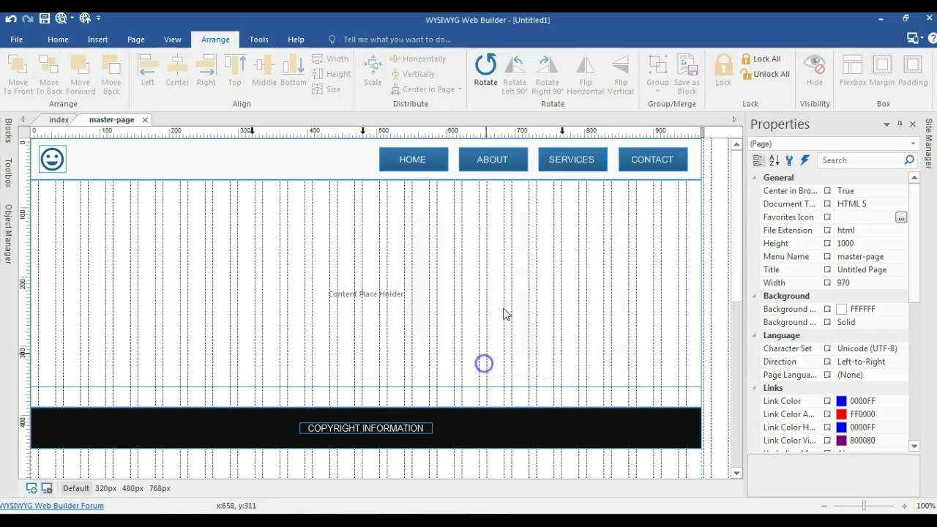
# At the 768px breakpoint, move the four menu buttons together inside the page width and narrow the header layer to the page edge.
pyautogui.click(565, 139)
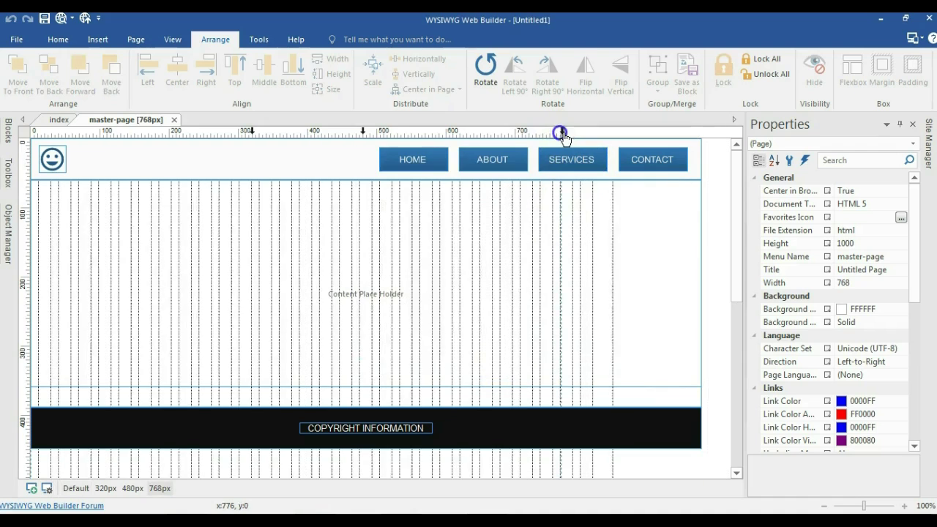
pyautogui.click(494, 166)
pyautogui.keyDown('shift'); pyautogui.click(437, 159); pyautogui.keyUp('shift')
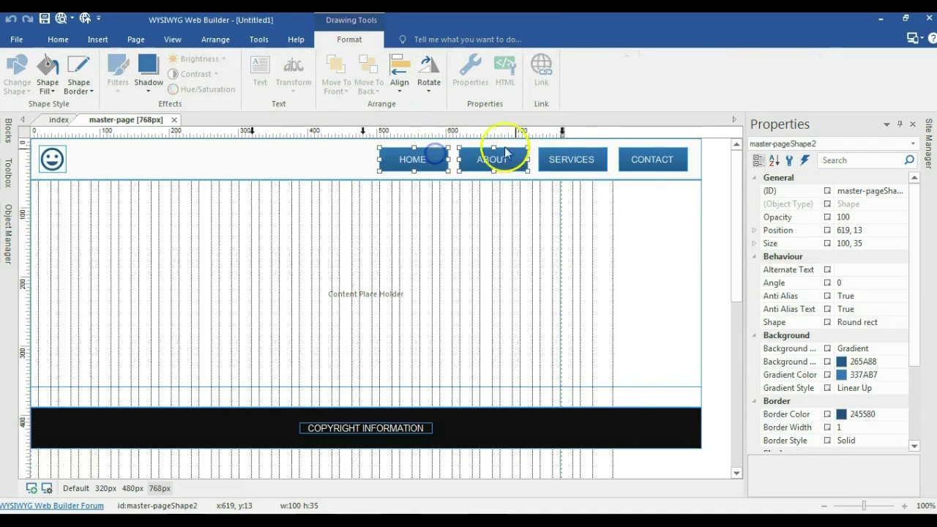
pyautogui.keyDown('shift'); pyautogui.click(563, 159); pyautogui.keyUp('shift')
pyautogui.keyDown('shift'); pyautogui.click(642, 161); pyautogui.keyUp('shift')
pyautogui.moveTo(642, 161); pyautogui.dragTo(528, 149)
pyautogui.click(598, 148)
pyautogui.moveTo(701, 159); pyautogui.dragTo(564, 145)
pyautogui.click(626, 283)
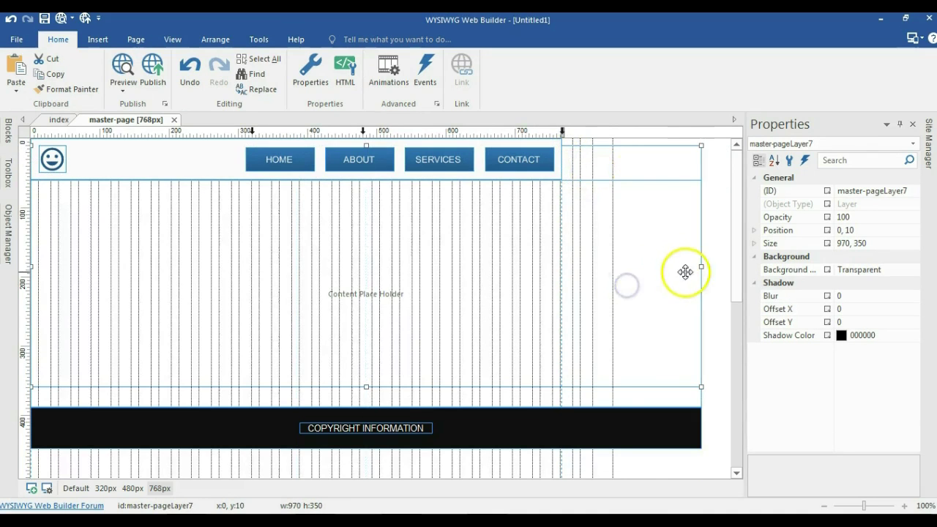
pyautogui.moveTo(617, 250); pyautogui.dragTo(609, 244)
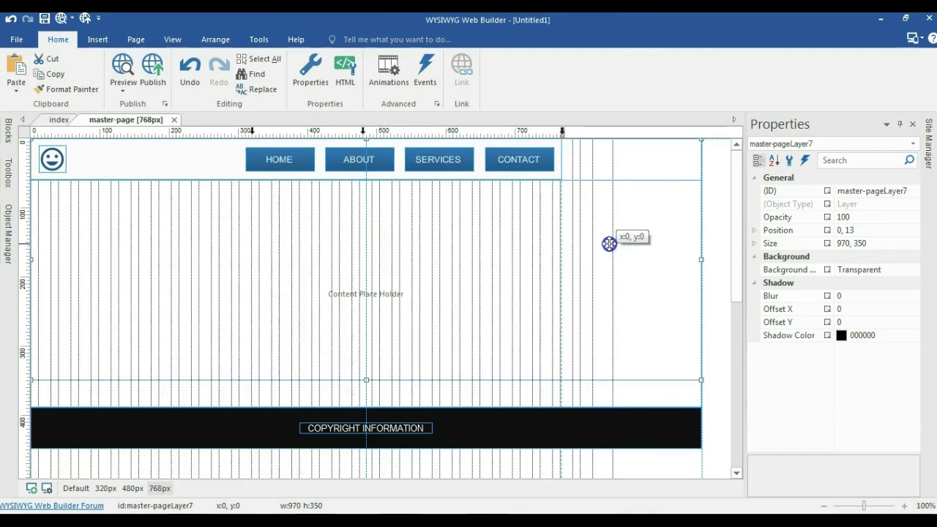
pyautogui.click(190, 69)
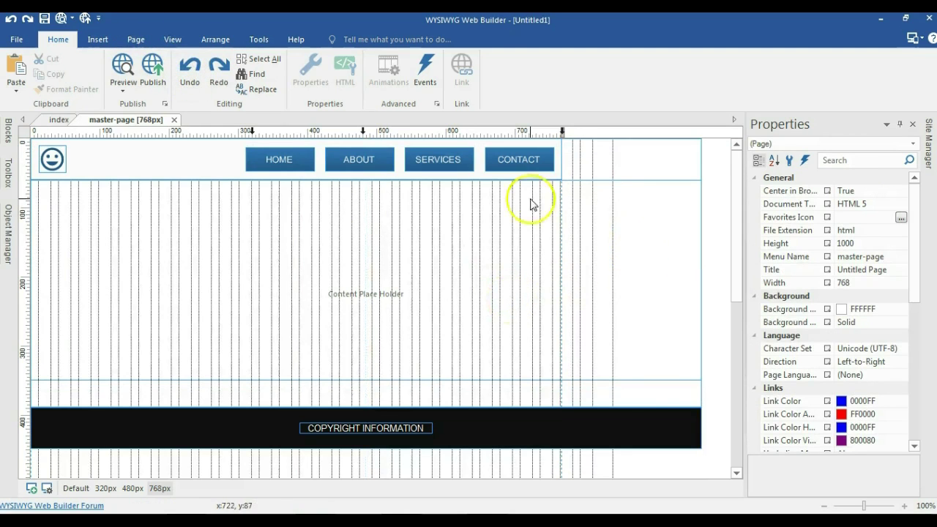
pyautogui.click(188, 77)
# Narrow the transparent popup container layer to about 950 px and the content place holder to the 768 px page width.
pyautogui.click(649, 285)
pyautogui.moveTo(702, 266); pyautogui.dragTo(549, 239)
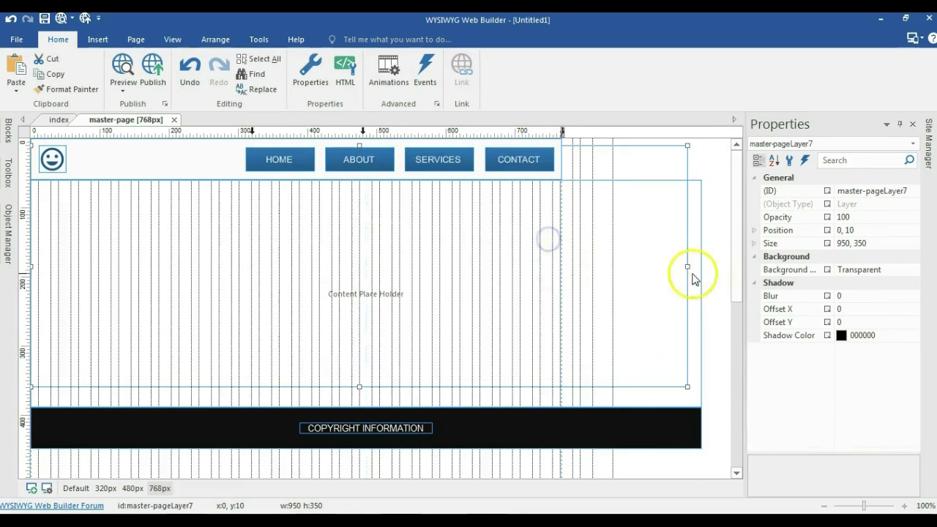
pyautogui.click(691, 246)
pyautogui.moveTo(702, 296); pyautogui.dragTo(563, 254)
# Narrow the black footer layer to the 768 px page edge.
pyautogui.scroll(-2, 513, 324)
pyautogui.click(599, 373)
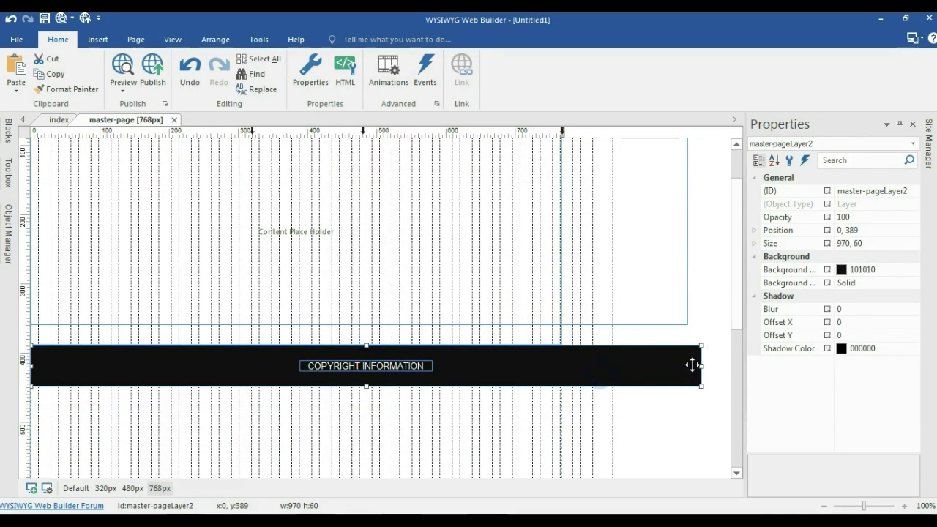
pyautogui.moveTo(699, 364); pyautogui.dragTo(564, 340)
# Center the COPYRIGHT INFORMATION text horizontally in the page.
pyautogui.click(340, 366)
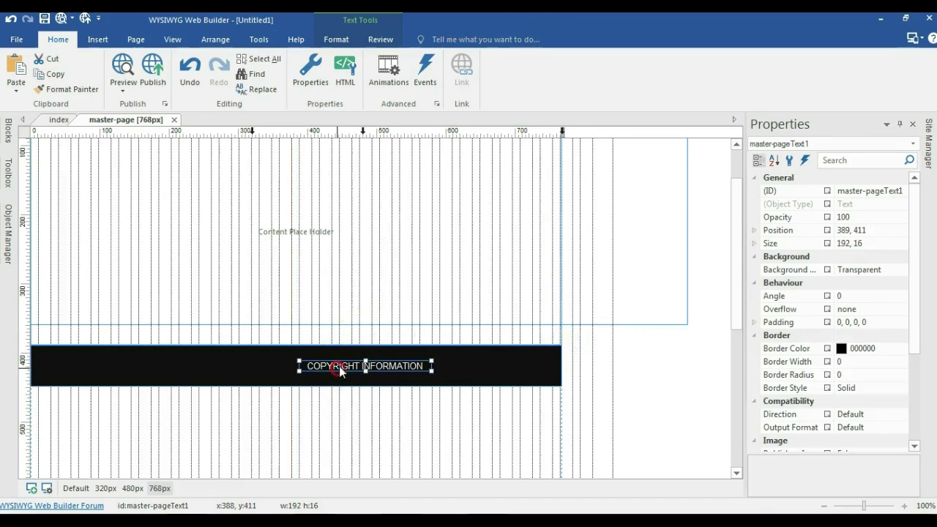
pyautogui.rightClick(339, 371)
pyautogui.click(496, 369)
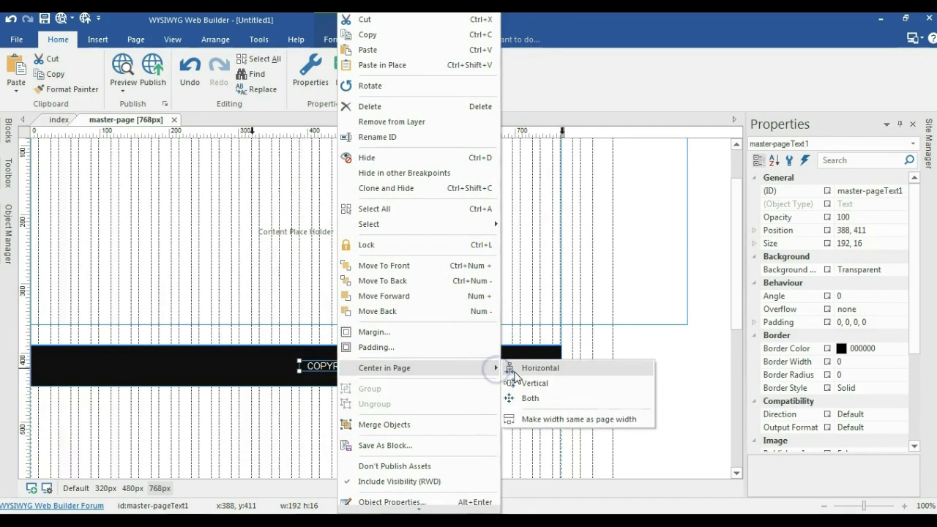
pyautogui.click(515, 369)
pyautogui.click(461, 429)
pyautogui.scroll(1, 402, 361)
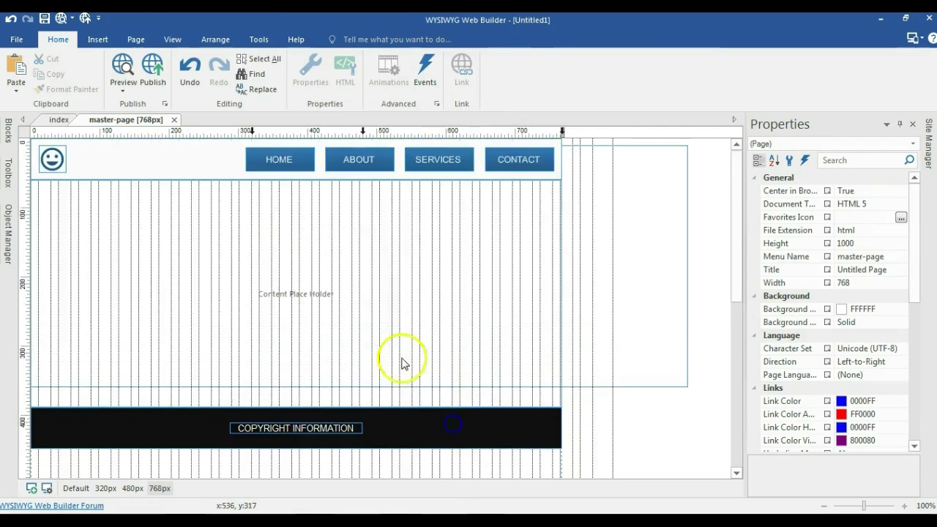
# Show the home layer, move it to about 0, 78, and place a horizontal guide along its upper edge at about y 77.
pyautogui.click(174, 284)
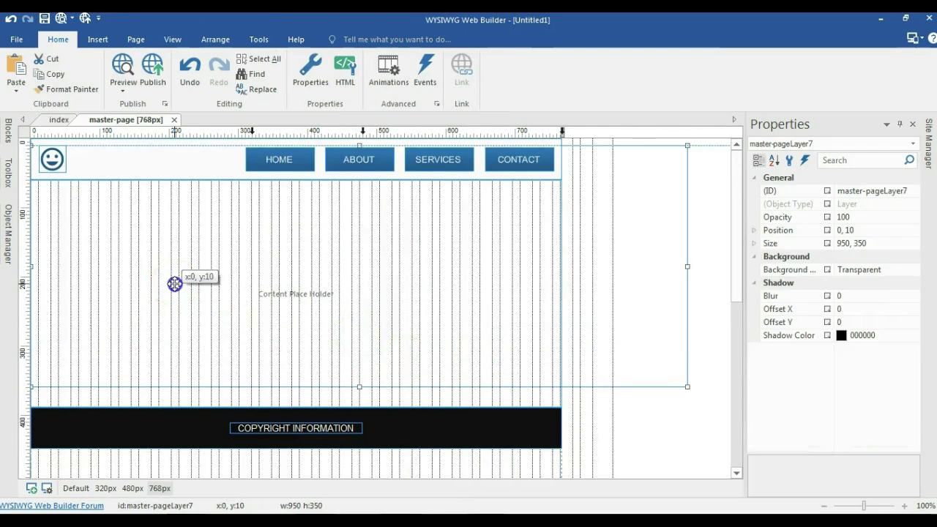
pyautogui.click(8, 224)
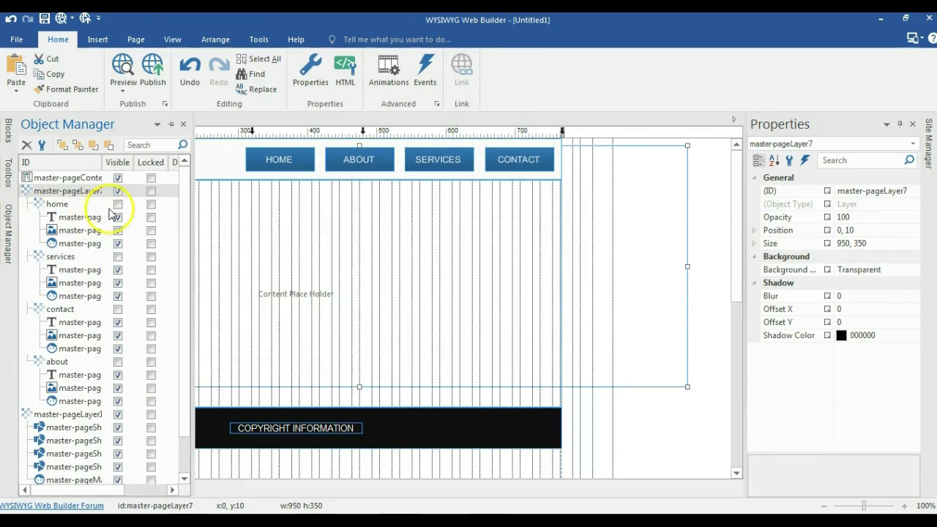
pyautogui.click(117, 204)
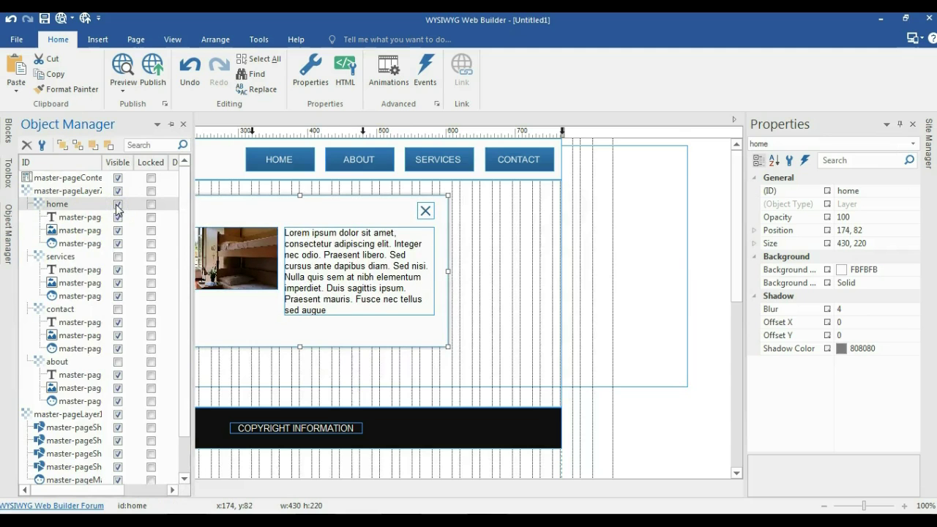
pyautogui.click(665, 458)
pyautogui.moveTo(381, 216); pyautogui.dragTo(247, 222)
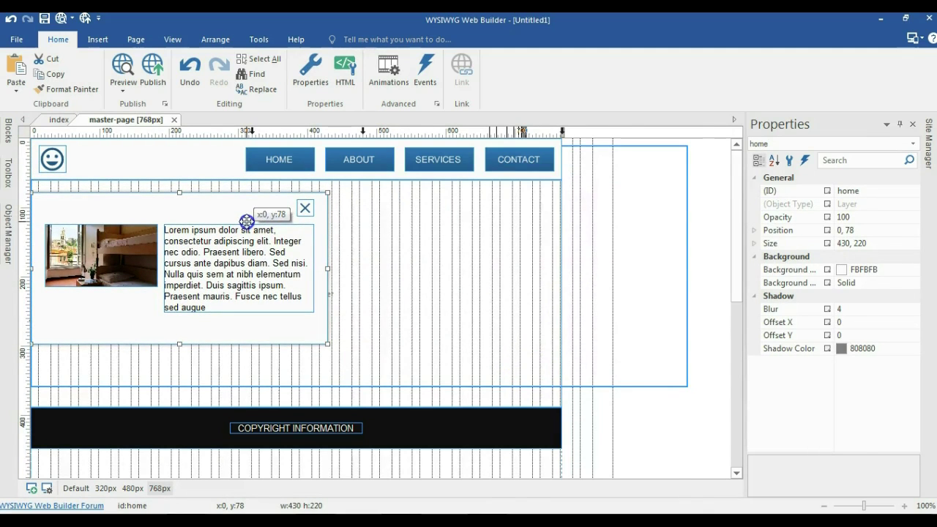
pyautogui.moveTo(246, 132); pyautogui.dragTo(221, 192)
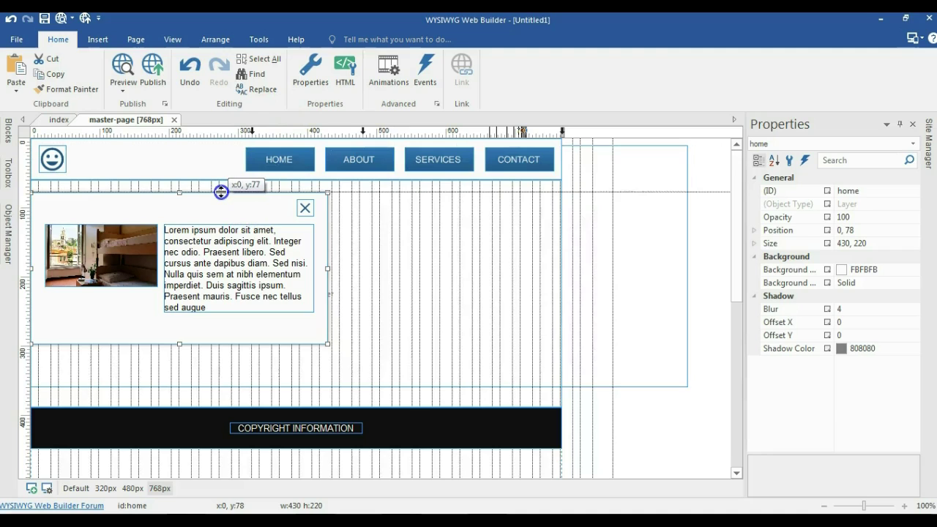
pyautogui.moveTo(221, 191); pyautogui.dragTo(222, 192)
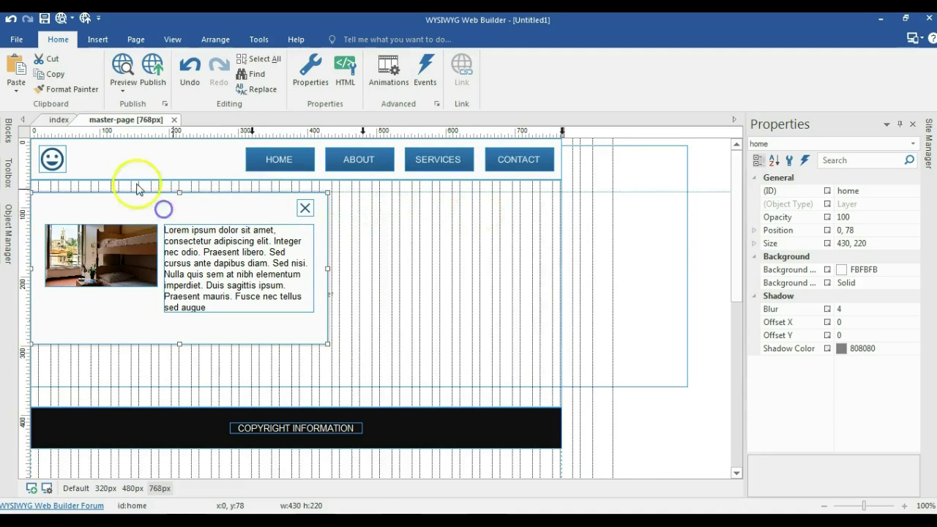
# Hide the home layer, show the services layer and move it to about 211, 77, level with the guide.
pyautogui.click(13, 239)
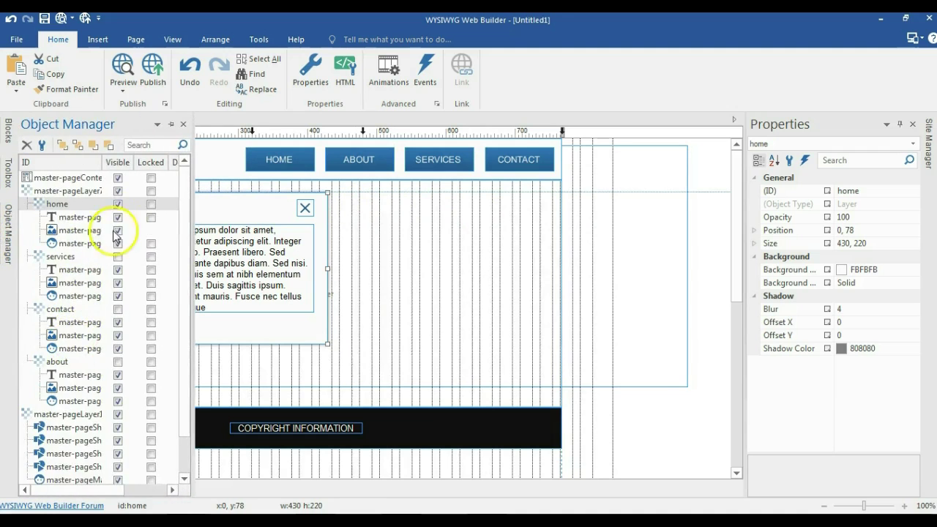
pyautogui.click(118, 205)
pyautogui.click(118, 257)
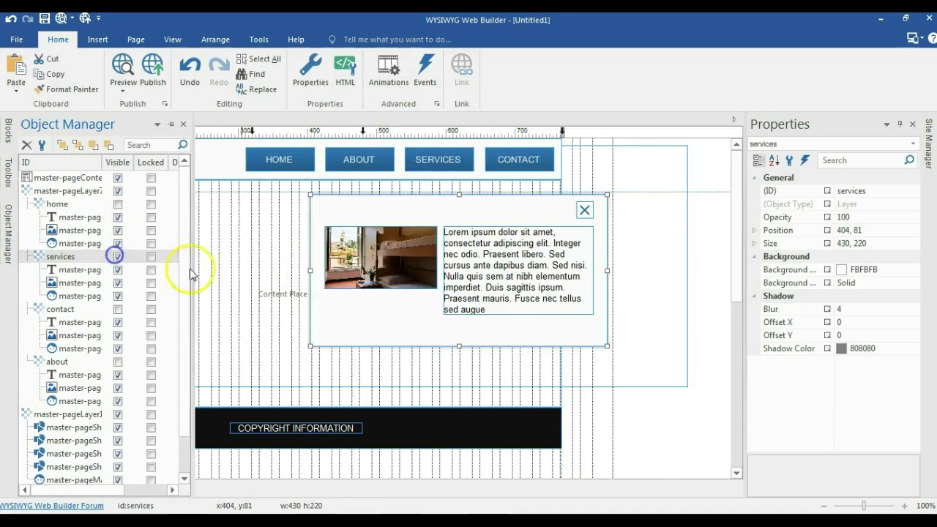
pyautogui.moveTo(379, 205); pyautogui.dragTo(287, 216)
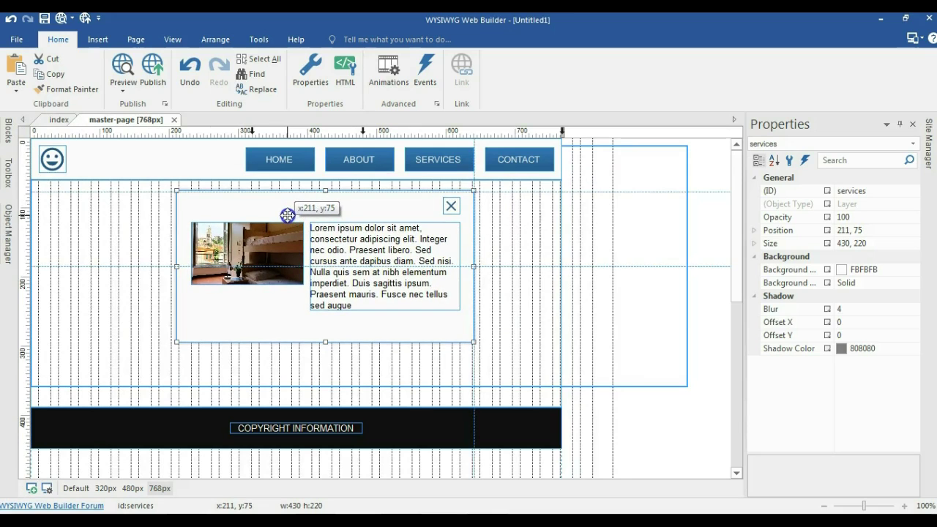
pyautogui.moveTo(288, 223); pyautogui.dragTo(287, 225)
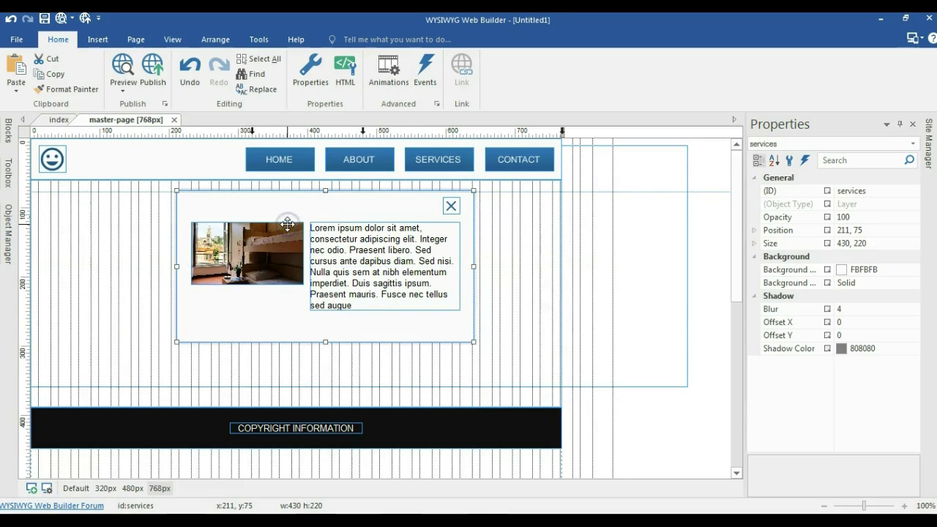
pyautogui.press('Down')
pyautogui.press('Down')
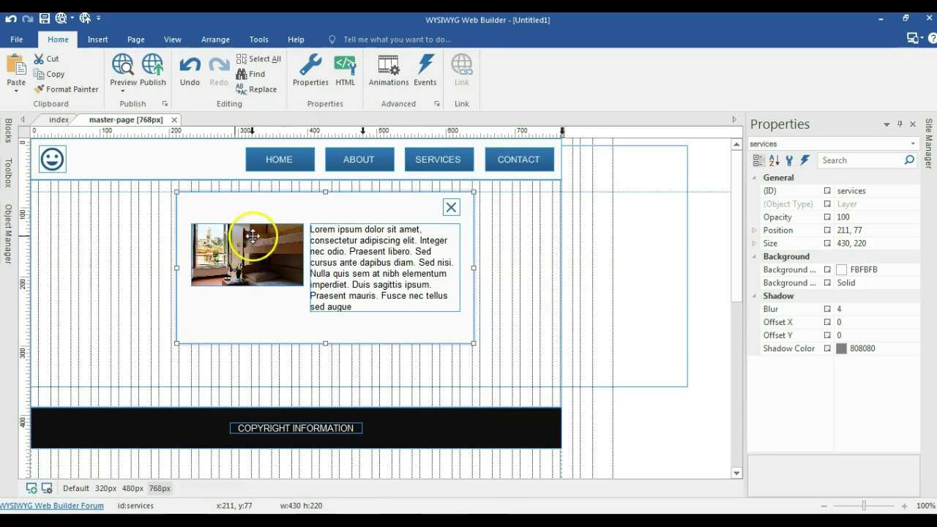
# Hide the services layer, show the contact layer and move it inside the page to about 327, 77.
pyautogui.click(8, 234)
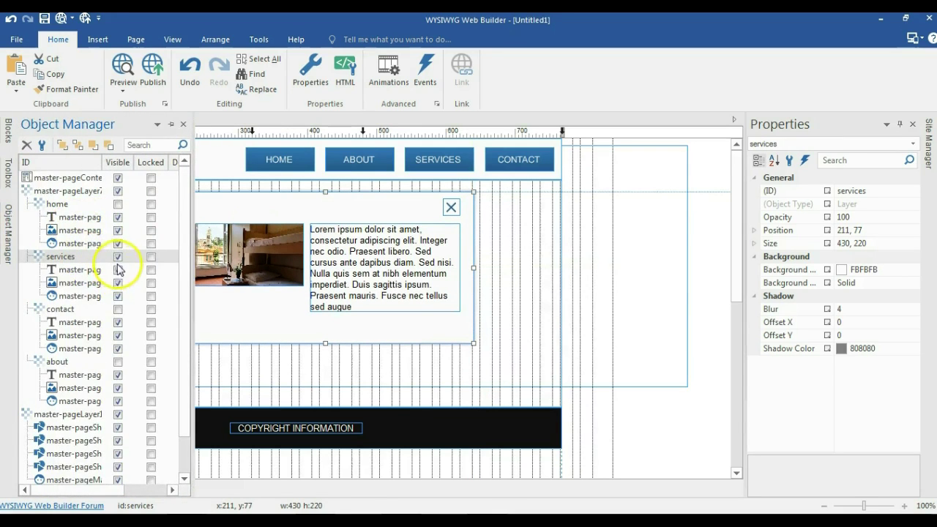
pyautogui.click(118, 257)
pyautogui.click(118, 310)
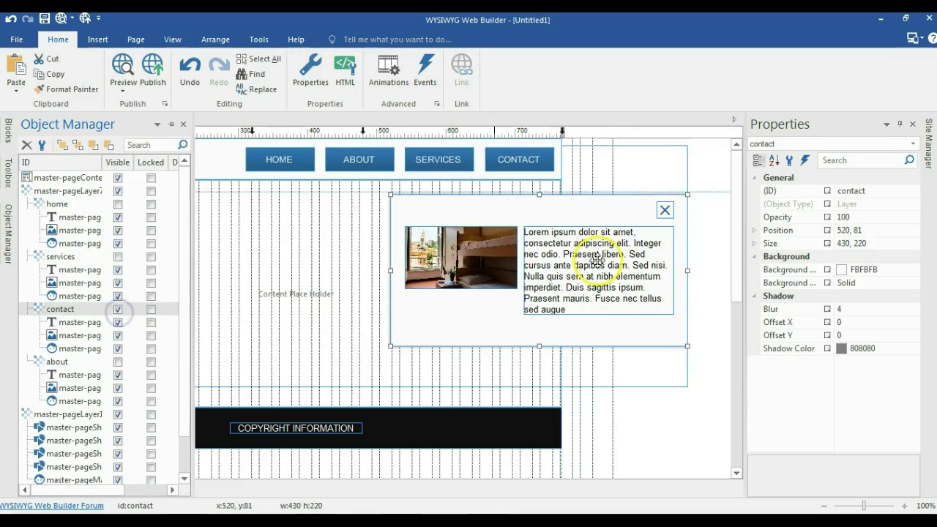
pyautogui.moveTo(585, 219); pyautogui.dragTo(472, 222)
# Hide the contact layer, show the about layer and move it to about 96, 77, level with the guide.
pyautogui.moveTo(9, 218)
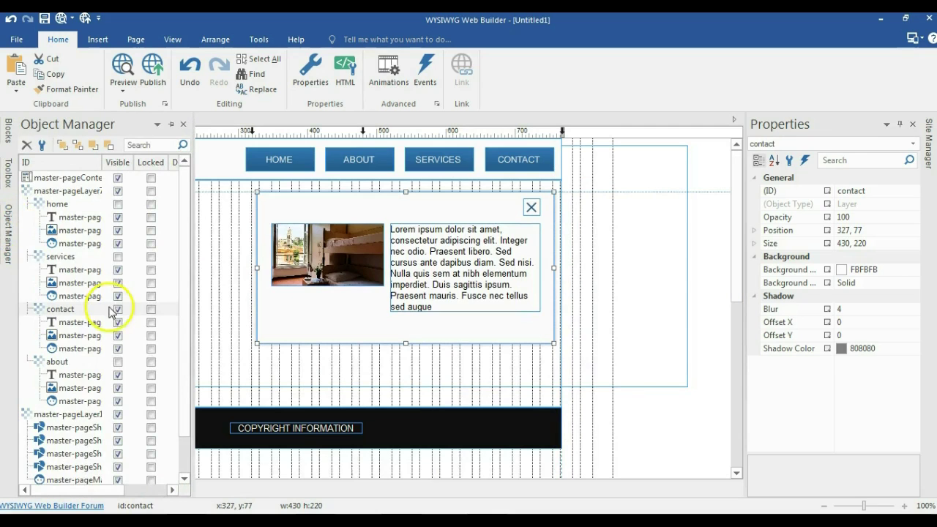
pyautogui.click(117, 310)
pyautogui.click(117, 362)
pyautogui.moveTo(397, 216); pyautogui.dragTo(278, 216)
pyautogui.press('Down')
pyautogui.press('Down')
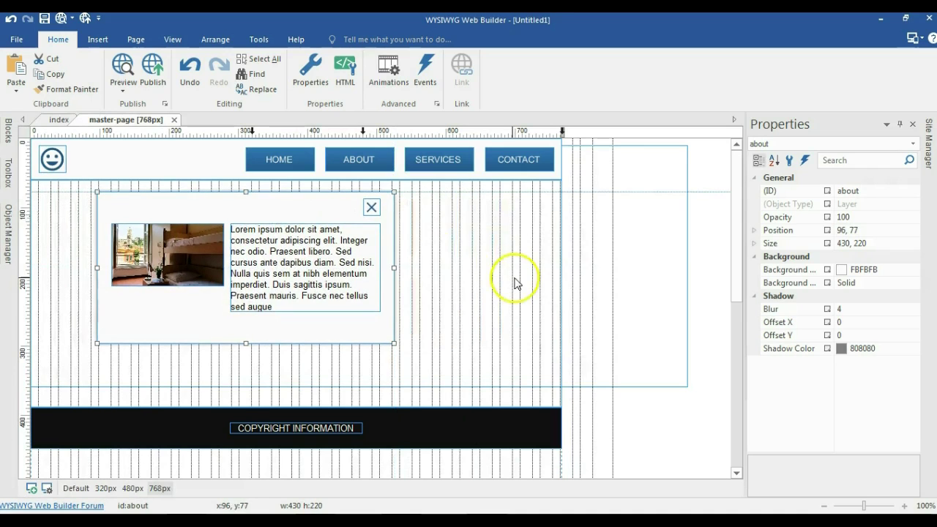
# Hide the about layer and select the transparent popup container layer.
pyautogui.click(16, 227)
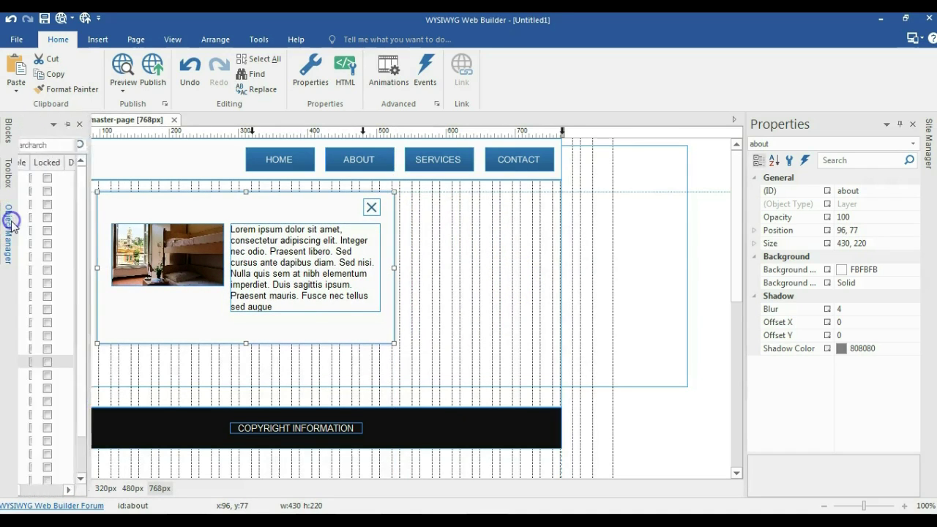
pyautogui.click(117, 363)
pyautogui.click(521, 334)
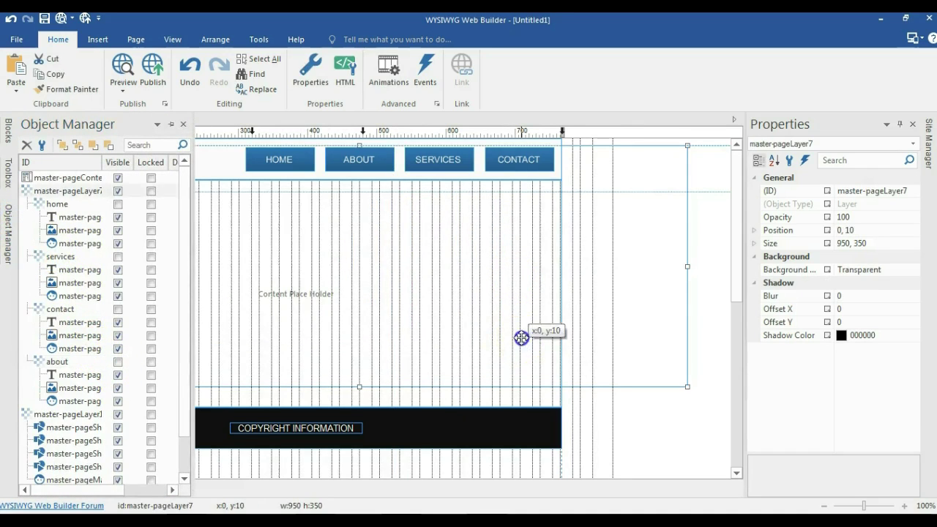
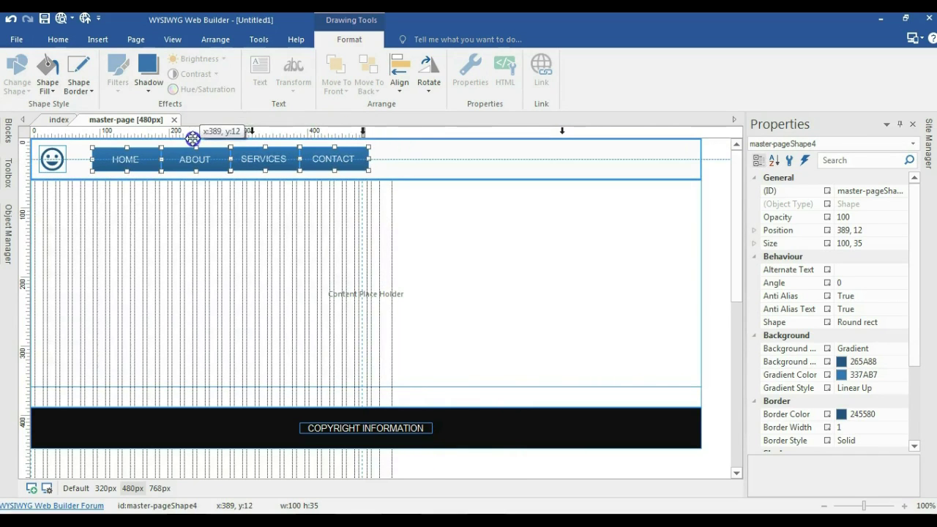
# Align the four menu buttons by their middles and move them beside the logo, with CONTACT at about 372, 13.
pyautogui.click(220, 39)
pyautogui.click(264, 70)
pyautogui.click(274, 122)
pyautogui.moveTo(248, 150); pyautogui.dragTo(244, 159)
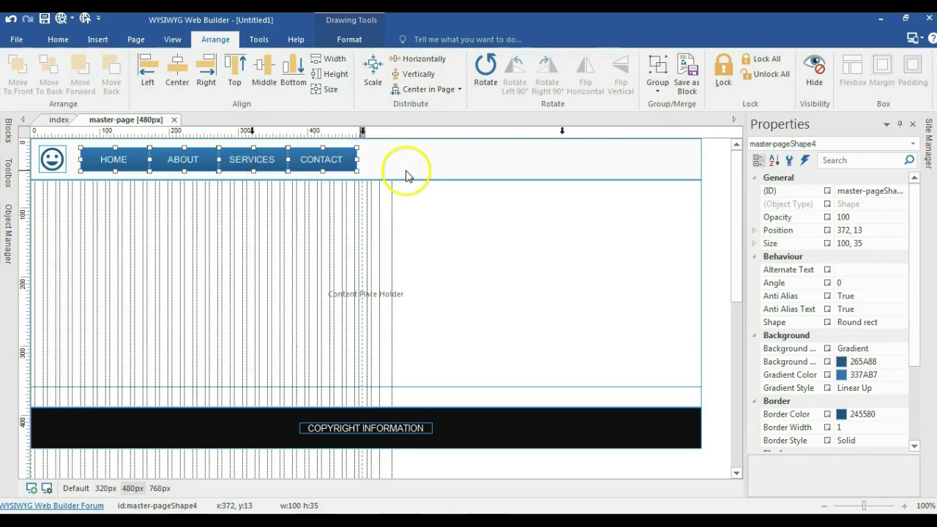
# Shift all page content down and extend the header layer back up to 0, 0 with a height of 121.
pyautogui.click(407, 174)
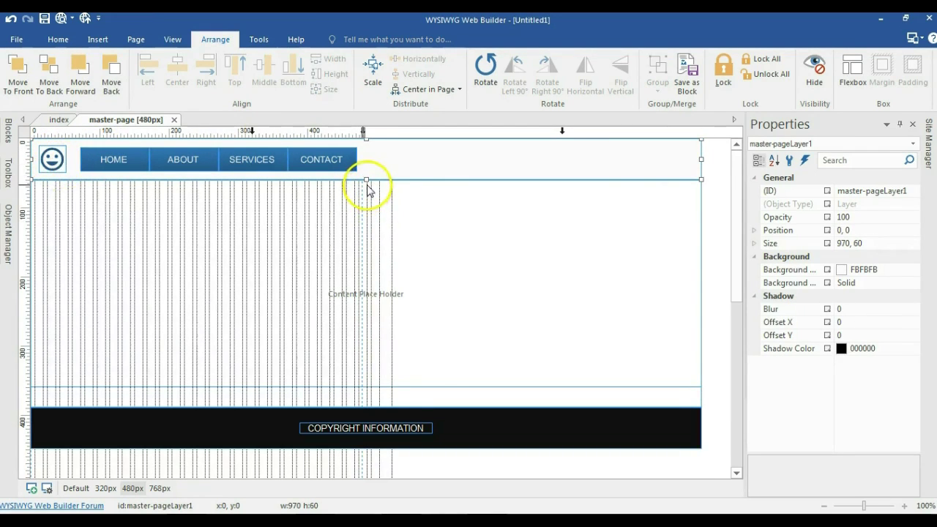
pyautogui.hotkey('ctrl', 'a')
pyautogui.moveTo(386, 169); pyautogui.dragTo(361, 131)
pyautogui.click(393, 209)
pyautogui.click(369, 183)
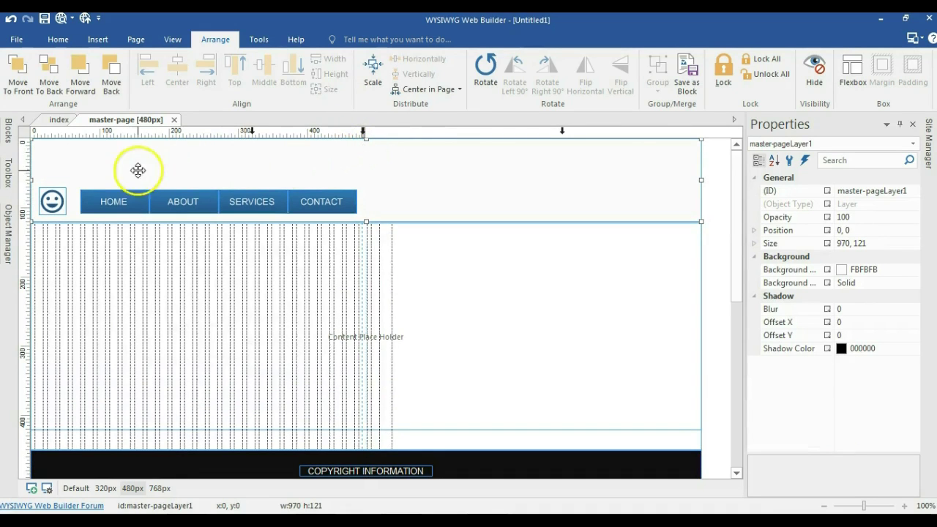
# Enlarge the logo icon to about 70 by 64 above the menu and move the four menu buttons to start at about 40, 72.
pyautogui.moveTo(60, 199); pyautogui.dragTo(219, 162)
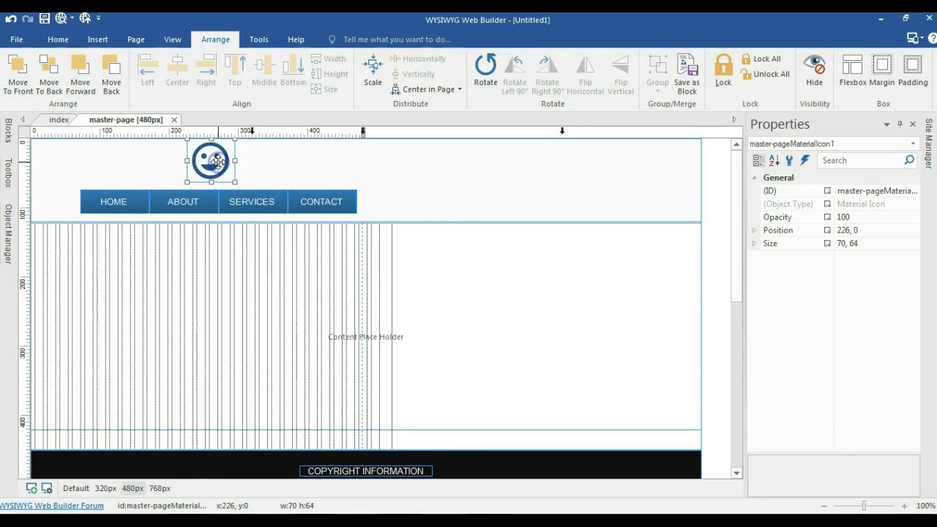
pyautogui.click(132, 203)
pyautogui.keyDown('shift'); pyautogui.click(179, 196); pyautogui.keyUp('shift')
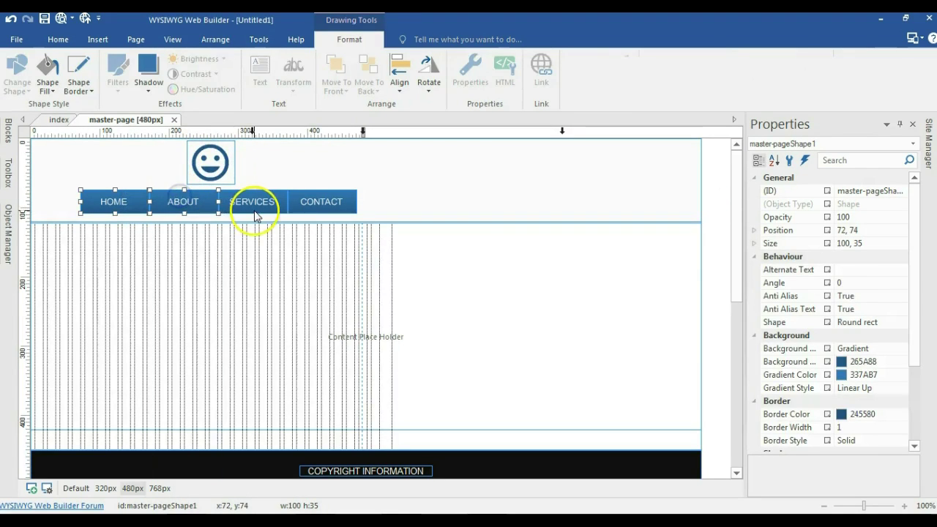
pyautogui.keyDown('shift'); pyautogui.click(255, 205); pyautogui.keyUp('shift')
pyautogui.keyDown('shift'); pyautogui.click(308, 199); pyautogui.keyUp('shift')
pyautogui.moveTo(308, 199); pyautogui.dragTo(295, 194)
# Try to center the logo icon horizontally in the page.
pyautogui.click(219, 162)
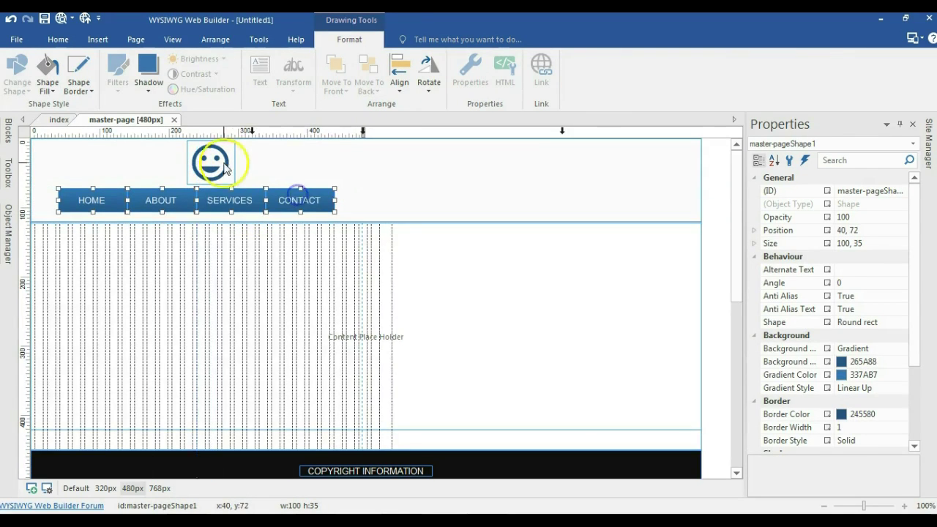
pyautogui.rightClick(219, 162)
pyautogui.moveTo(341, 347)
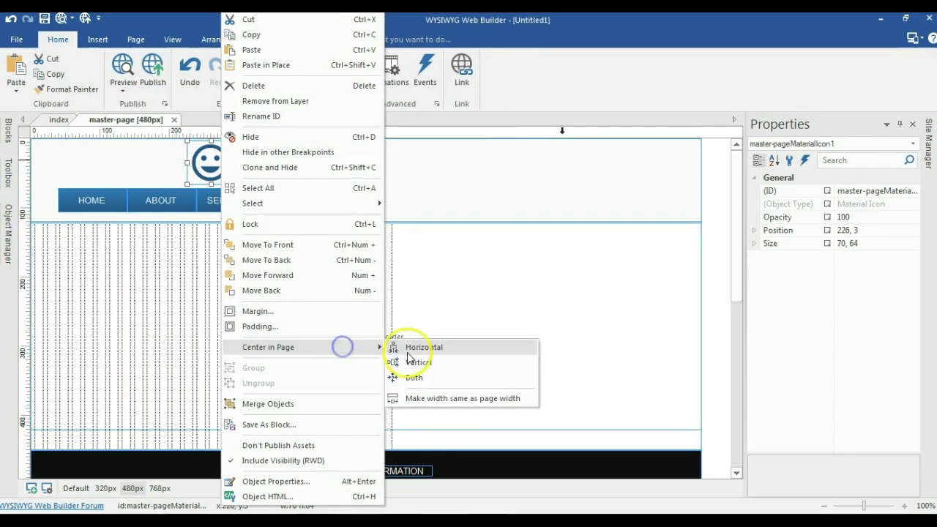
pyautogui.click(417, 345)
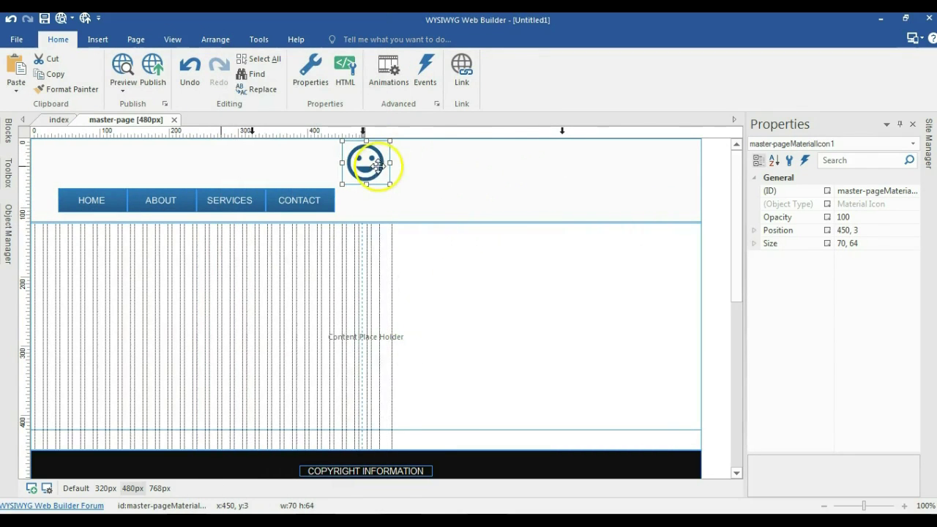
pyautogui.click(190, 70)
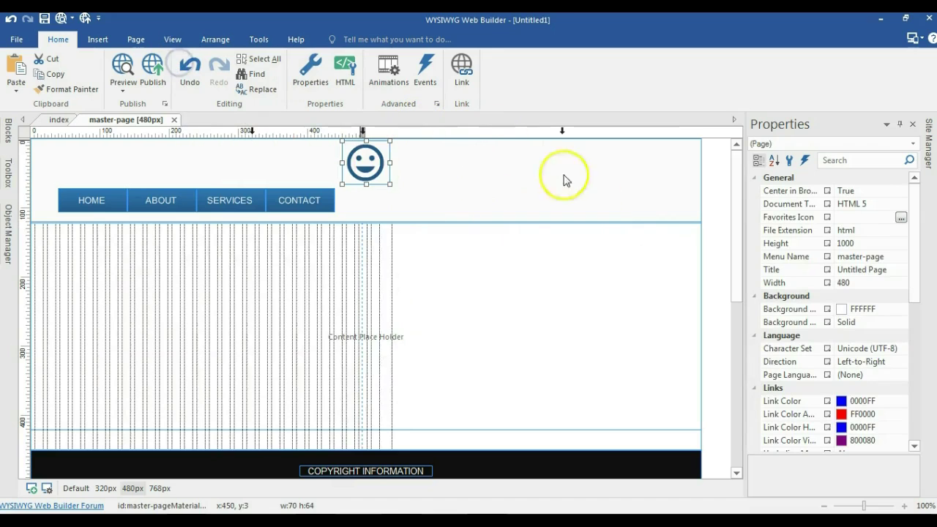
# Set the header layer's width to 480 and center the logo icon horizontally in the page.
pyautogui.click(615, 201)
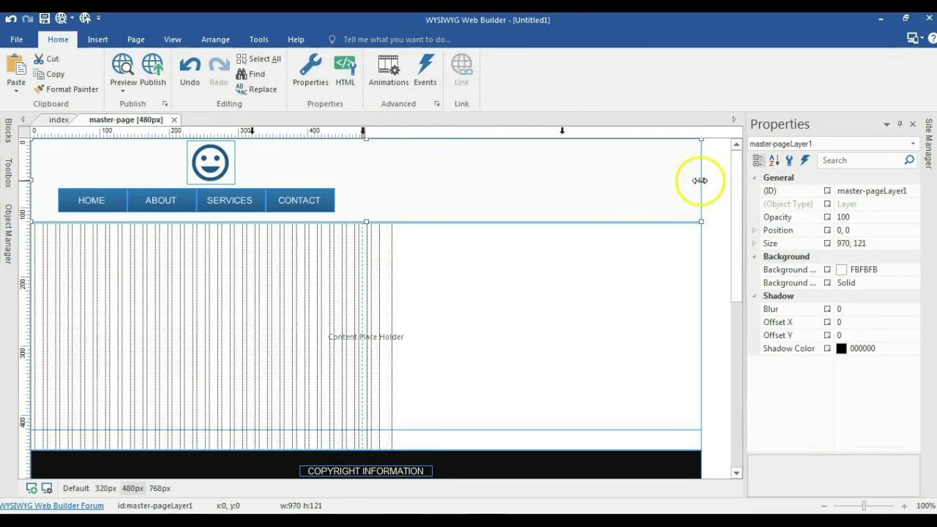
pyautogui.click(831, 246)
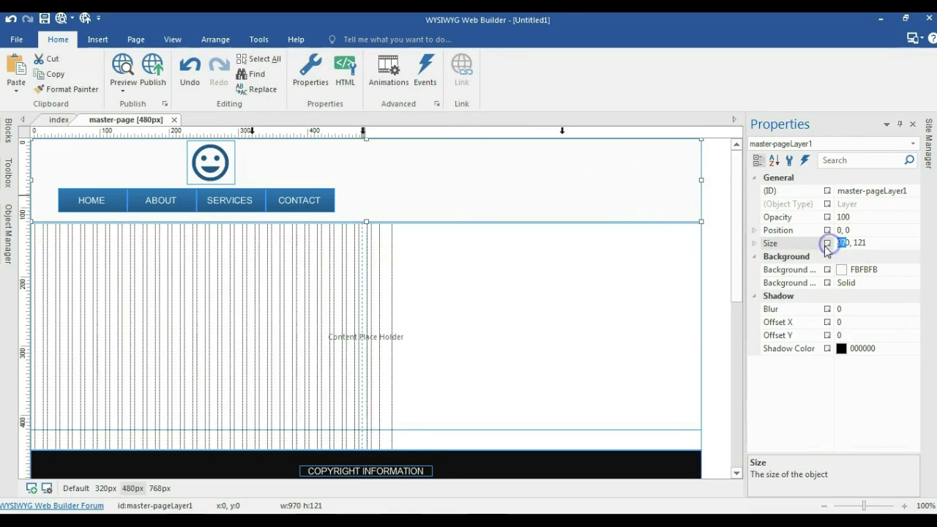
pyautogui.press('Return')
pyautogui.rightClick(221, 159)
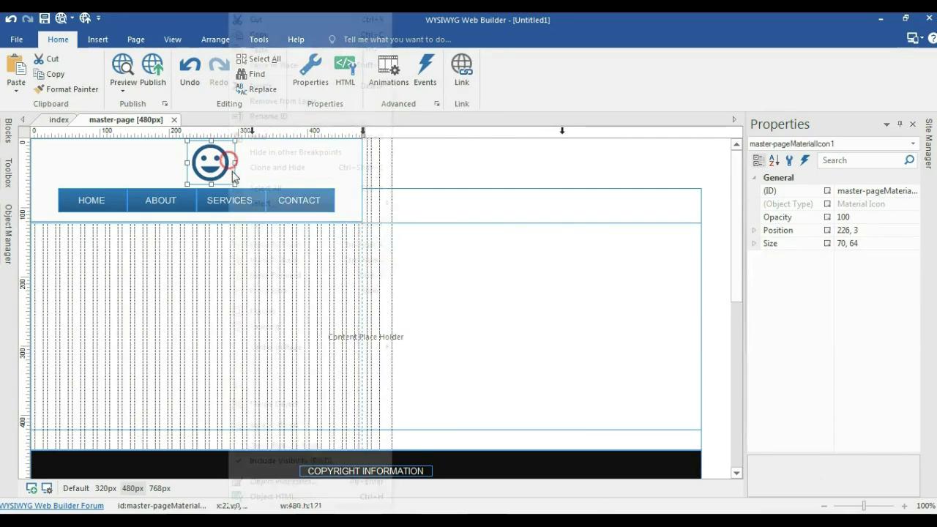
pyautogui.moveTo(360, 347)
pyautogui.click(429, 347)
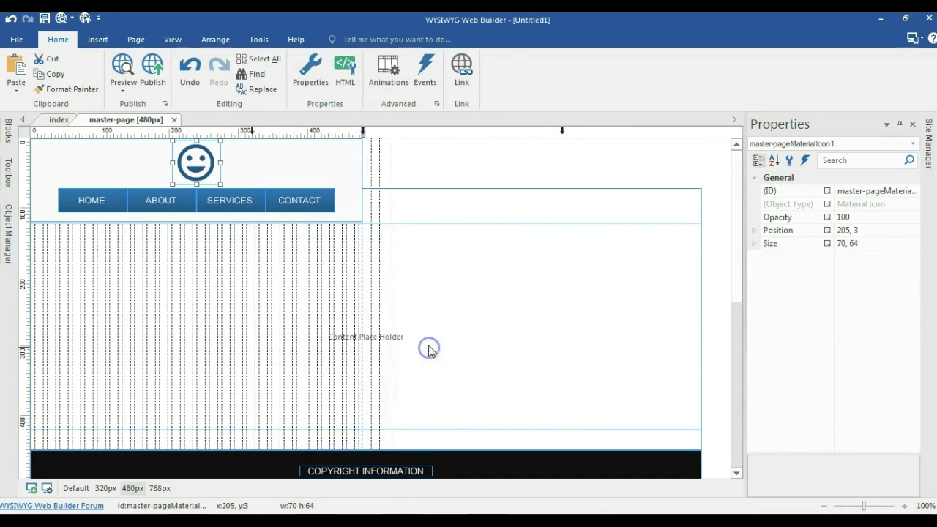
# Extend the transparent popup container layer upward to about y 11 with a height of 411, and narrow it to 950.
pyautogui.click(423, 146)
pyautogui.click(405, 242)
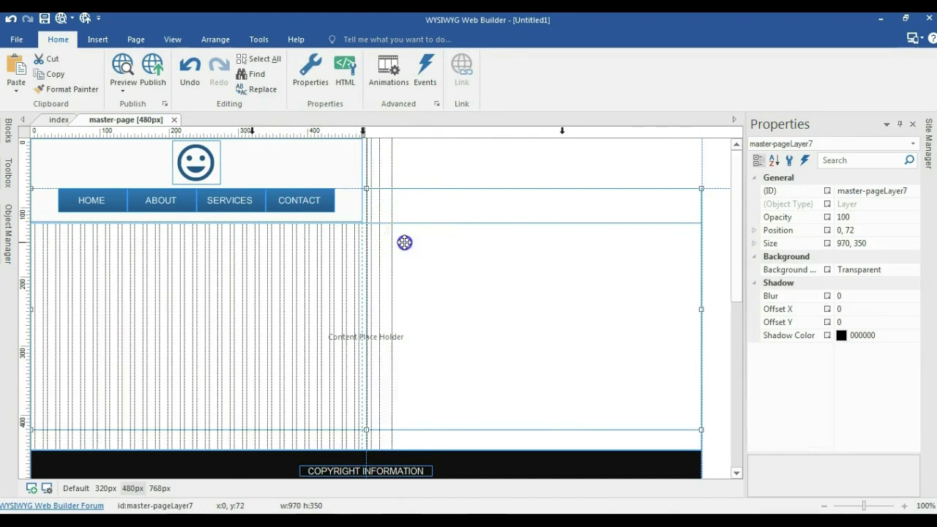
pyautogui.moveTo(367, 188); pyautogui.dragTo(359, 146)
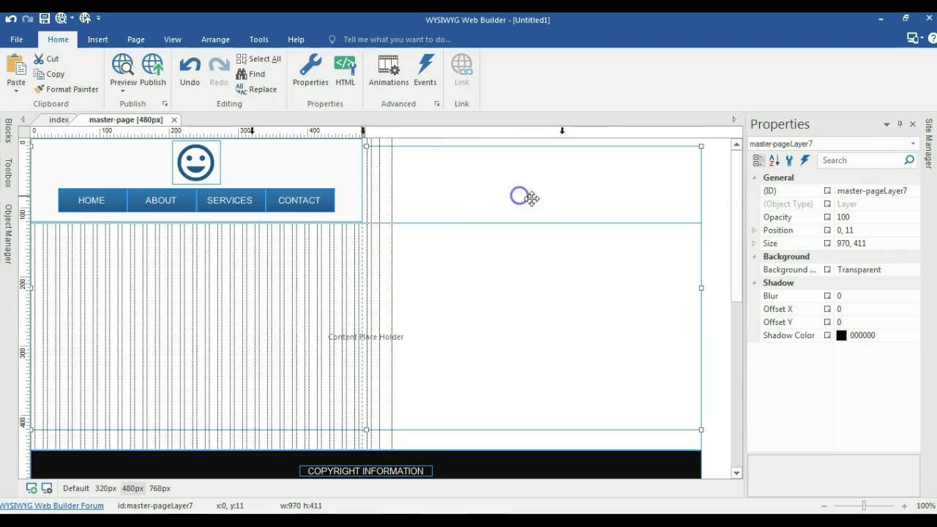
pyautogui.moveTo(700, 290)
pyautogui.mouseDown()
pyautogui.moveTo(618, 293)
pyautogui.moveTo(358, 241)
pyautogui.moveTo(687, 289)
pyautogui.mouseUp()
# Narrow the content placeholder to a width of 480 and nudge it down to y 124.
pyautogui.click(698, 291)
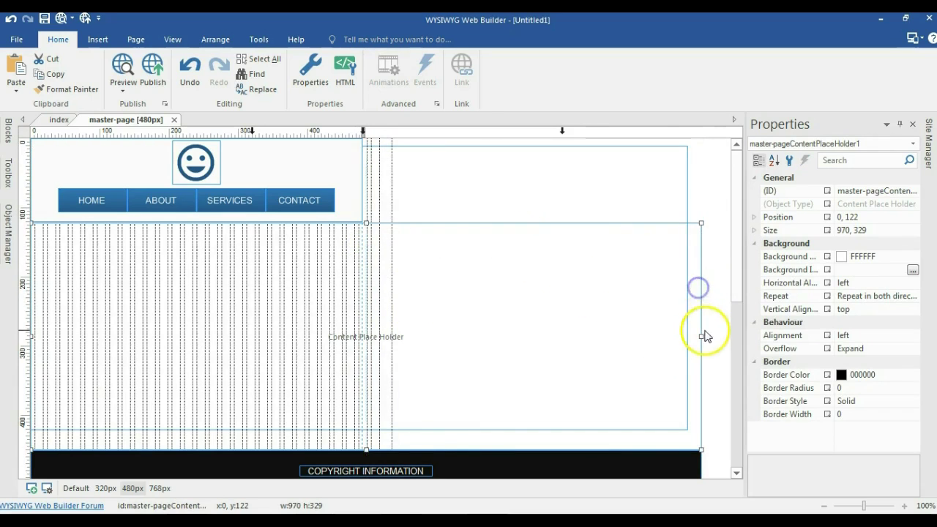
pyautogui.moveTo(702, 336); pyautogui.dragTo(361, 238)
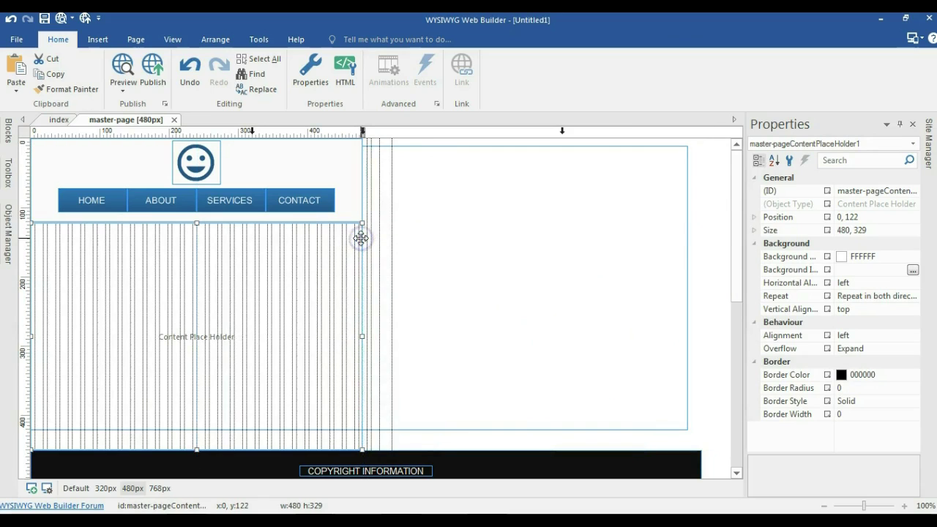
pyautogui.press('Down')
pyautogui.press('Down')
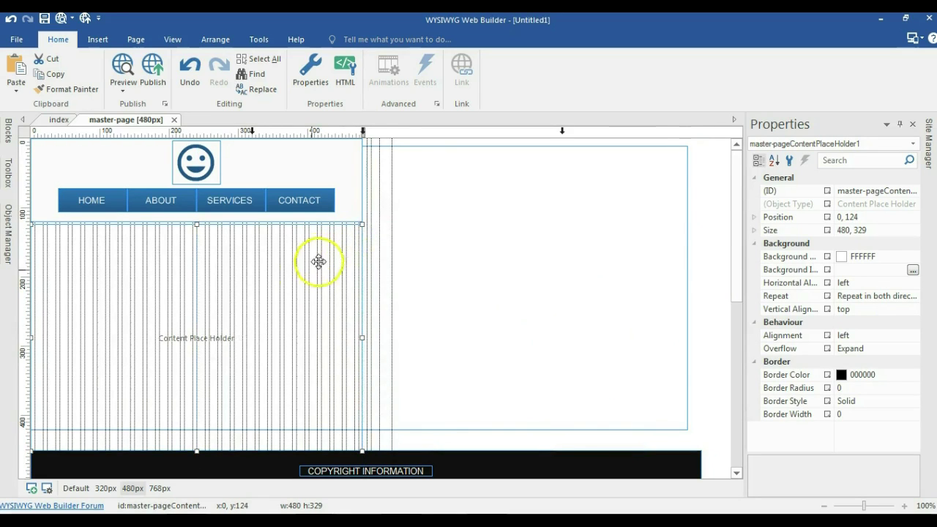
# Move the transparent popup container layer close to the page's upper edge and the content placeholder to 0, 121, directly below the header.
pyautogui.moveTo(273, 397); pyautogui.dragTo(271, 397)
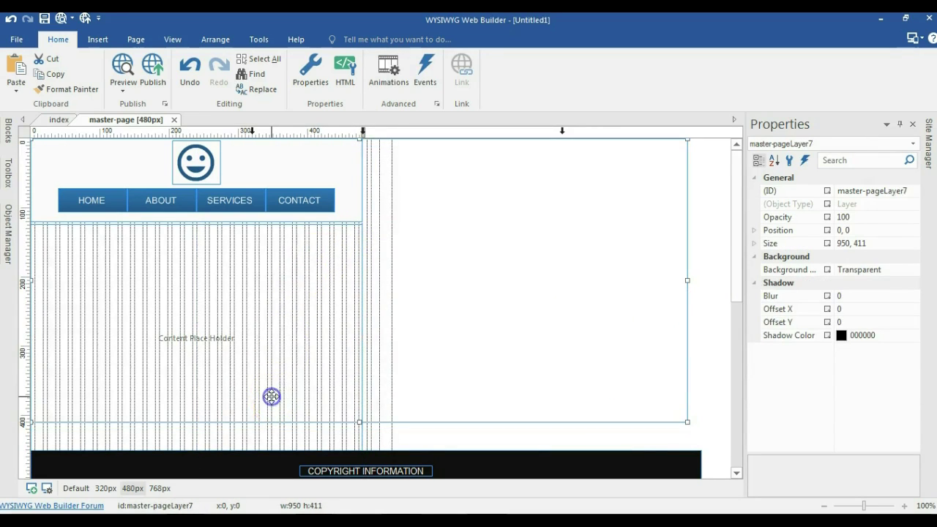
pyautogui.moveTo(382, 328); pyautogui.dragTo(352, 438)
pyautogui.click(352, 440)
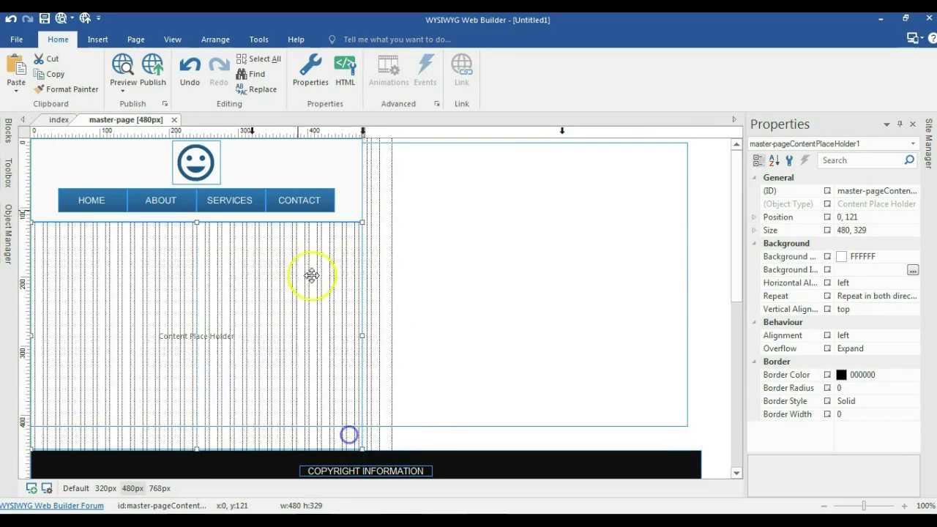
# Place the footer layer at 0, 450 against the placeholder and move its copyright text inside the page to about 194, 472.
pyautogui.scroll(-3, 286, 272)
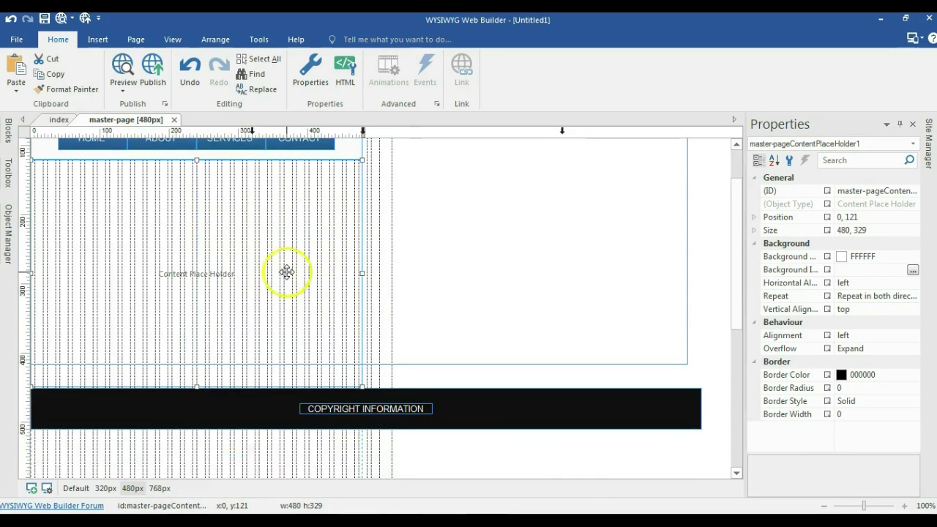
pyautogui.click(518, 415)
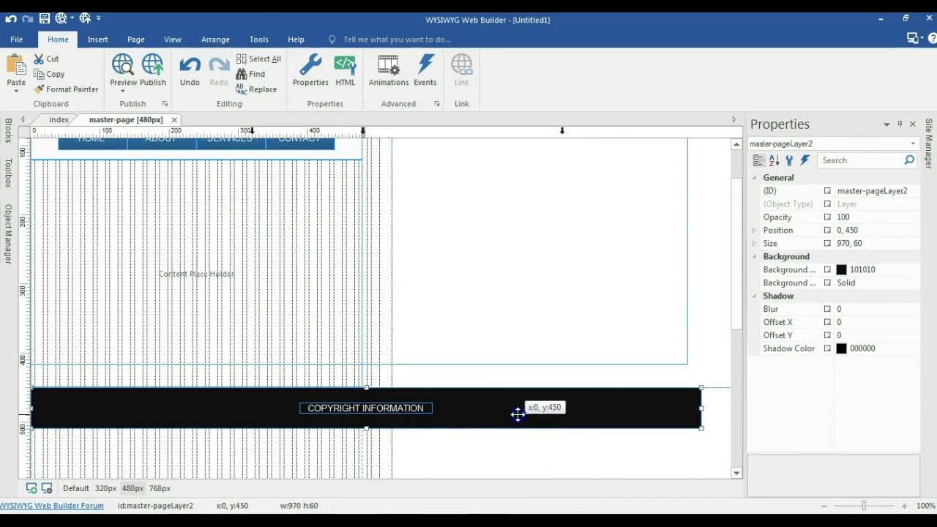
pyautogui.rightClick(428, 409)
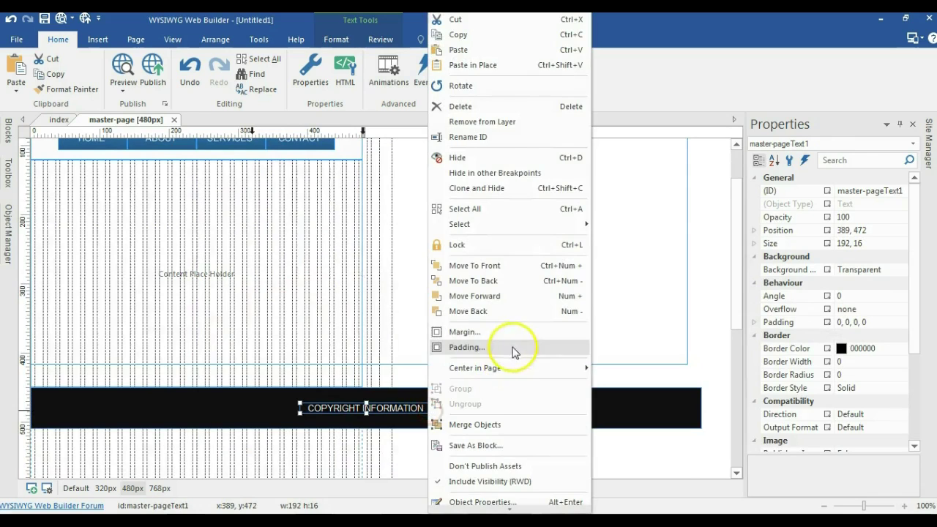
pyautogui.moveTo(535, 368)
pyautogui.click(401, 448)
pyautogui.moveTo(415, 404); pyautogui.dragTo(281, 403)
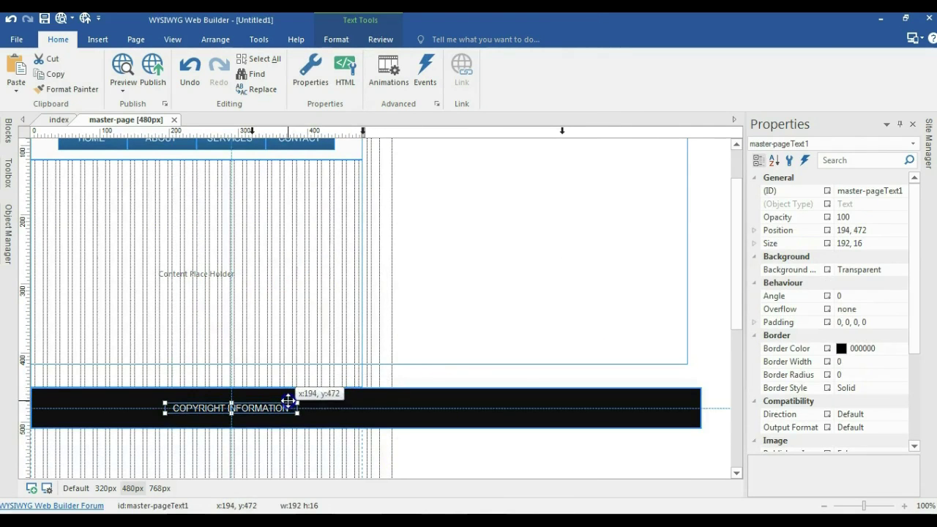
# Narrow the footer layer to the 480 px page width and center its copyright text horizontally in the page.
pyautogui.click(387, 404)
pyautogui.moveTo(702, 408); pyautogui.dragTo(363, 383)
pyautogui.click(385, 402)
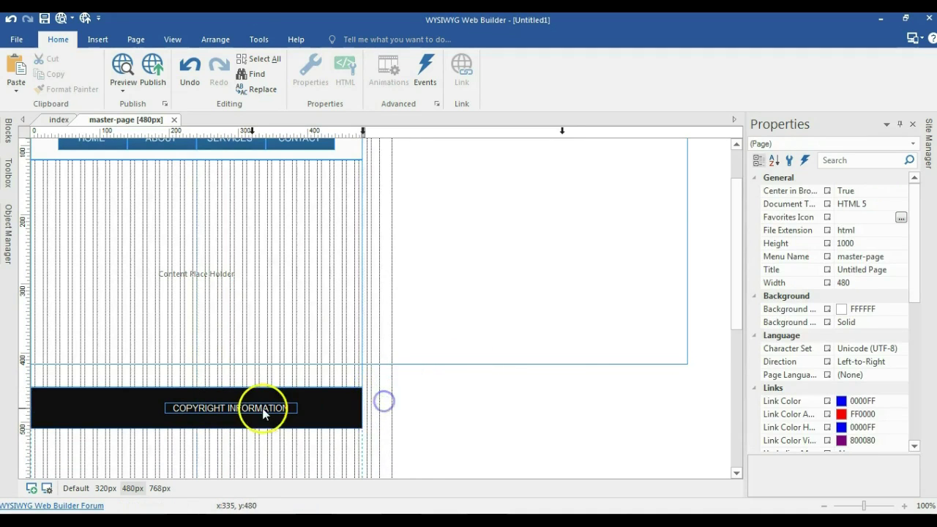
pyautogui.click(259, 407)
pyautogui.rightClick(269, 407)
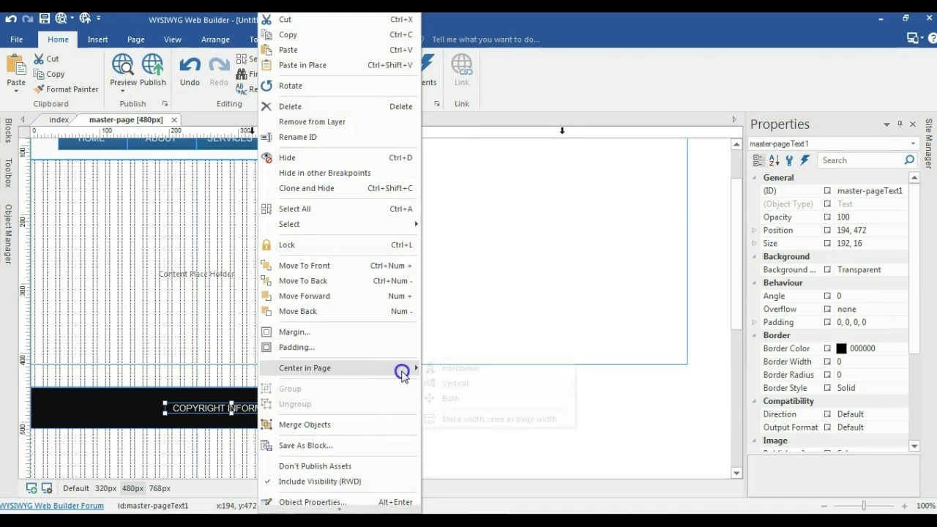
pyautogui.click(424, 368)
pyautogui.click(450, 412)
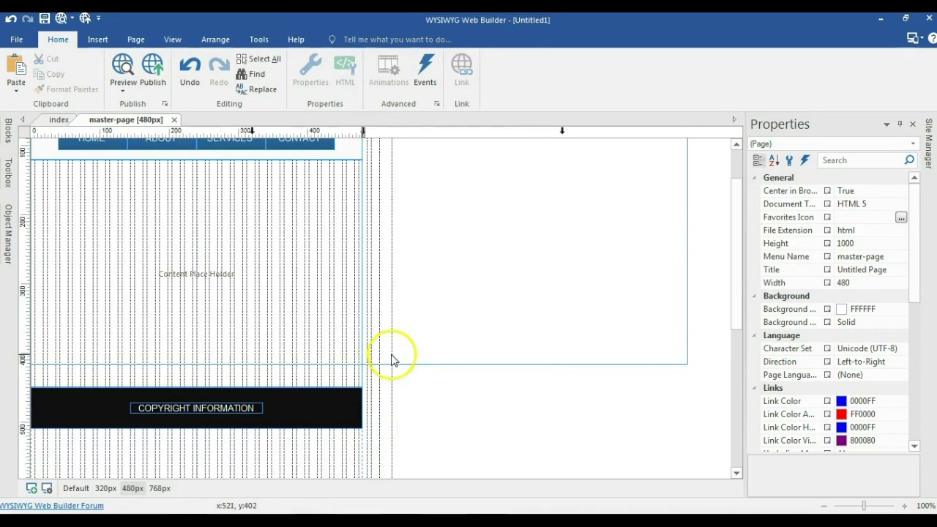
# Show the home layer and move it inside the page, below the header, to about 25, 135.
pyautogui.scroll(1, 373, 351)
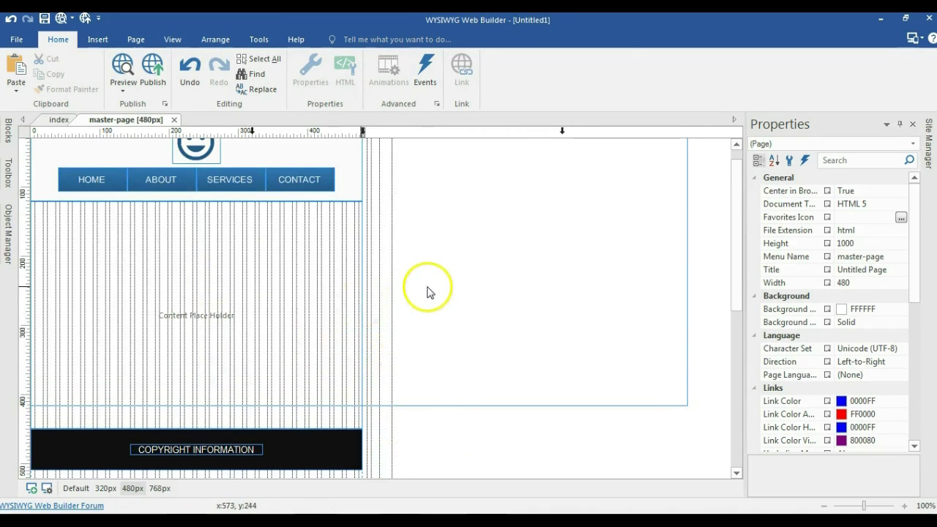
pyautogui.moveTo(9, 235)
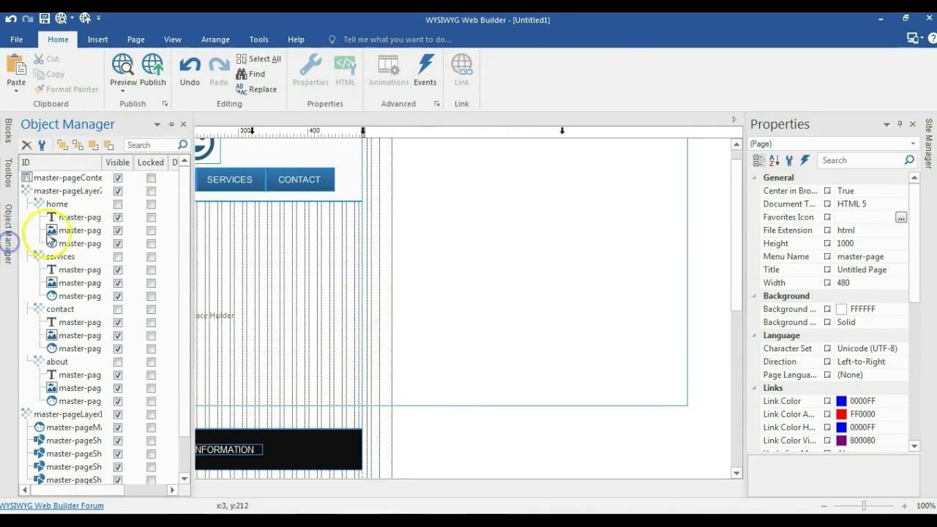
pyautogui.click(118, 204)
pyautogui.click(475, 427)
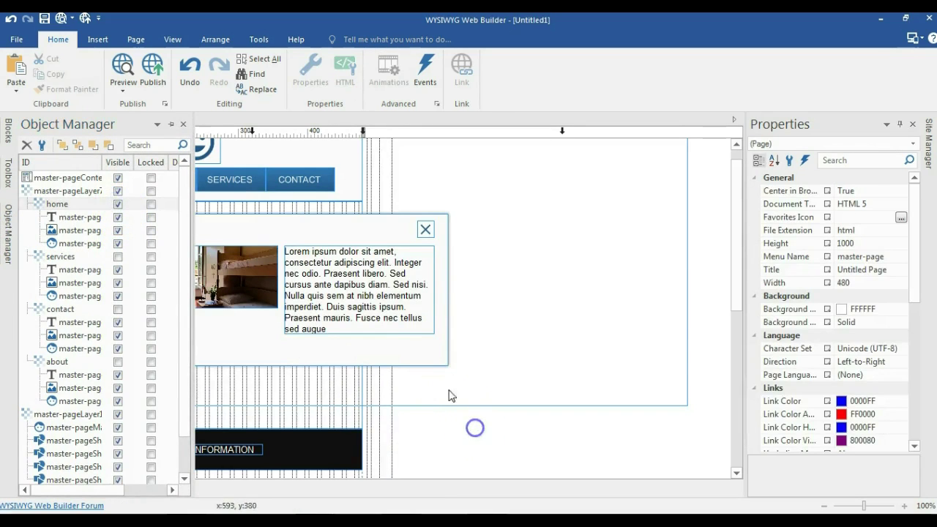
pyautogui.moveTo(433, 342); pyautogui.dragTo(341, 340)
pyautogui.click(345, 293)
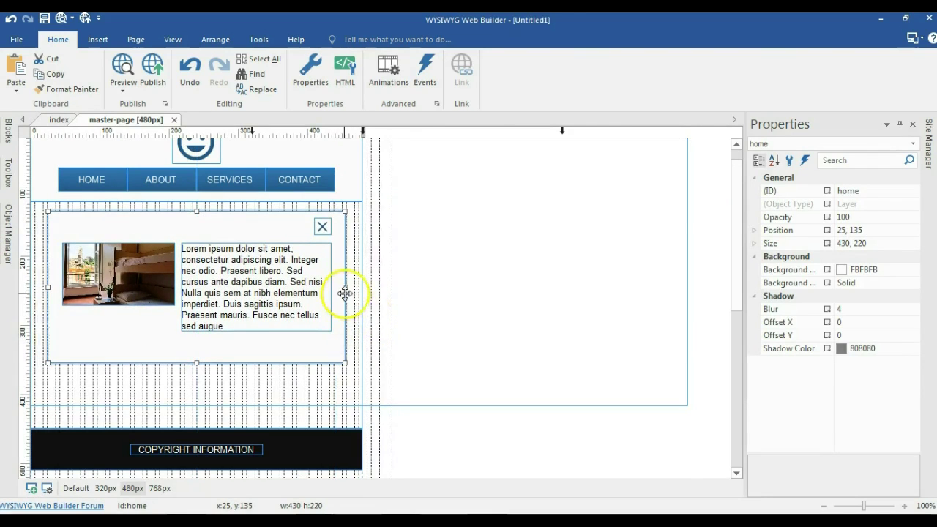
# Select the home layer and copy its position value.
pyautogui.click(12, 227)
pyautogui.click(718, 347)
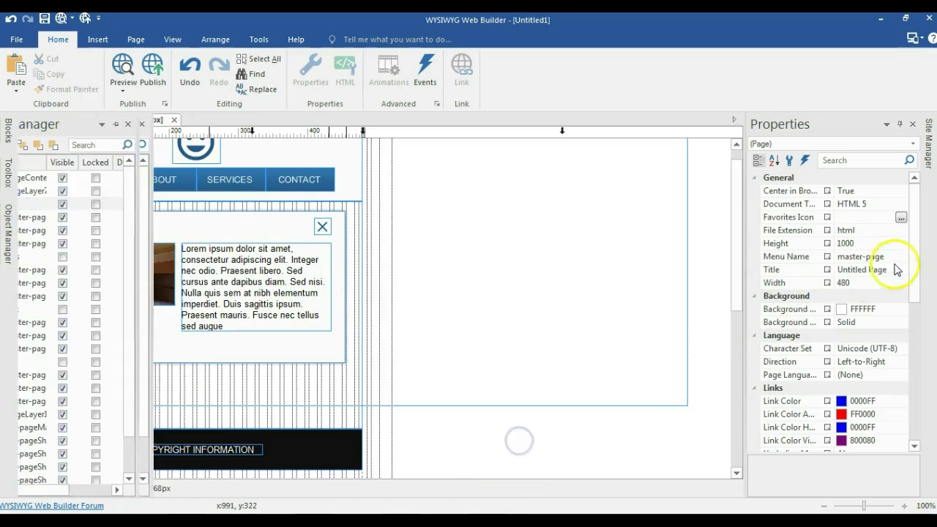
pyautogui.click(272, 235)
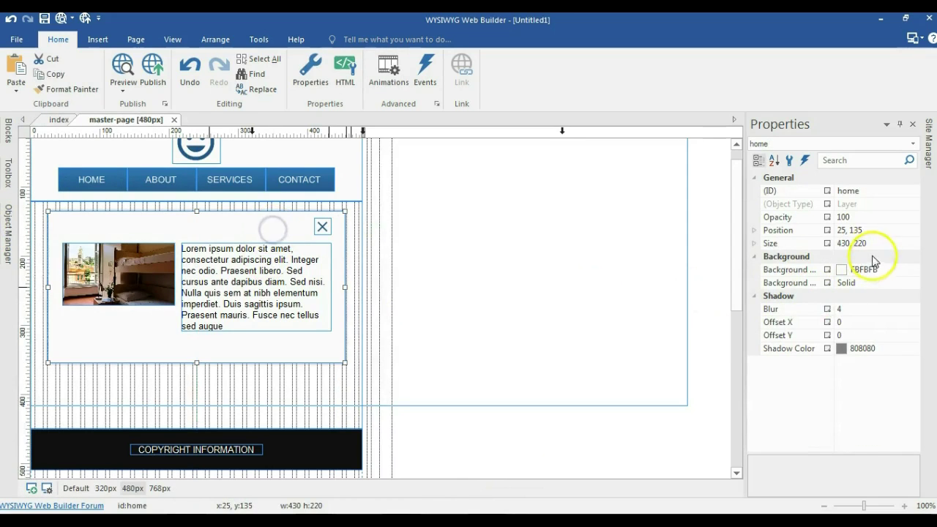
pyautogui.click(770, 233)
pyautogui.hotkey('ctrl', 'c')
pyautogui.click(254, 346)
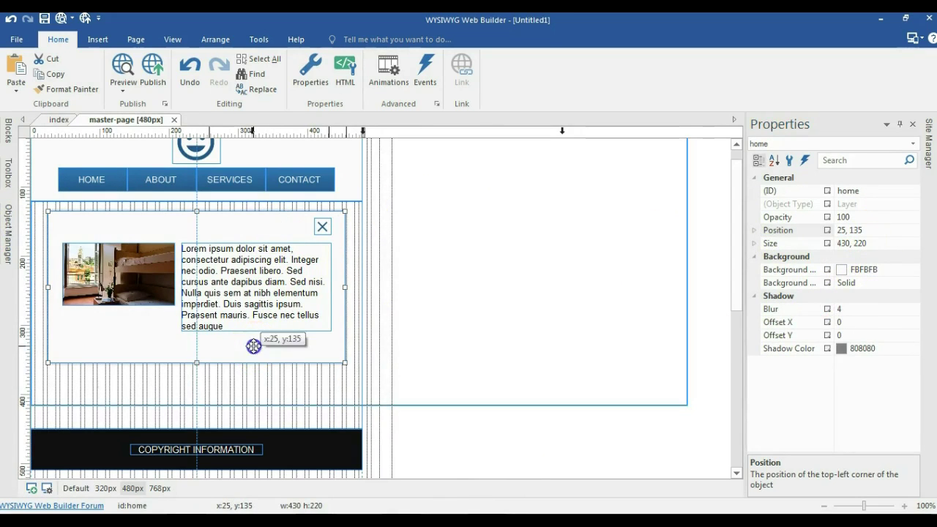
# Hide the home layer, show the services layer and set its position to 25, 135.
pyautogui.click(9, 216)
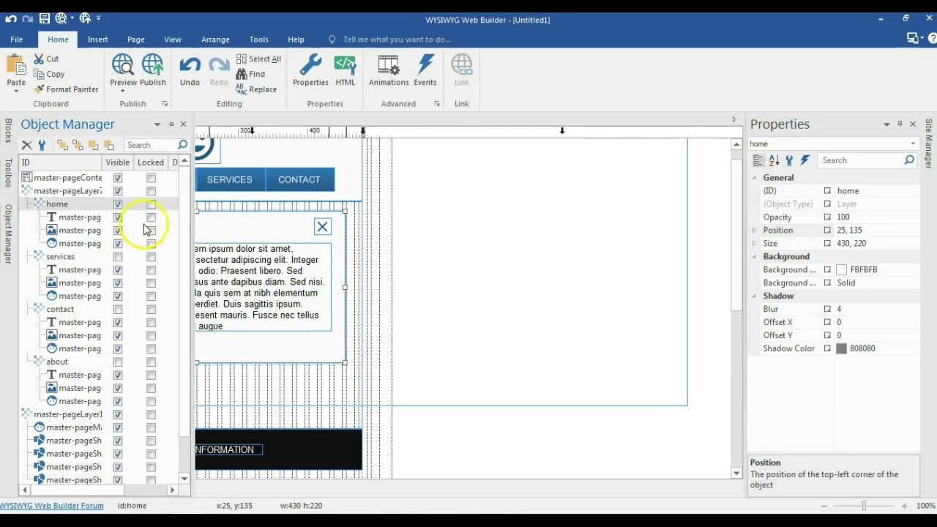
pyautogui.click(118, 205)
pyautogui.click(117, 257)
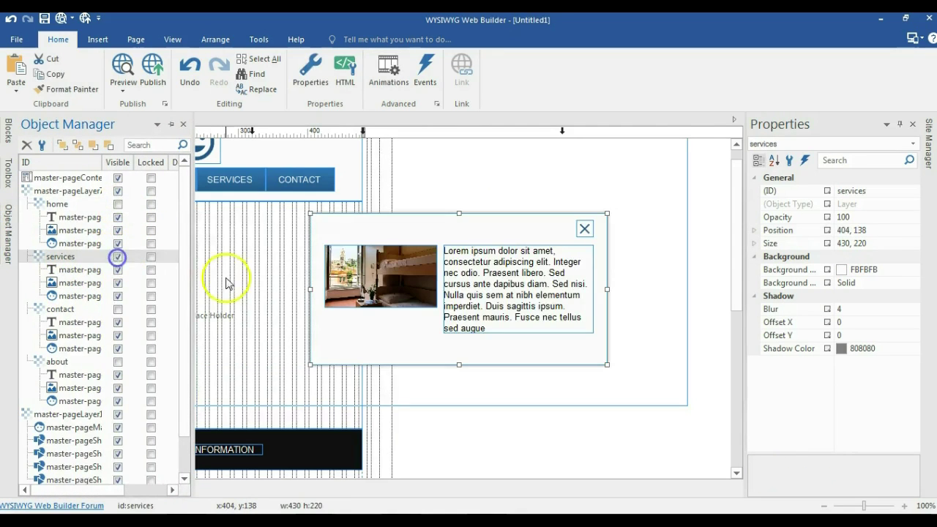
pyautogui.moveTo(308, 241); pyautogui.dragTo(308, 241)
pyautogui.click(863, 230)
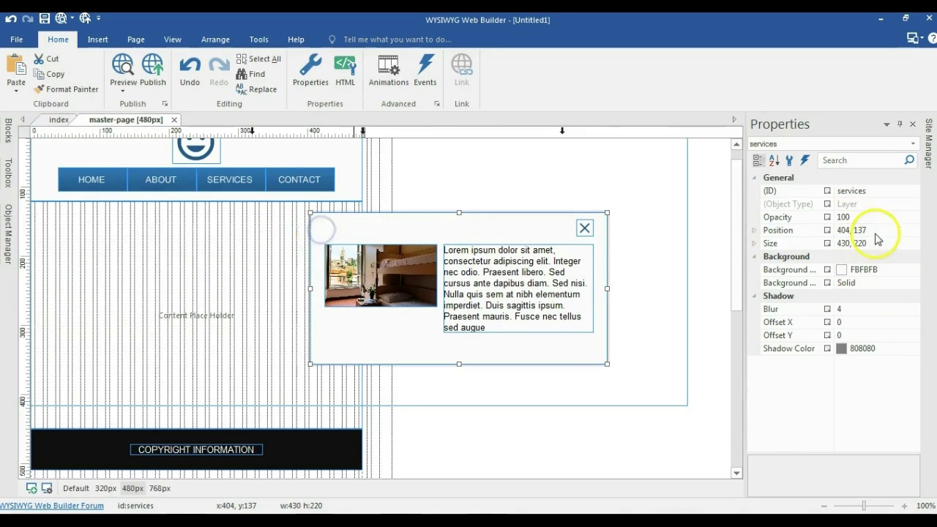
pyautogui.write('25, 135')
pyautogui.click(680, 230)
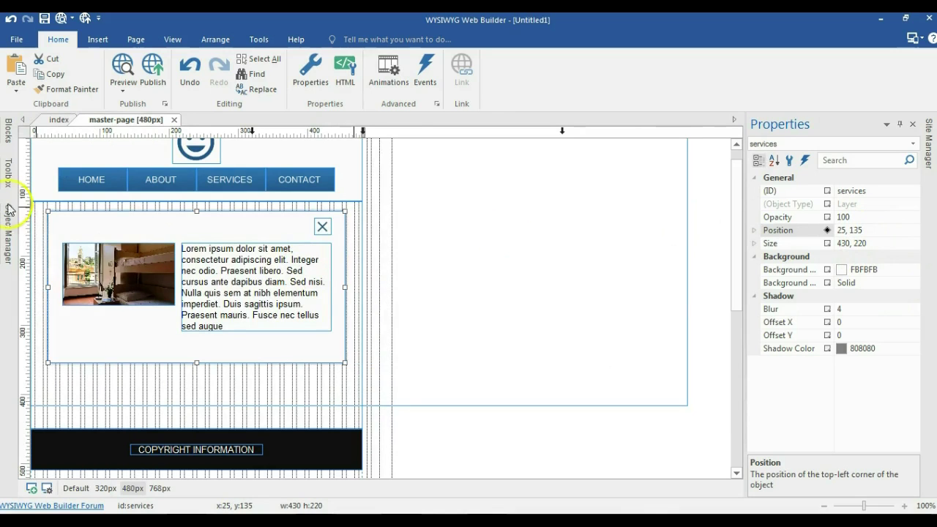
# Hide the services layer, show the contact layer and paste the position 25, 135 into it.
pyautogui.click(9, 210)
pyautogui.click(119, 257)
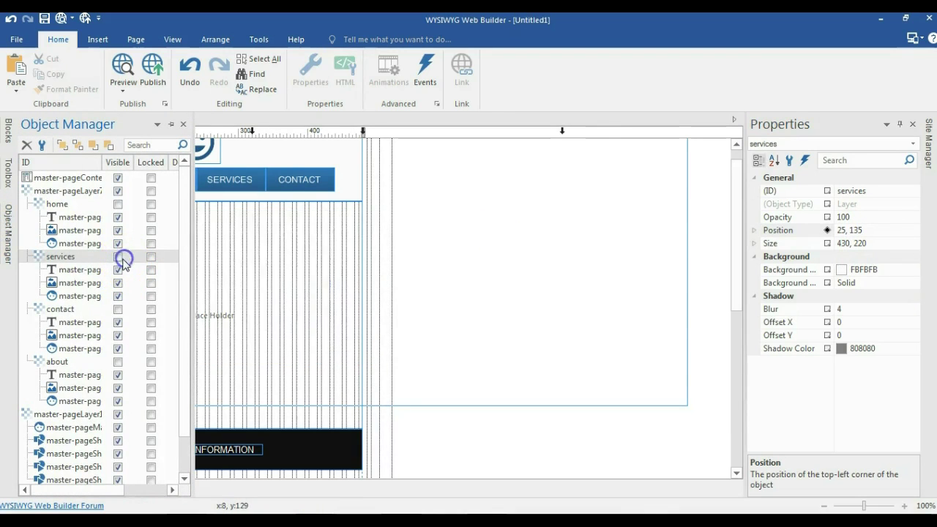
pyautogui.click(118, 309)
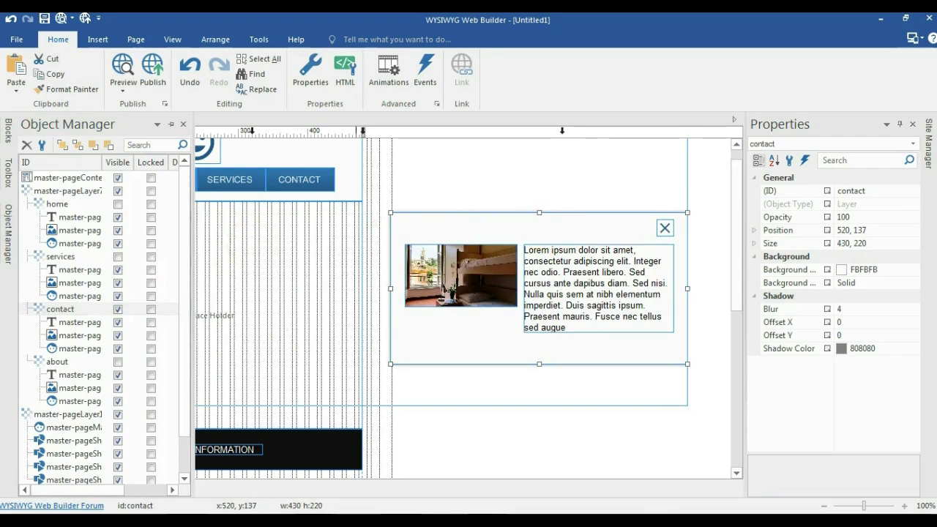
pyautogui.click(871, 230)
pyautogui.hotkey('ctrl', 'v')
pyautogui.press('Return')
pyautogui.click(77, 243)
# Hide the contact layer, show the about layer and set its position to 25, 135.
pyautogui.moveTo(8, 234)
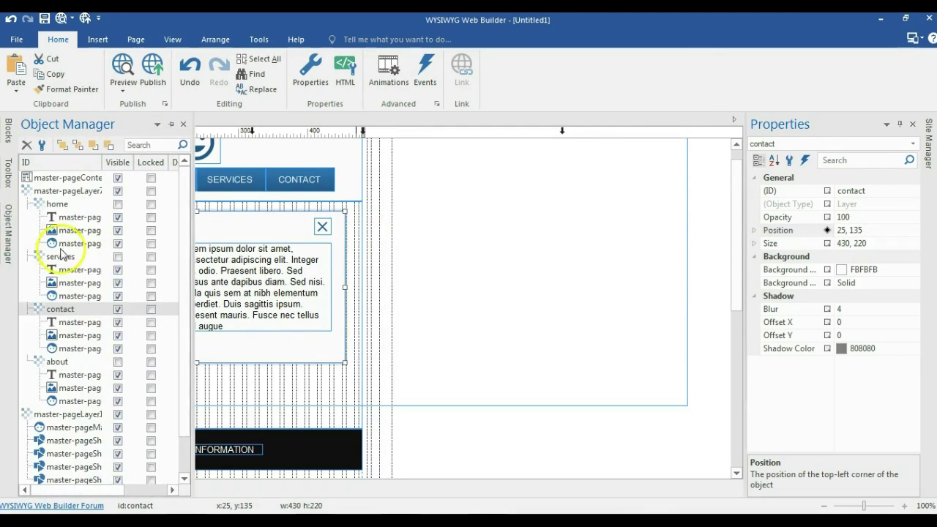
pyautogui.click(117, 309)
pyautogui.click(118, 361)
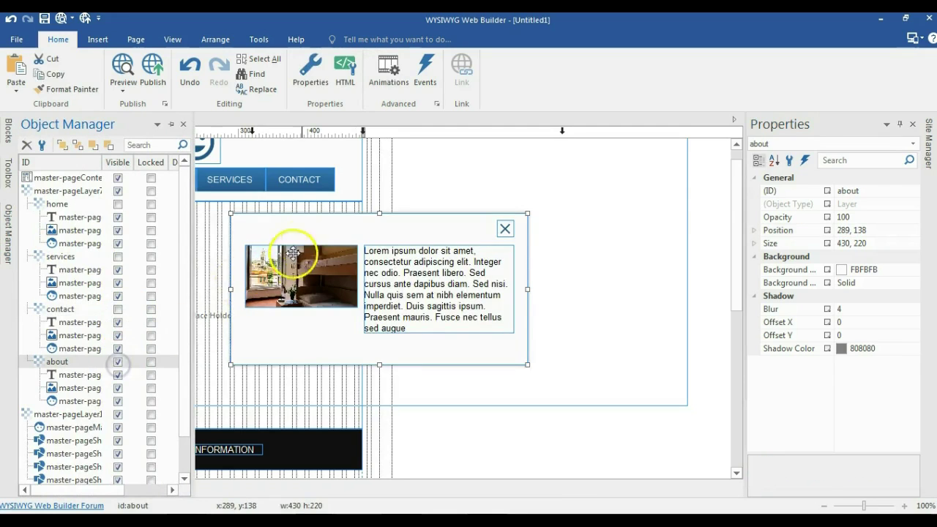
pyautogui.click(874, 231)
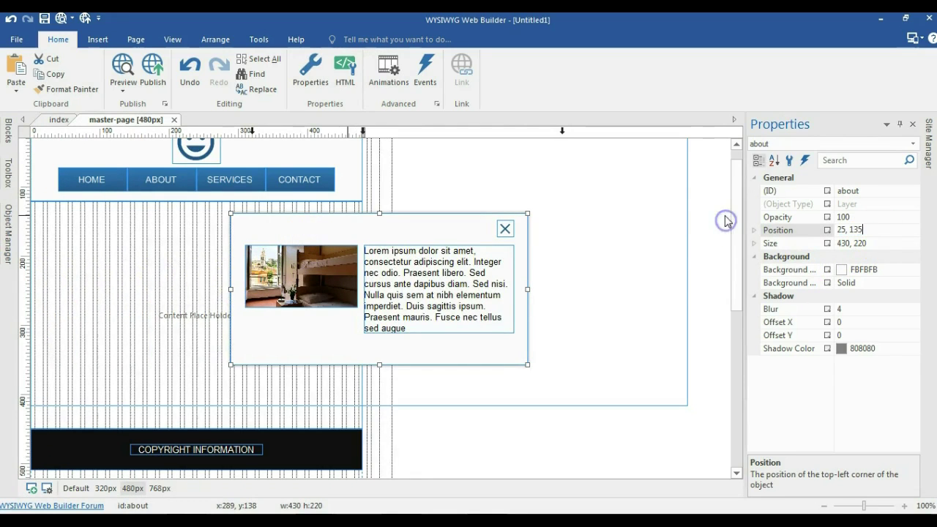
pyautogui.click(649, 230)
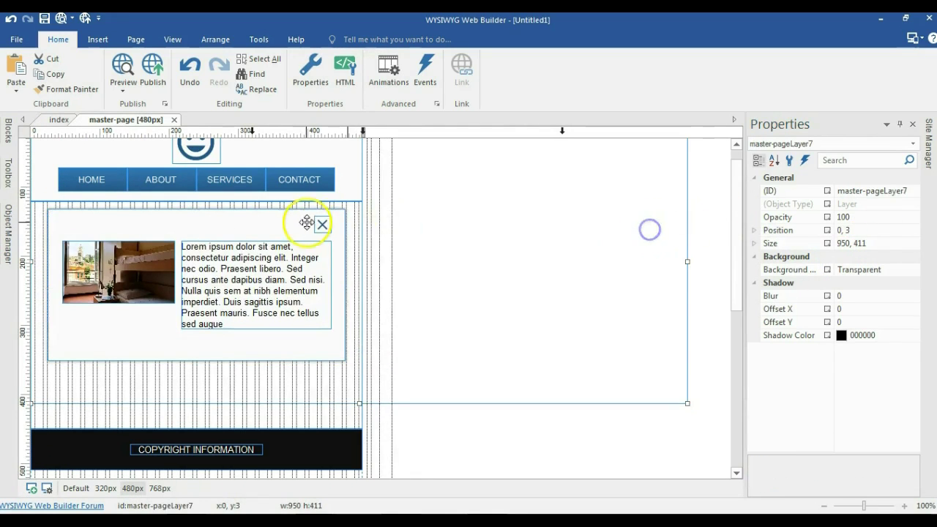
# Undo the accidental shift of the large container layer, then hide the about layer.
pyautogui.click(187, 71)
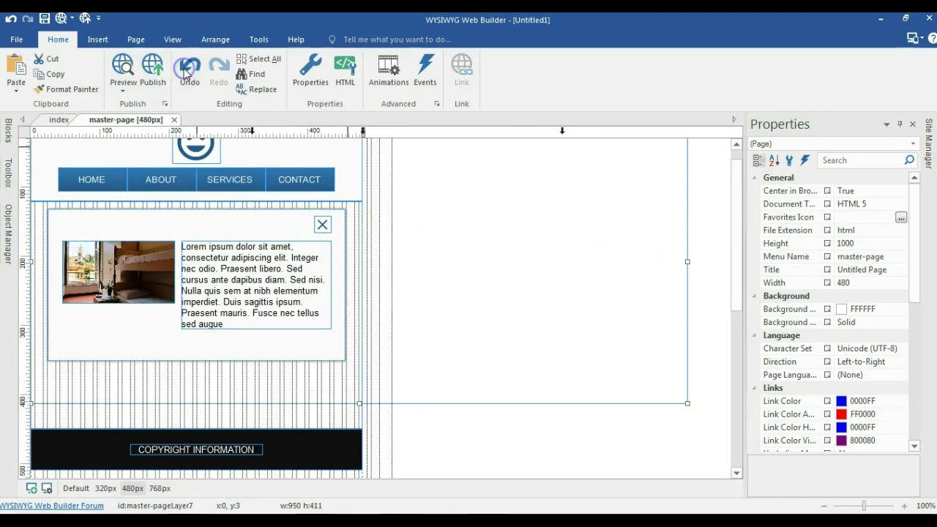
pyautogui.hotkey('ctrl', 'z')
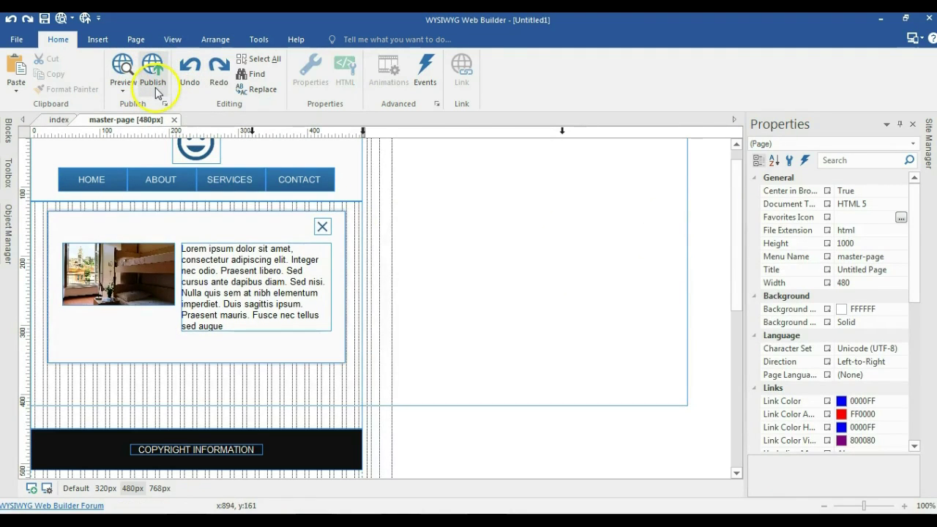
pyautogui.click(79, 227)
pyautogui.click(8, 243)
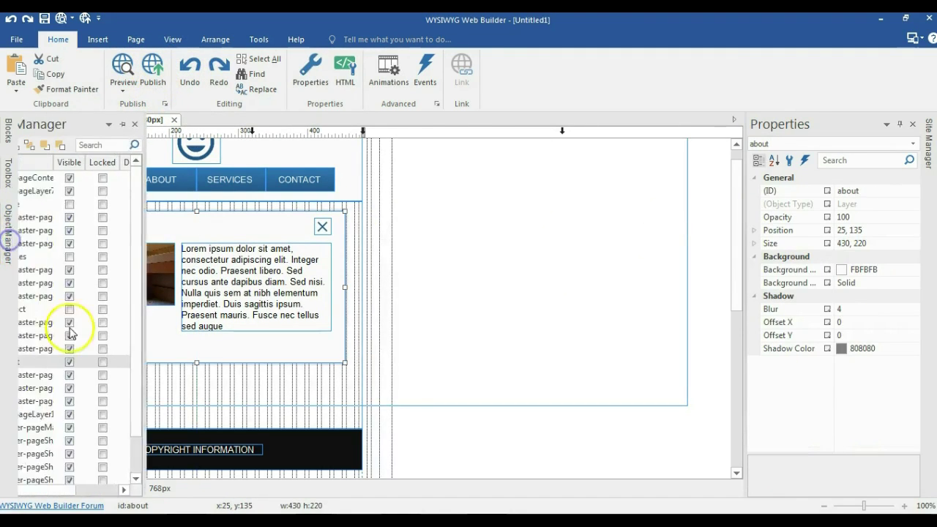
pyautogui.click(116, 362)
# Narrow the transparent container layer to the 480 px page width.
pyautogui.click(502, 360)
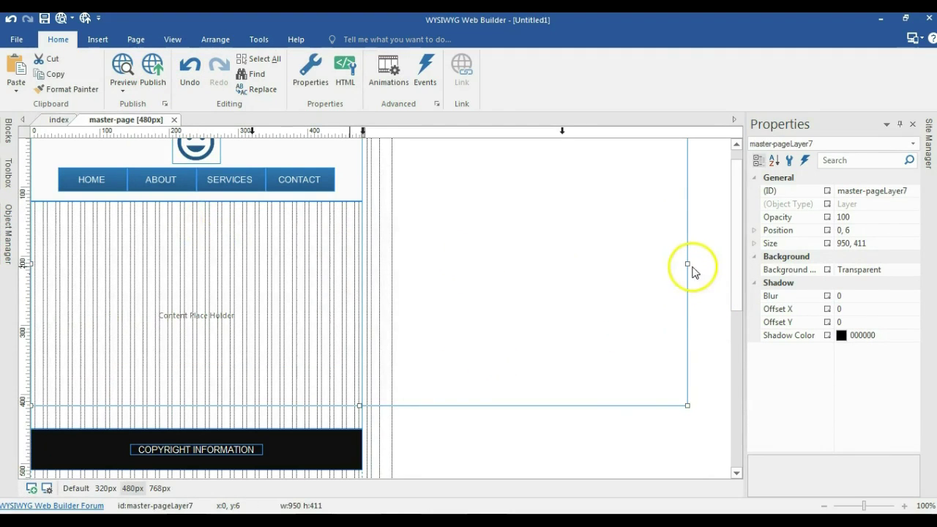
pyautogui.moveTo(688, 263); pyautogui.dragTo(364, 223)
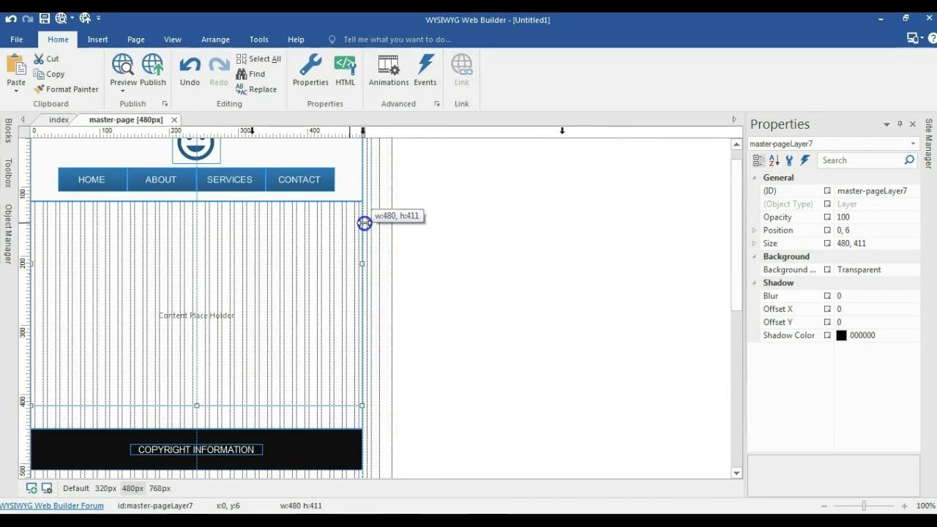
pyautogui.click(437, 230)
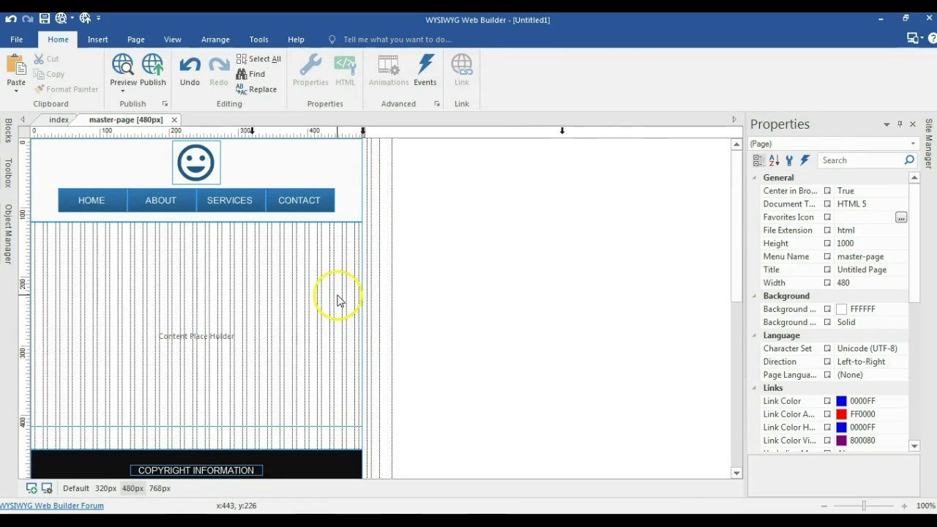
# In the master page's 320 px breakpoint, enlarge the header layer's height to about 124 px and move the logo icon to about 183, 10.
pyautogui.click(252, 133)
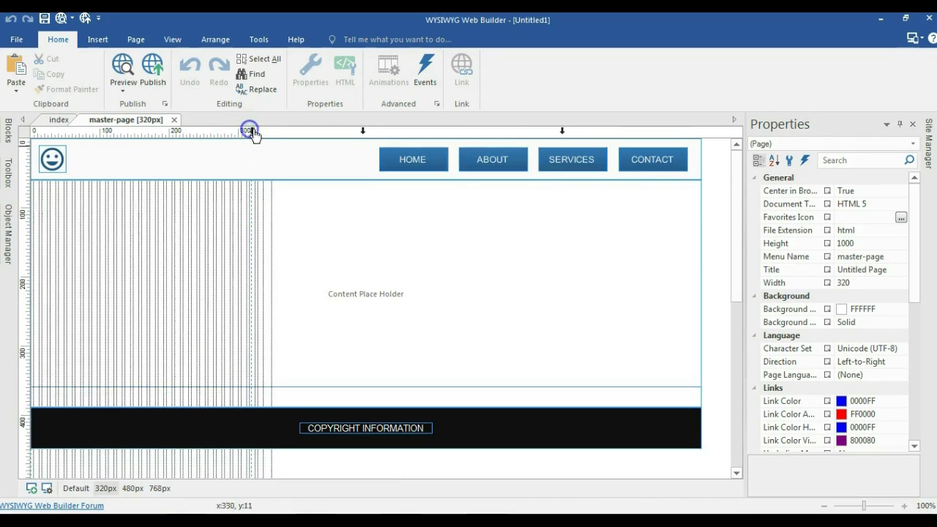
pyautogui.click(257, 174)
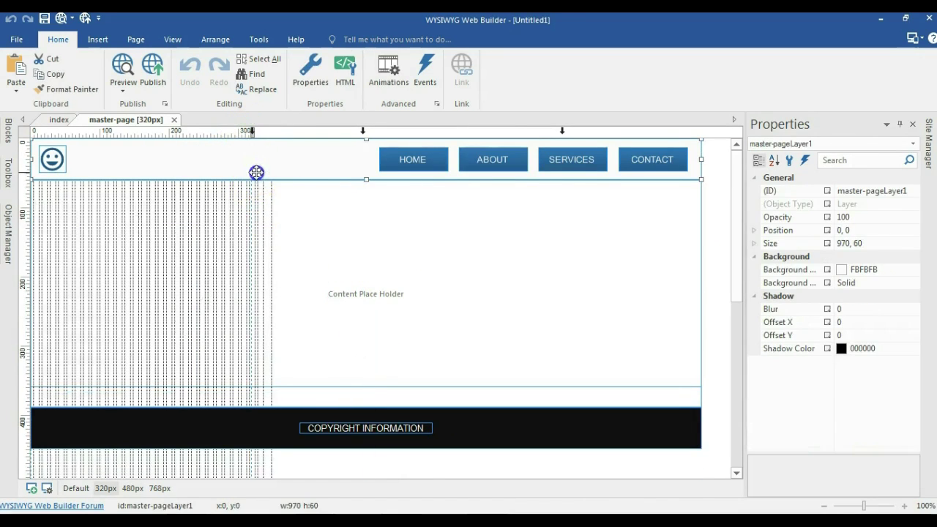
pyautogui.moveTo(366, 179); pyautogui.dragTo(366, 223)
pyautogui.moveTo(61, 156); pyautogui.dragTo(179, 159)
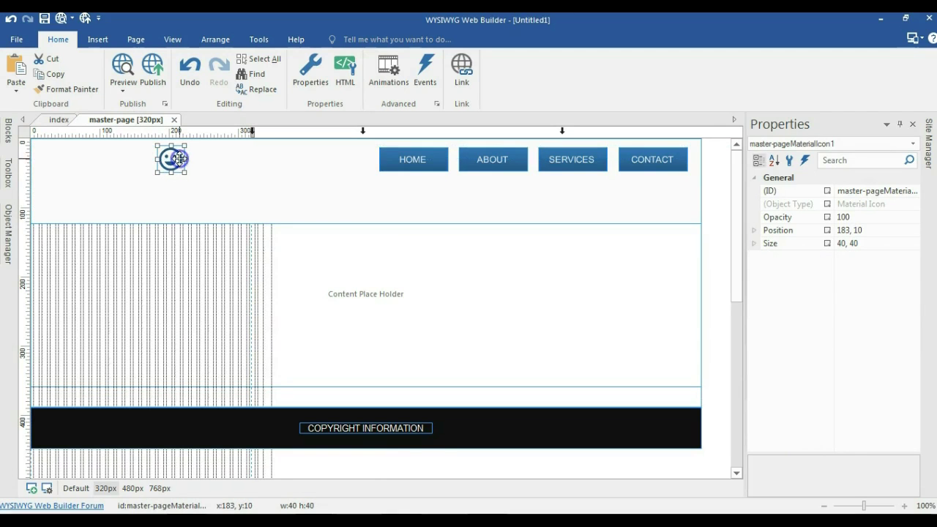
# Set the size of the HOME and ABOUT buttons to 85, 30.
pyautogui.click(401, 172)
pyautogui.moveTo(448, 160); pyautogui.dragTo(438, 159)
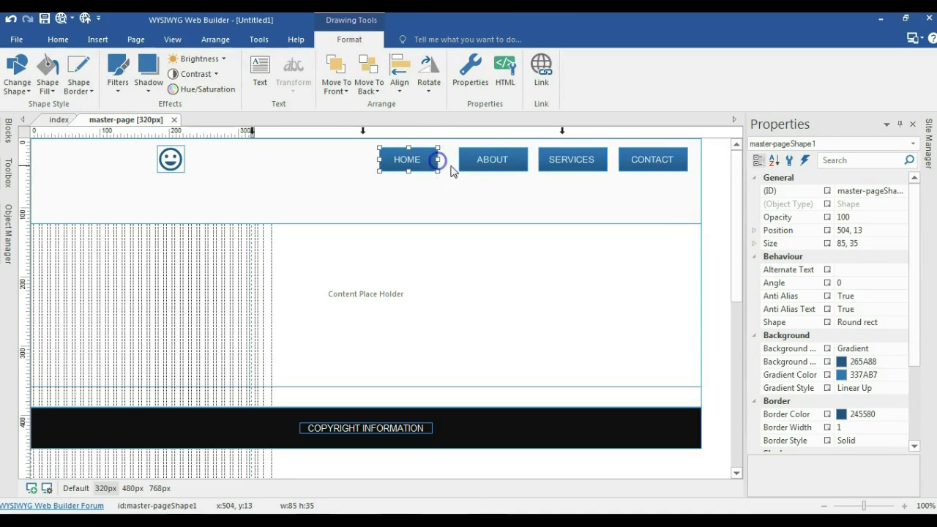
pyautogui.click(856, 245)
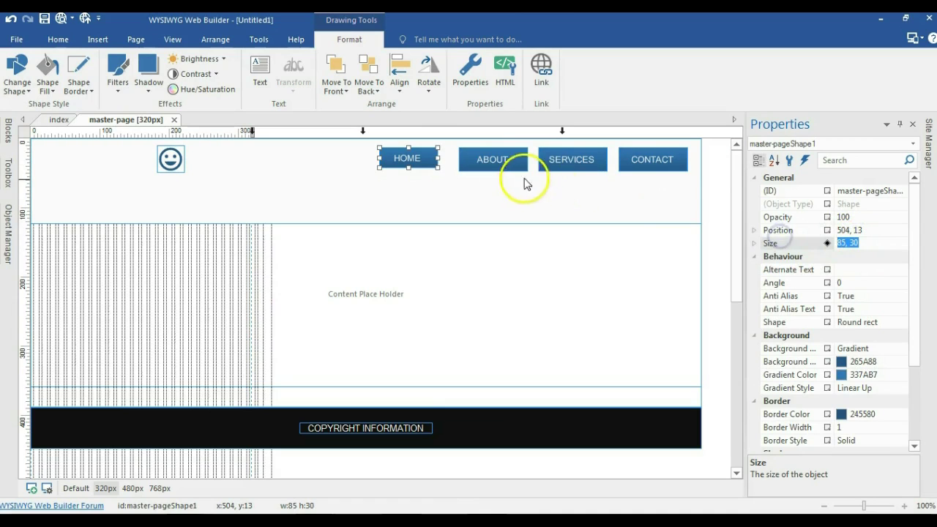
pyautogui.click(485, 159)
pyautogui.click(776, 237)
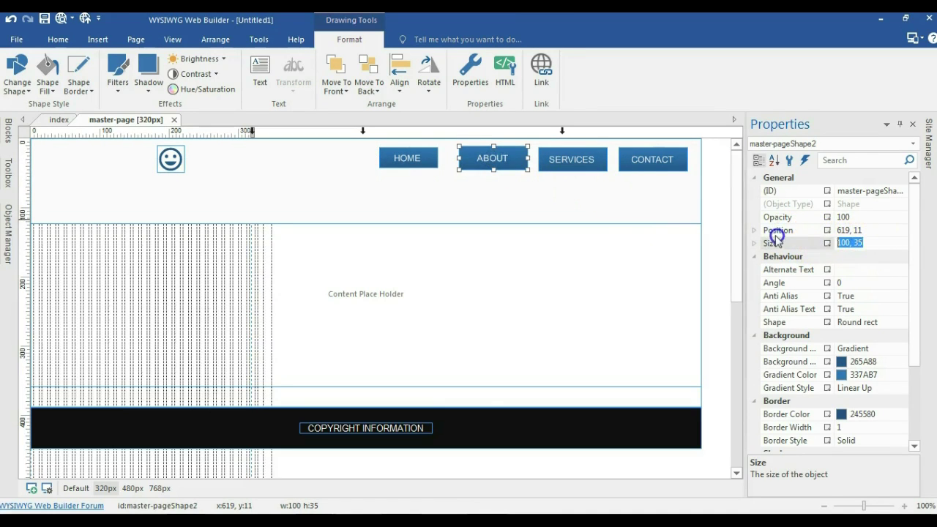
pyautogui.write('85, 30')
pyautogui.press('Return')
# Set the size of the SERVICES and CONTACT buttons to 85, 30.
pyautogui.click(561, 158)
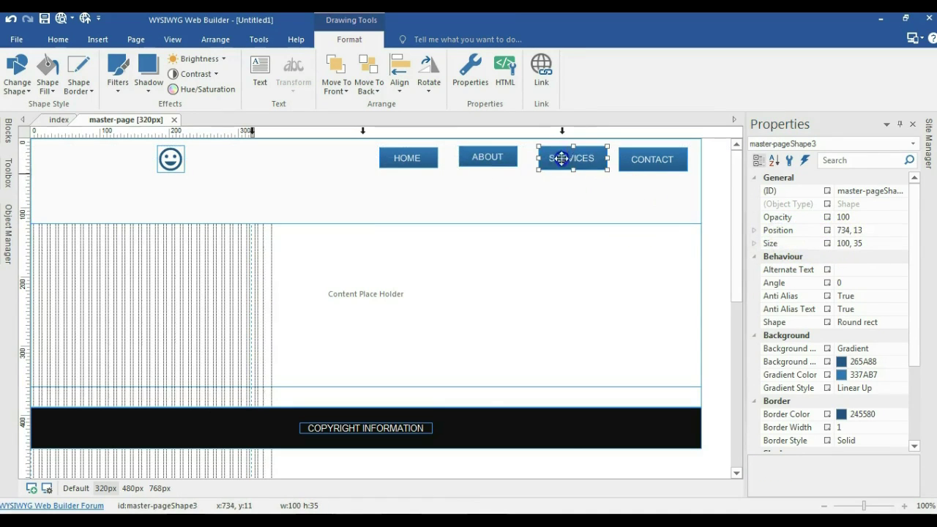
pyautogui.click(853, 244)
pyautogui.press('Return')
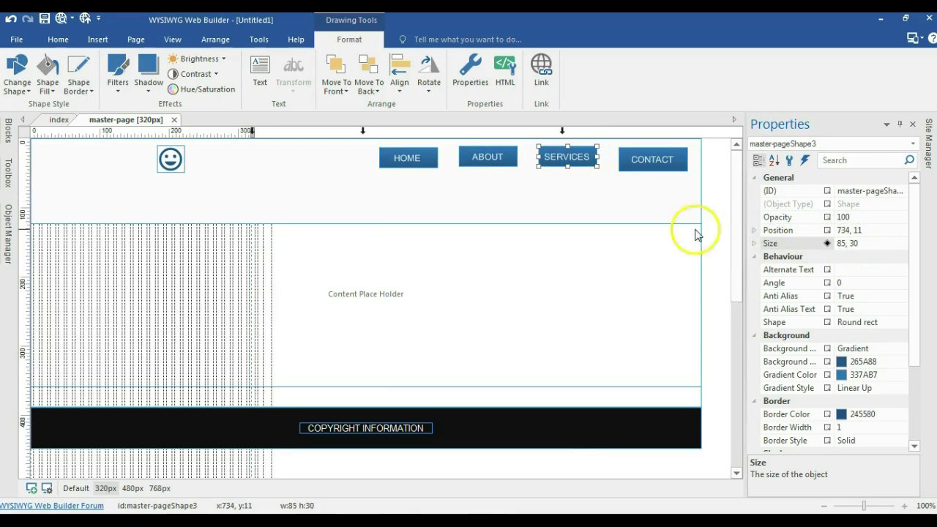
pyautogui.click(624, 162)
pyautogui.click(852, 242)
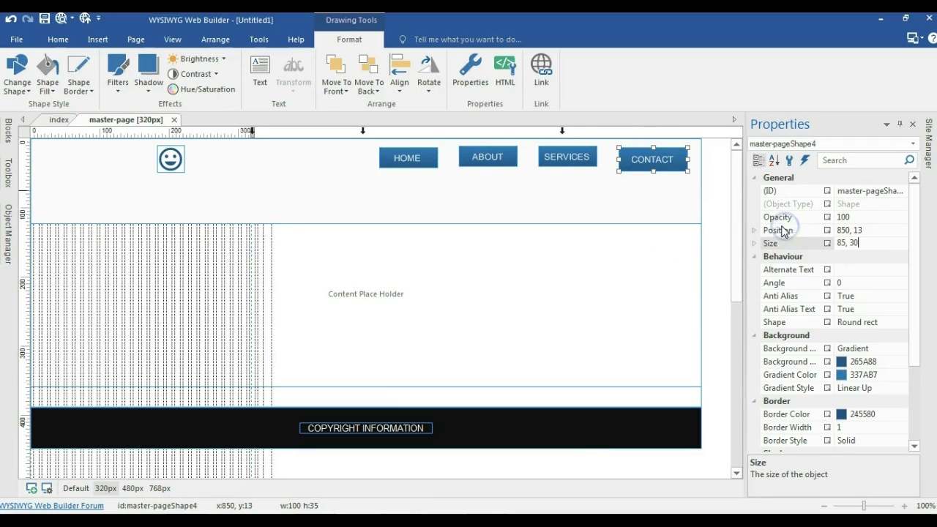
pyautogui.press('Return')
# Place the HOME and SERVICES buttons against either side of ABOUT and align the three by their middles.
pyautogui.moveTo(563, 167); pyautogui.dragTo(540, 159)
pyautogui.moveTo(438, 155); pyautogui.dragTo(459, 155)
pyautogui.keyDown('shift'); pyautogui.click(478, 156); pyautogui.keyUp('shift')
pyautogui.keyDown('shift'); pyautogui.click(539, 156); pyautogui.keyUp('shift')
pyautogui.click(215, 39)
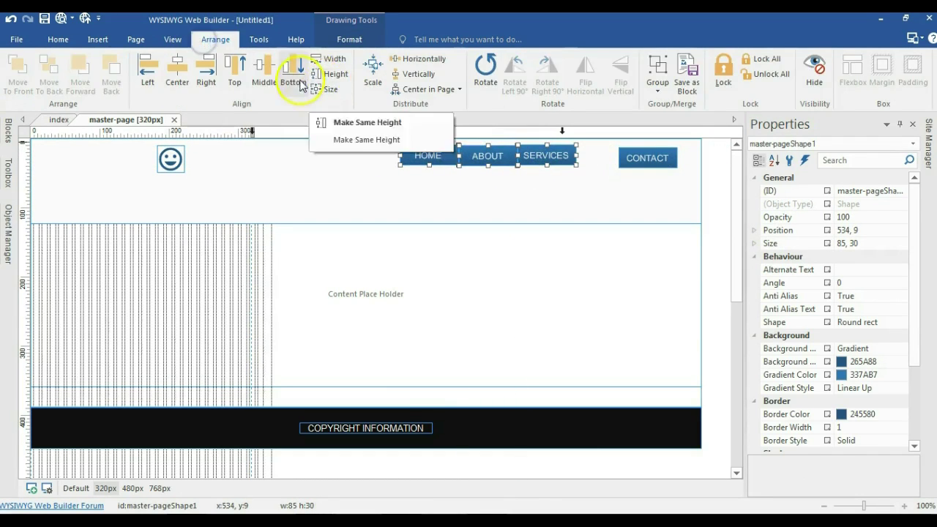
pyautogui.click(268, 76)
# Move the row of three buttons below the logo to about 33, 60 and place CONTACT beneath it at about 148, 90.
pyautogui.moveTo(478, 156); pyautogui.dragTo(147, 171)
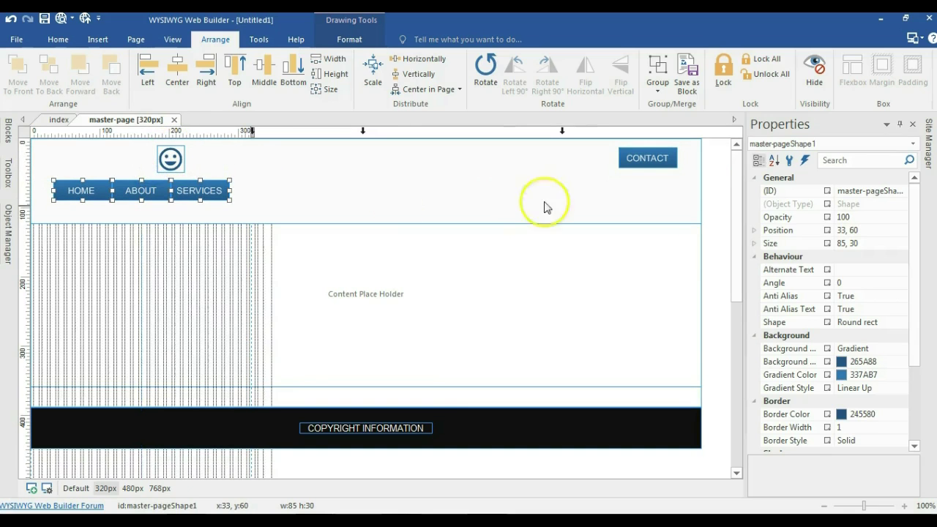
pyautogui.moveTo(628, 167); pyautogui.dragTo(171, 207)
# Set the header layer to 320 px wide and about 134 px high, and narrow the content placeholder to 320 px.
pyautogui.click(330, 184)
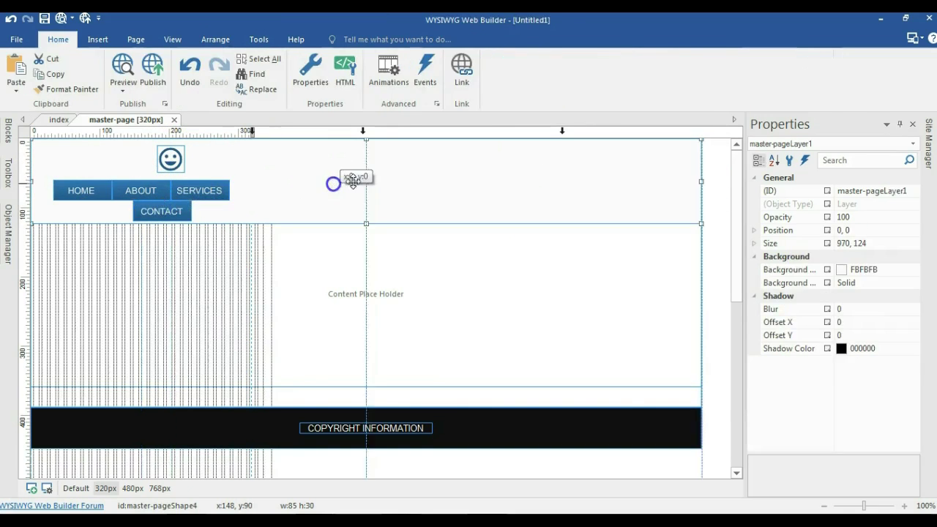
pyautogui.click(801, 243)
pyautogui.write('320')
pyautogui.press('Return')
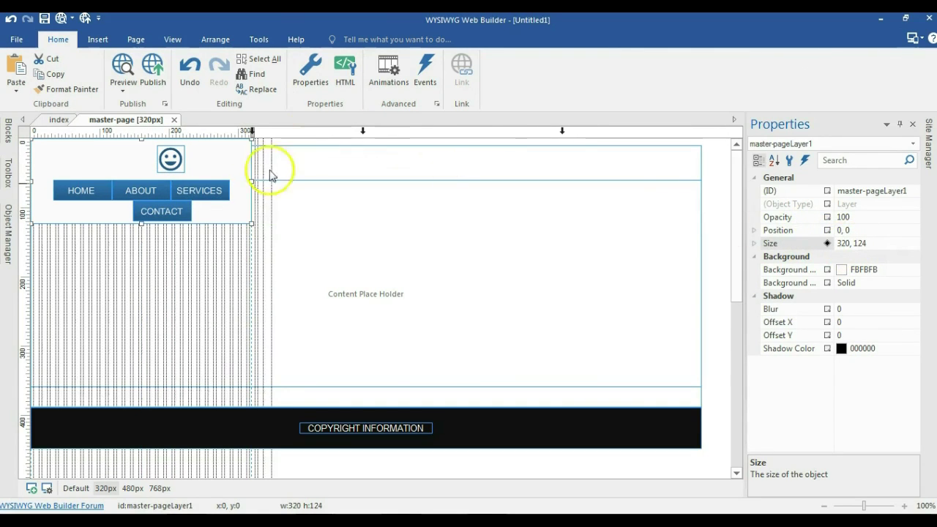
pyautogui.moveTo(141, 226)
pyautogui.mouseDown()
pyautogui.moveTo(140, 240)
pyautogui.moveTo(130, 209)
pyautogui.moveTo(139, 231)
pyautogui.mouseUp()
pyautogui.click(600, 402)
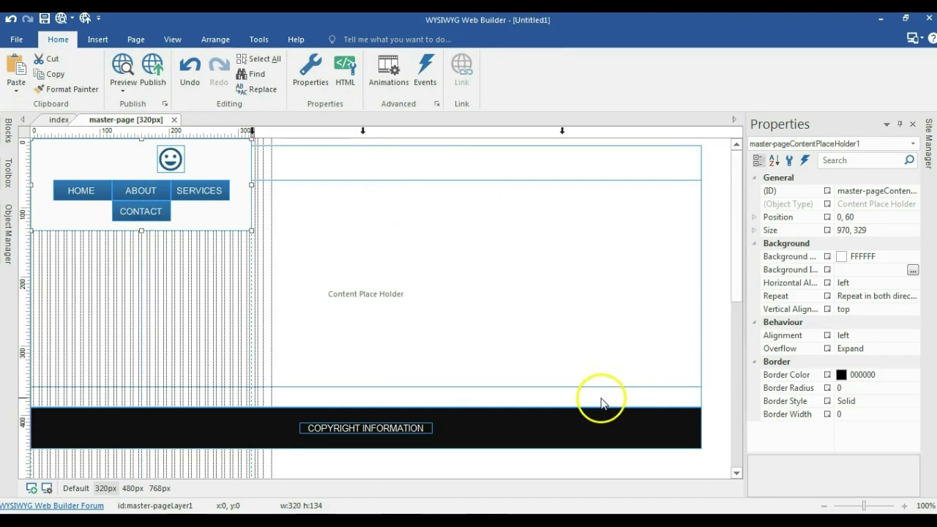
pyautogui.moveTo(701, 293); pyautogui.dragTo(252, 190)
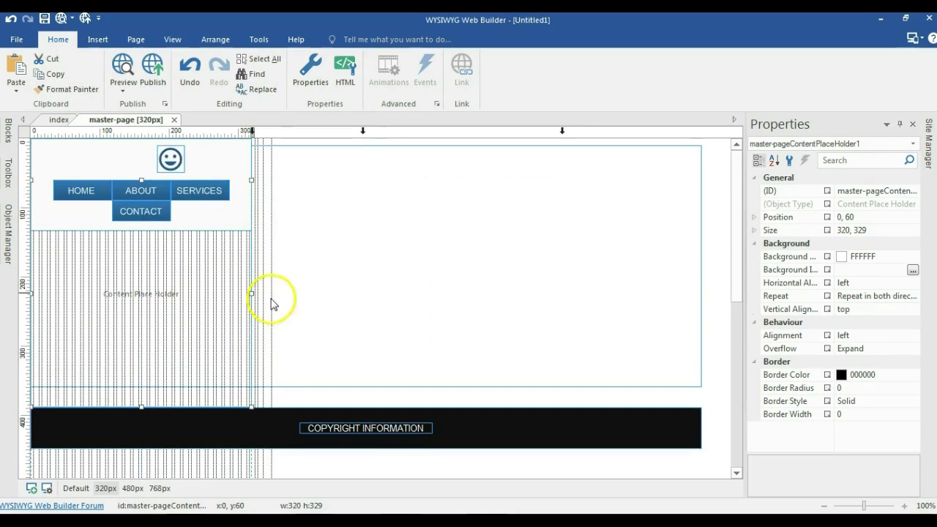
# Center the logo icon horizontally in the 320 px page.
pyautogui.click(172, 156)
pyautogui.rightClick(172, 156)
pyautogui.moveTo(325, 344)
pyautogui.click(362, 346)
# Move the copyright text inside the page to about 118, 411 and set the footer layer's width to 320 px.
pyautogui.scroll(-1, 199, 268)
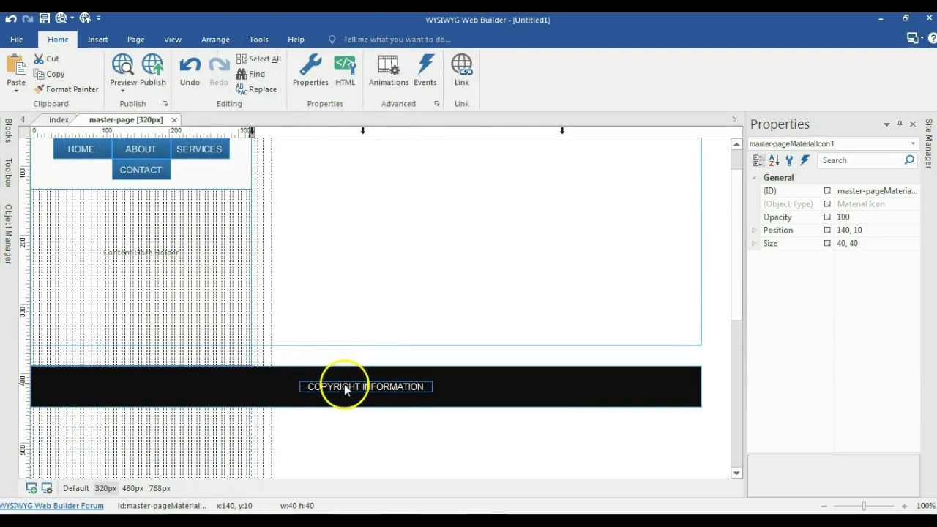
pyautogui.click(344, 383)
pyautogui.moveTo(346, 386); pyautogui.dragTo(155, 387)
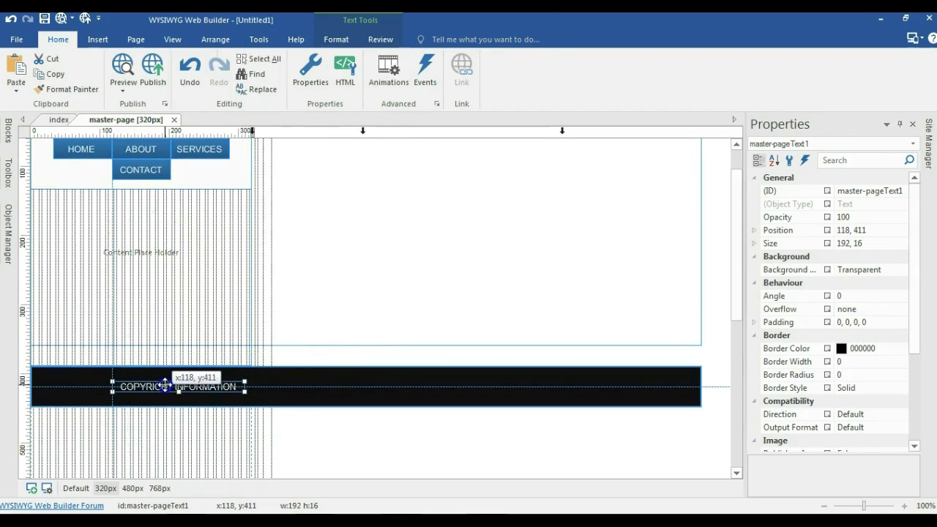
pyautogui.click(368, 416)
pyautogui.click(375, 400)
pyautogui.click(827, 244)
pyautogui.moveTo(847, 243); pyautogui.dragTo(817, 253)
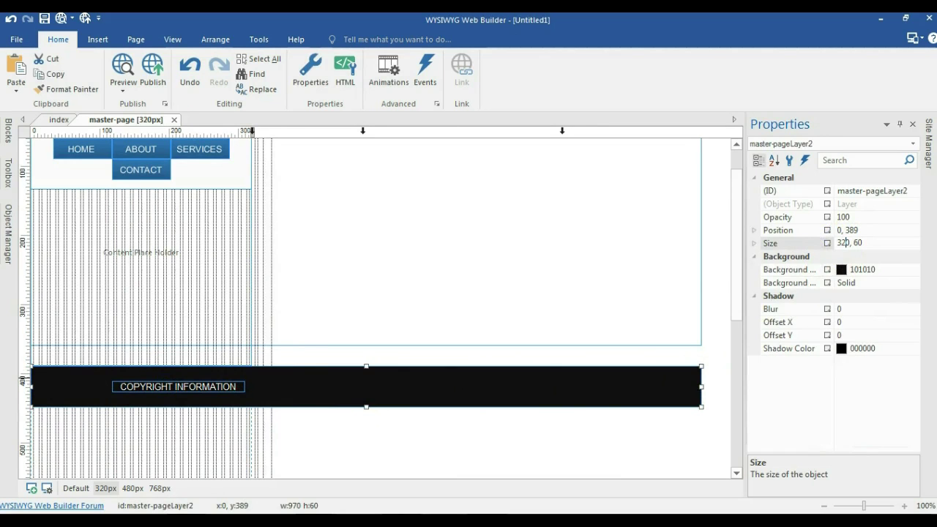
pyautogui.write('32')
pyautogui.press('Return')
# Center the footer's copyright text horizontally in the 320 px page.
pyautogui.click(211, 386)
pyautogui.rightClick(213, 386)
pyautogui.click(344, 368)
pyautogui.click(398, 369)
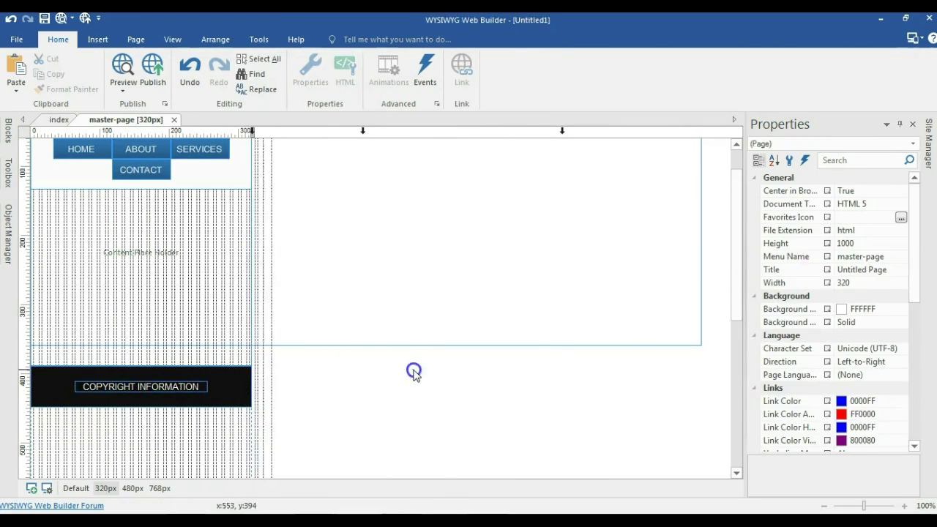
# Make the home layer visible on the master page, keeping the services, contact and about layers hidden.
pyautogui.scroll(1, 151, 278)
pyautogui.click(9, 235)
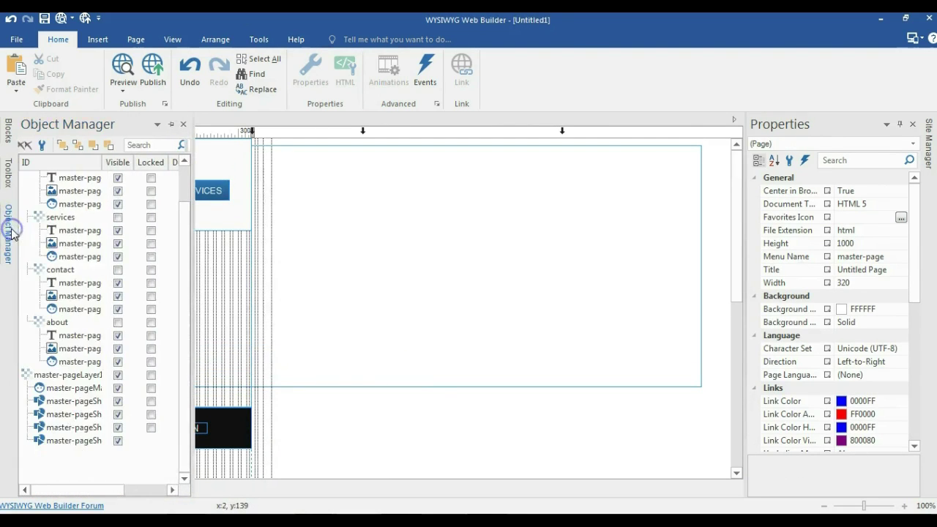
pyautogui.click(117, 218)
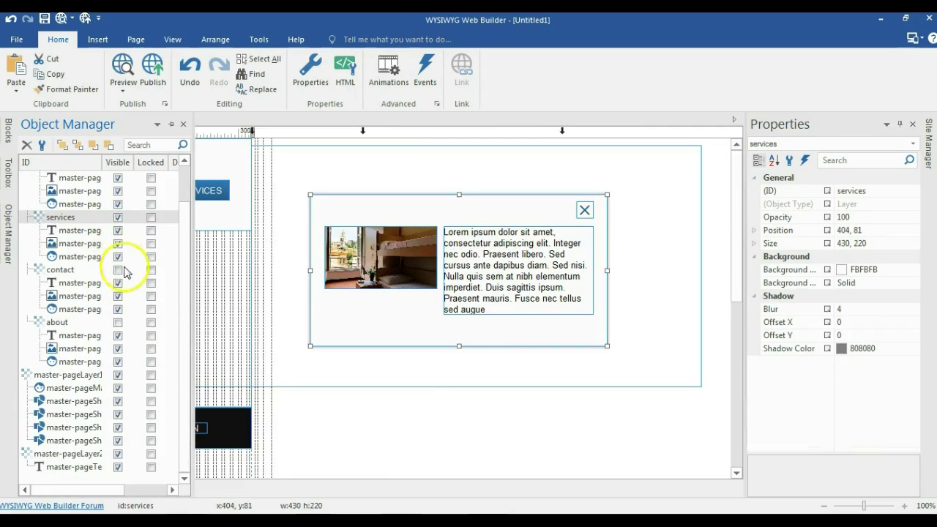
pyautogui.click(117, 219)
pyautogui.scroll(1, 117, 221)
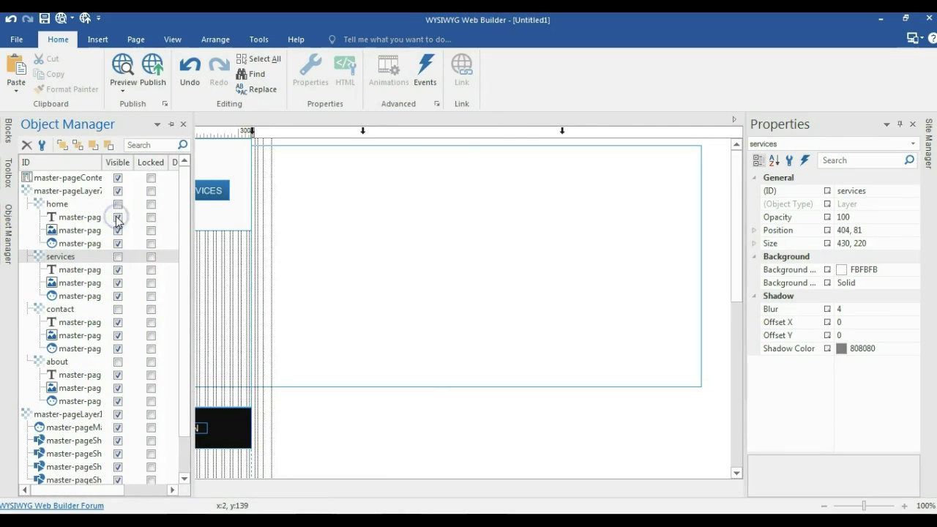
pyautogui.click(118, 205)
pyautogui.click(417, 428)
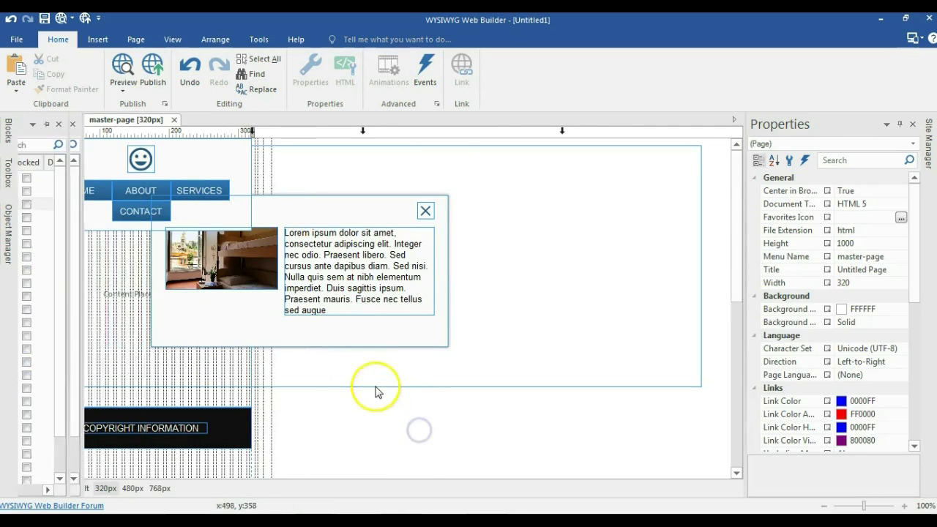
# Move the footer layer down to about 0, 455, stretch the content placeholder to meet it, and extend the 970 px container layer downward.
pyautogui.moveTo(249, 423); pyautogui.dragTo(245, 441)
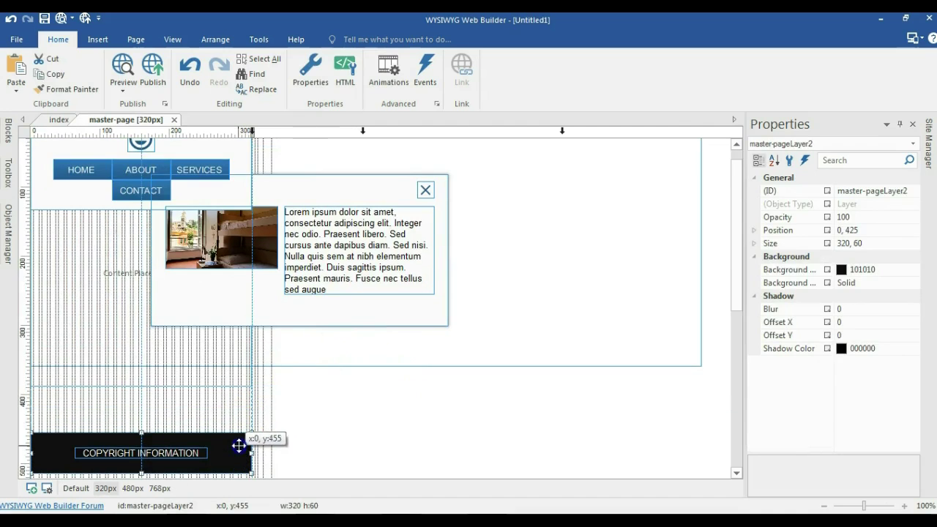
pyautogui.click(160, 374)
pyautogui.moveTo(144, 386); pyautogui.dragTo(142, 431)
pyautogui.click(120, 329)
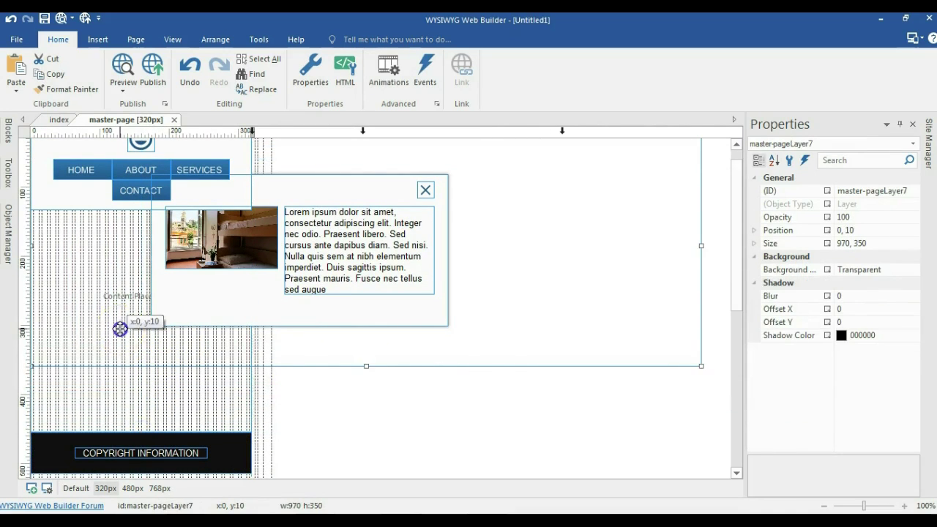
pyautogui.moveTo(367, 367); pyautogui.dragTo(369, 416)
# Fit the home layer to about 252 by 271 px at 99, 147, stacking its text below the image with the close icon beside the image.
pyautogui.moveTo(325, 318); pyautogui.dragTo(249, 405)
pyautogui.click(178, 282)
pyautogui.moveTo(177, 282); pyautogui.dragTo(174, 266)
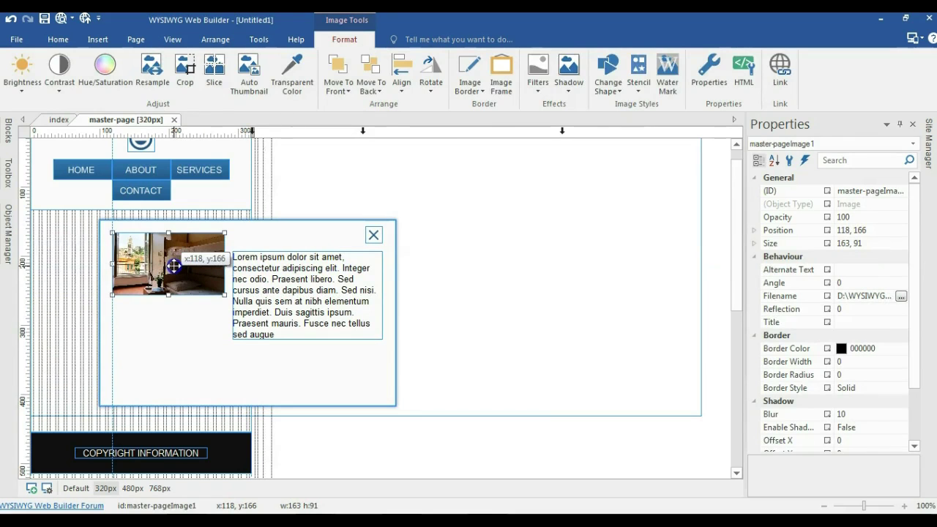
pyautogui.moveTo(313, 297); pyautogui.dragTo(186, 352)
pyautogui.moveTo(373, 234); pyautogui.dragTo(253, 242)
pyautogui.click(330, 286)
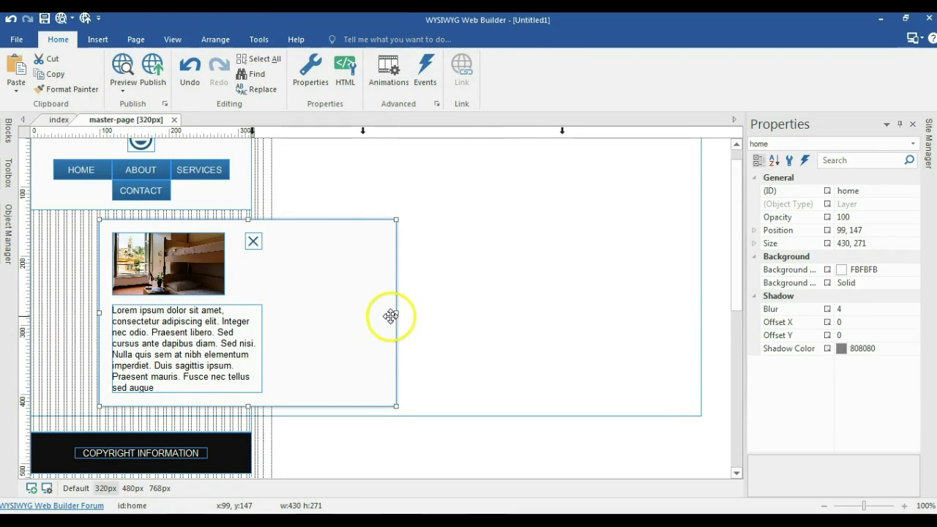
pyautogui.moveTo(396, 313); pyautogui.dragTo(272, 288)
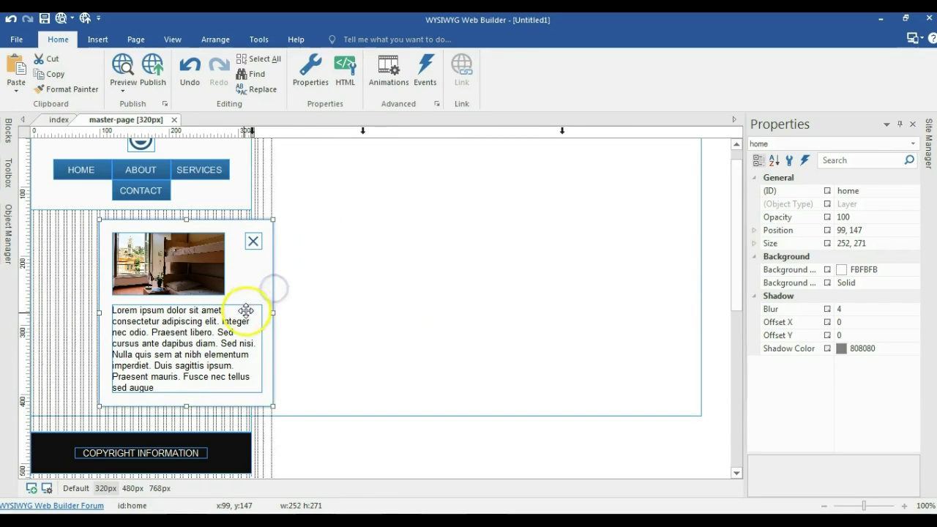
# Center the home layer's image, text and close icon as a group within the layer, with the text at 117, 270.
pyautogui.click(241, 311)
pyautogui.keyDown('shift'); pyautogui.click(216, 265); pyautogui.keyUp('shift')
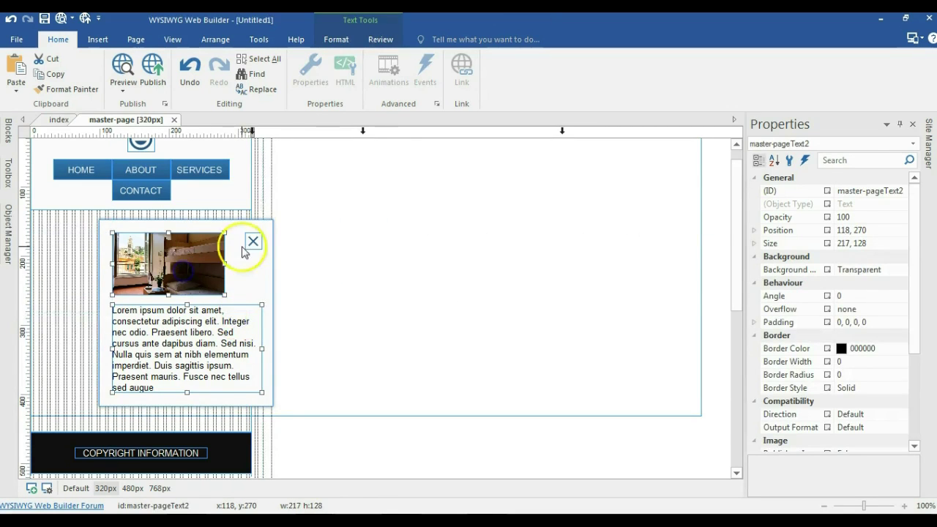
pyautogui.keyDown('shift'); pyautogui.click(250, 243); pyautogui.keyUp('shift')
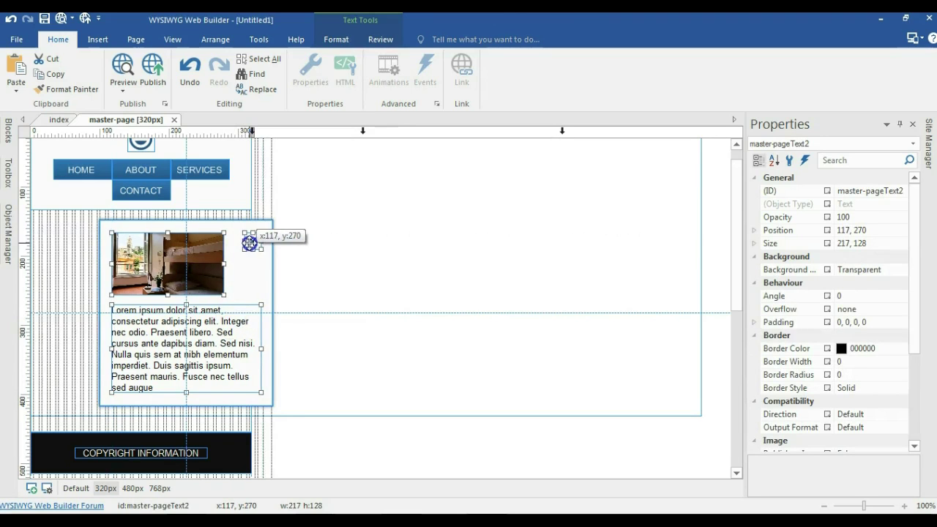
# Position the home layer in the middle of the 320 px page at about 34, 145 and copy its size value.
pyautogui.click(251, 269)
pyautogui.rightClick(251, 269)
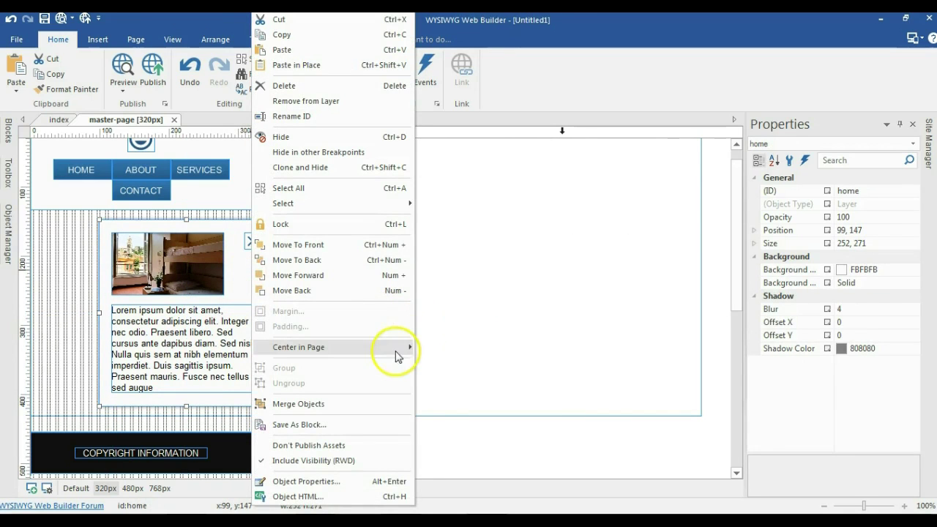
pyautogui.click(395, 350)
pyautogui.click(445, 348)
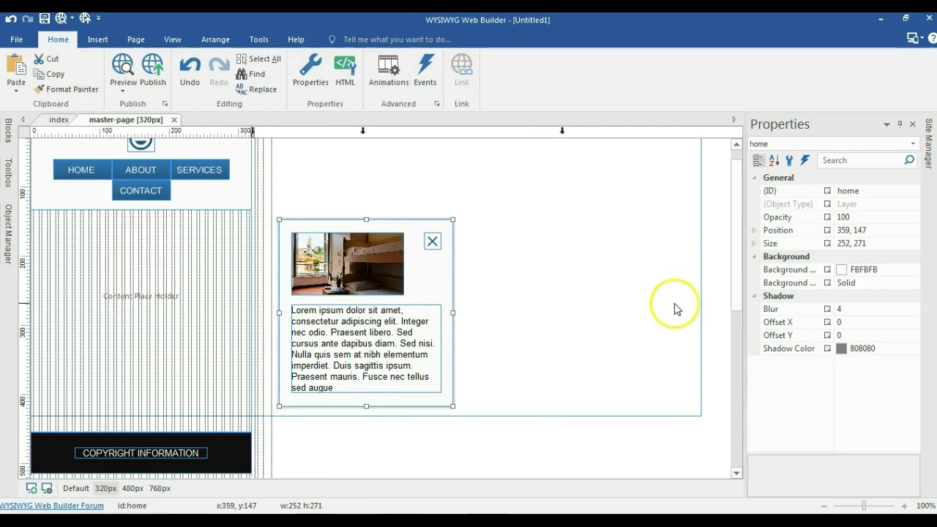
pyautogui.moveTo(448, 289); pyautogui.dragTo(234, 294)
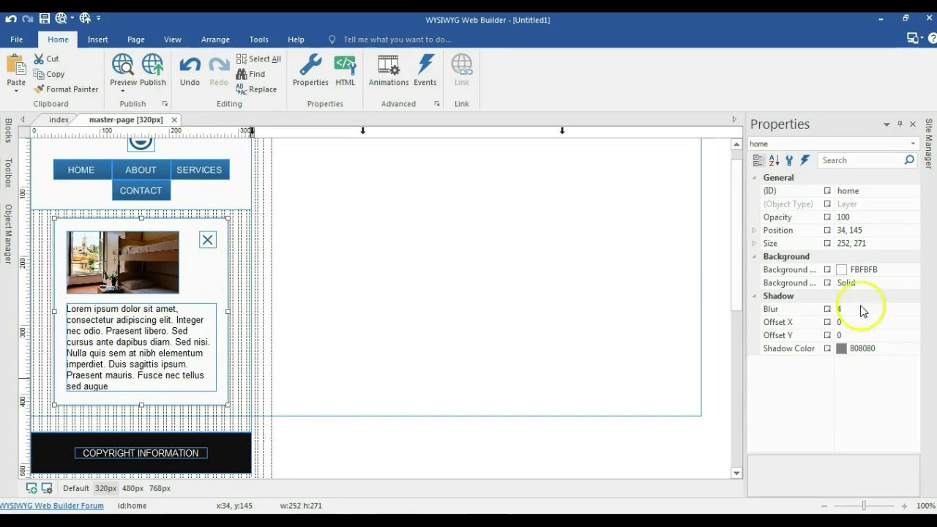
pyautogui.click(848, 245)
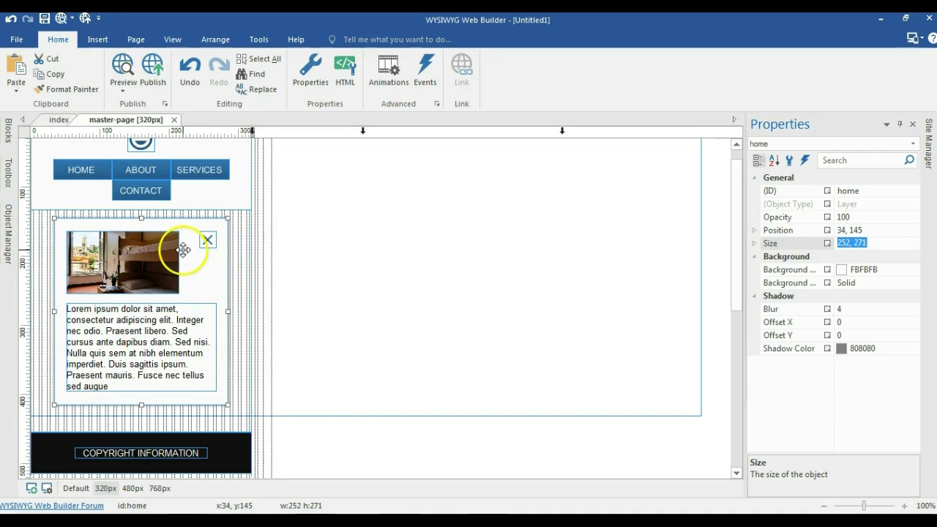
# Make the services layer visible and move it beside the home layer at about 351, 147.
pyautogui.click(7, 227)
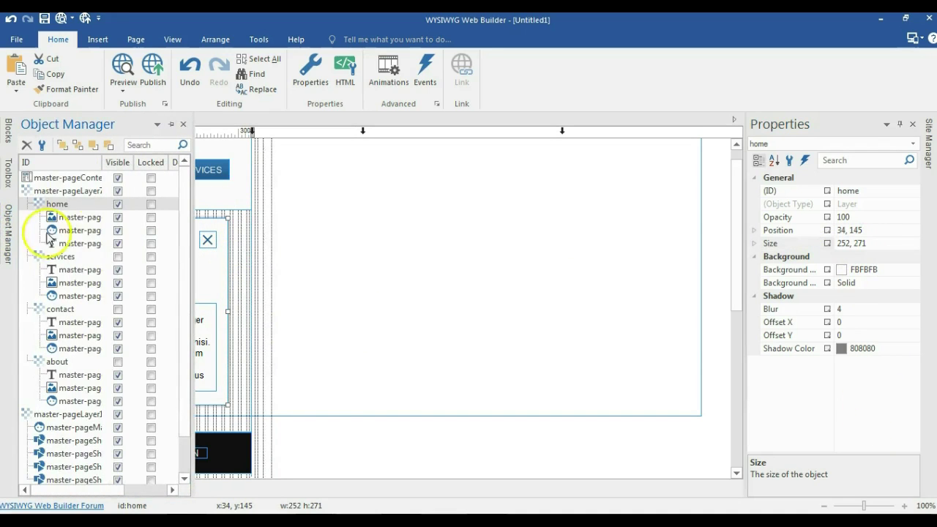
pyautogui.click(117, 257)
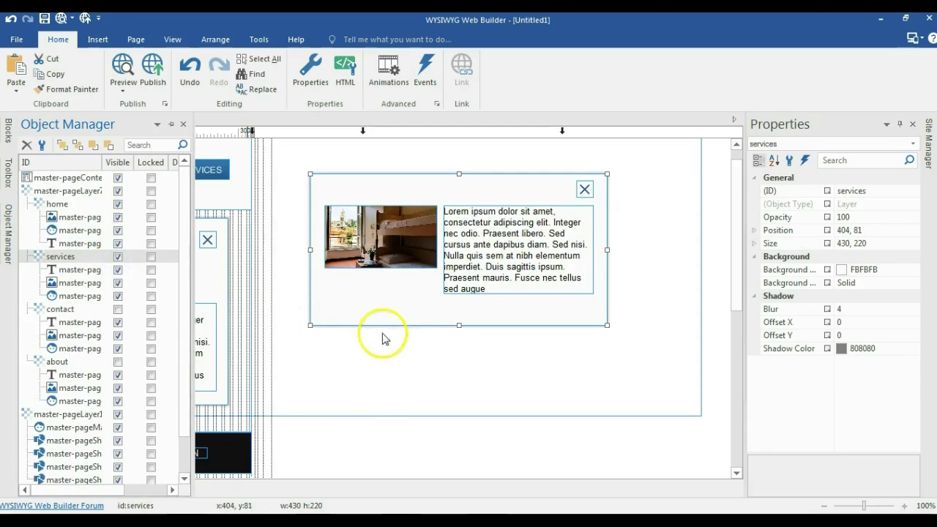
pyautogui.moveTo(372, 310); pyautogui.dragTo(334, 327)
# Align the top edge of the services layer with the top edge of the home layer.
pyautogui.click(211, 265)
pyautogui.click(282, 235)
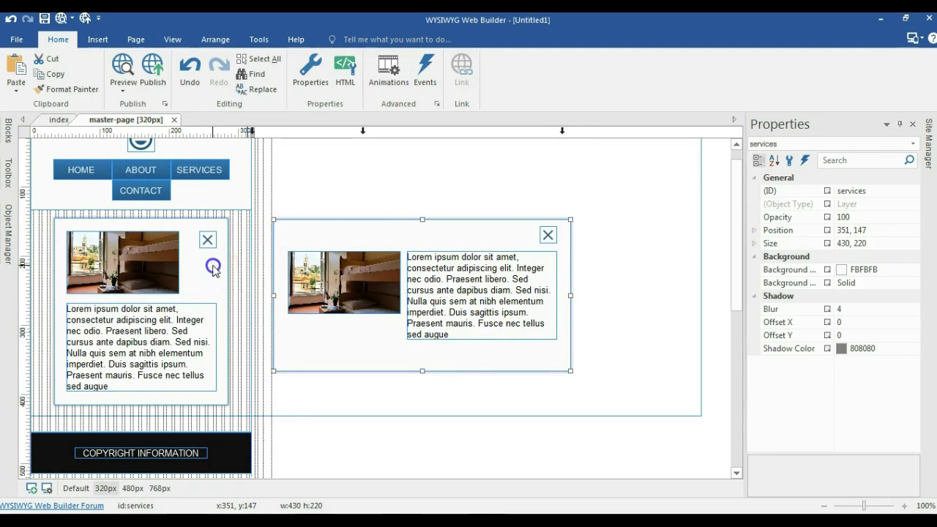
pyautogui.keyDown('shift'); pyautogui.click(212, 265); pyautogui.keyUp('shift')
pyautogui.click(215, 39)
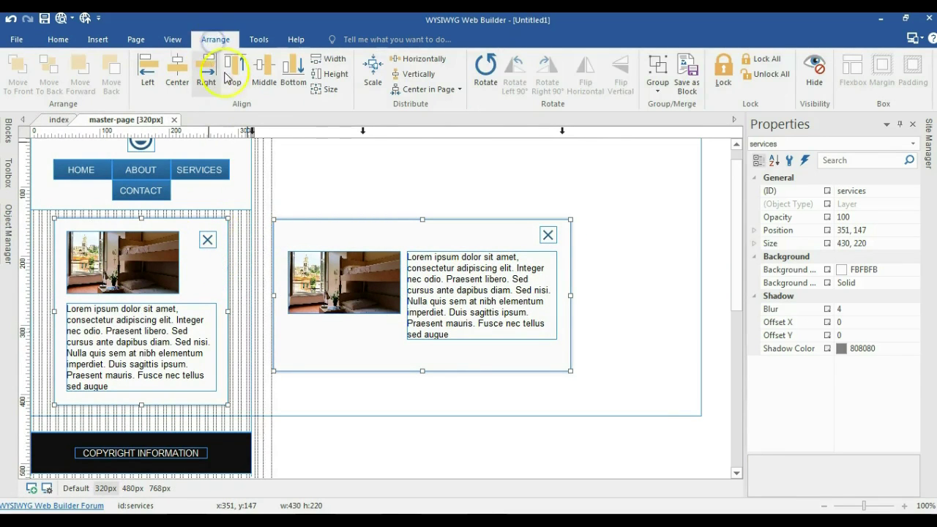
pyautogui.click(234, 68)
pyautogui.click(303, 146)
# Stretch the services layer to about 271 px high and stack its text below the image, with the close icon beside the image.
pyautogui.click(341, 366)
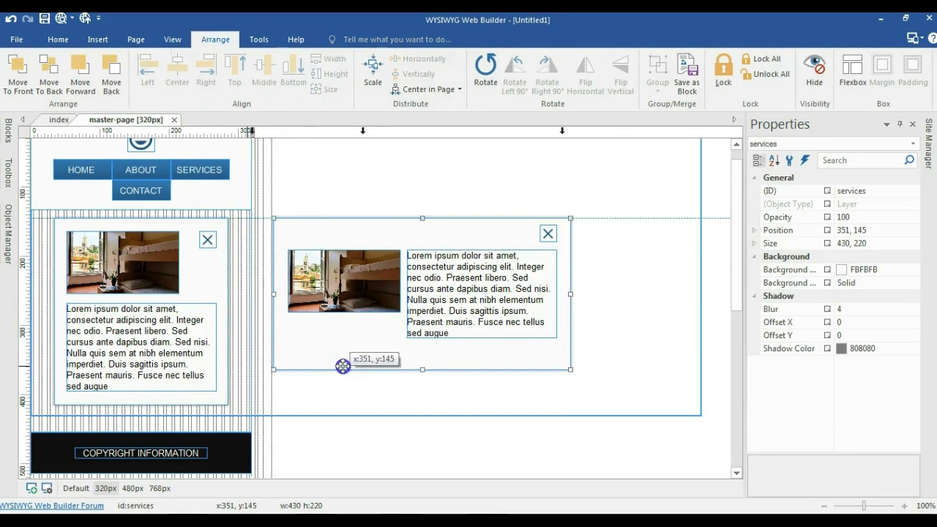
pyautogui.moveTo(423, 370); pyautogui.dragTo(422, 404)
pyautogui.moveTo(350, 291); pyautogui.dragTo(347, 272)
pyautogui.moveTo(438, 293); pyautogui.dragTo(318, 339)
pyautogui.moveTo(551, 241); pyautogui.dragTo(442, 242)
# Set the services layer's size to 252, 271.
pyautogui.click(524, 295)
pyautogui.click(889, 243)
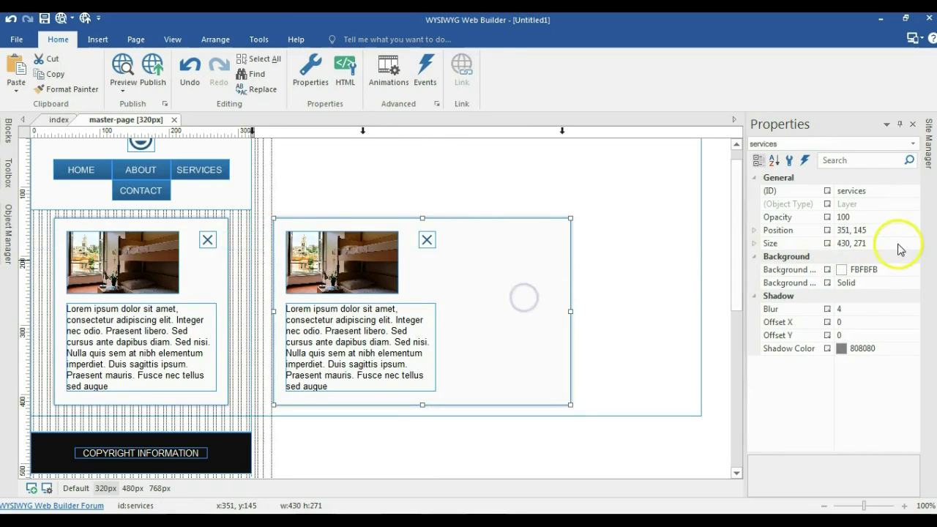
pyautogui.write('252, 271')
pyautogui.press('Return')
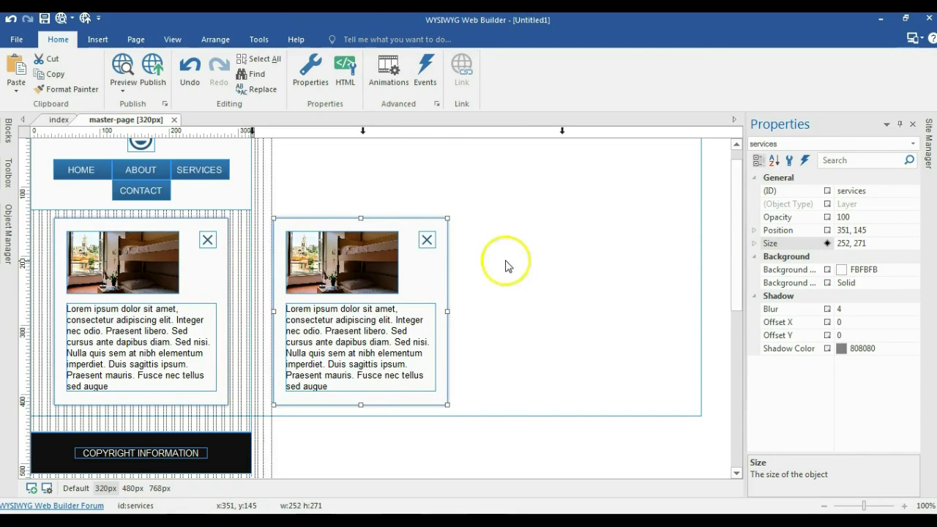
# Check the centering of the services layer's image, text and close icon as a group within the layer.
pyautogui.click(383, 261)
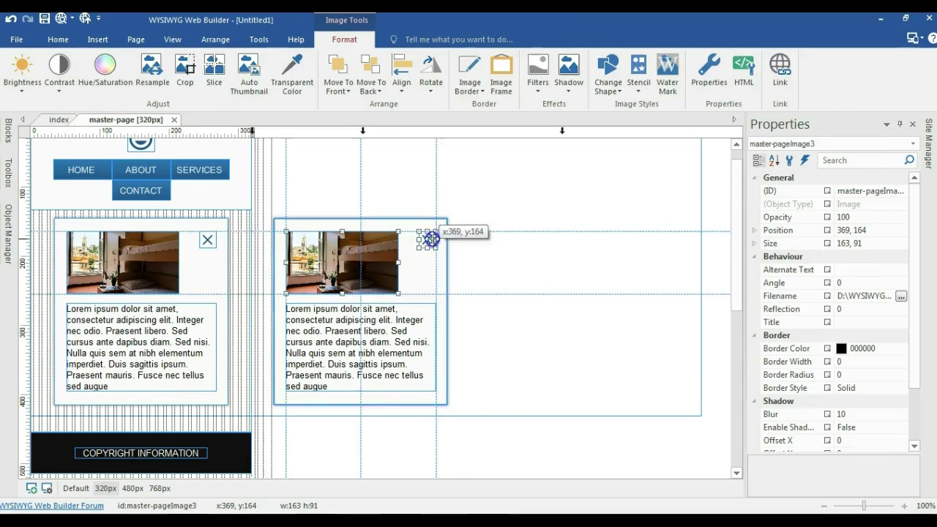
pyautogui.keyDown('shift'); pyautogui.click(431, 242); pyautogui.keyUp('shift')
pyautogui.keyDown('shift'); pyautogui.click(428, 318); pyautogui.keyUp('shift')
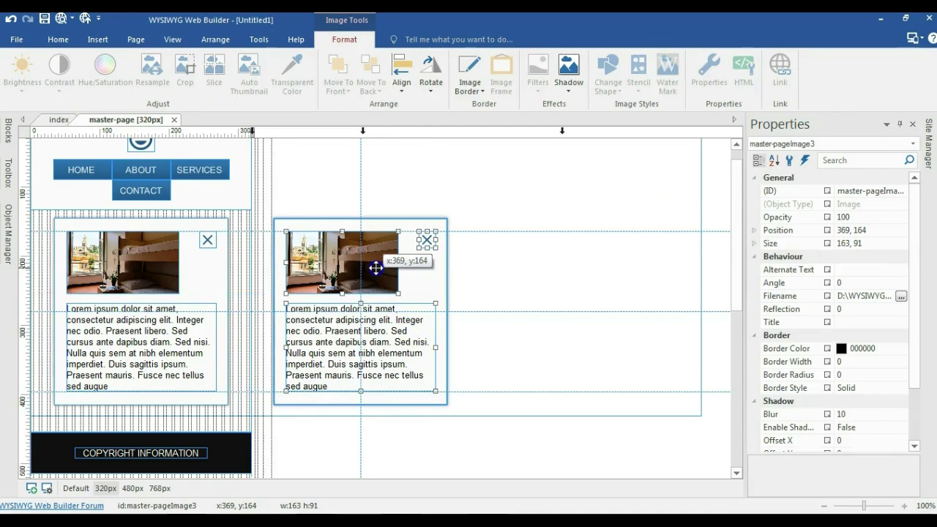
# Move the services layer to about 269, 145 and copy the home layer's position value.
pyautogui.click(422, 277)
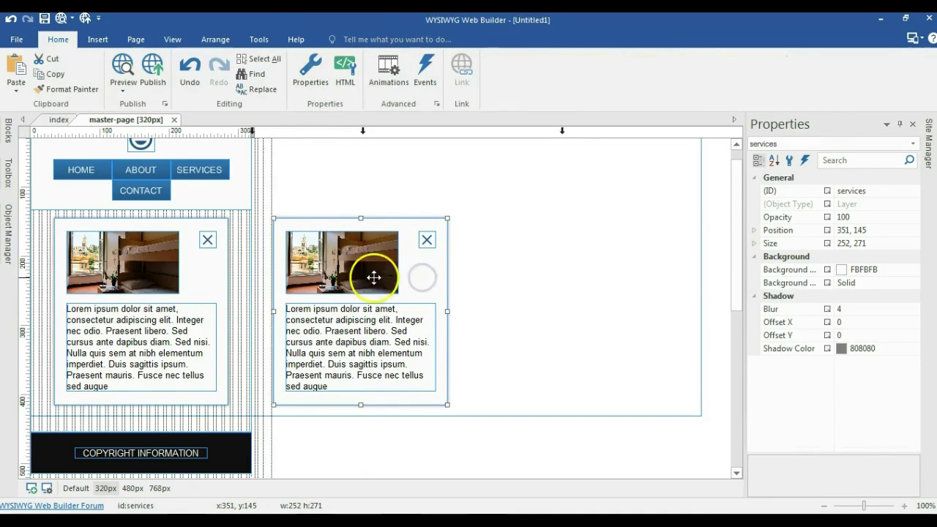
pyautogui.moveTo(306, 225); pyautogui.dragTo(250, 226)
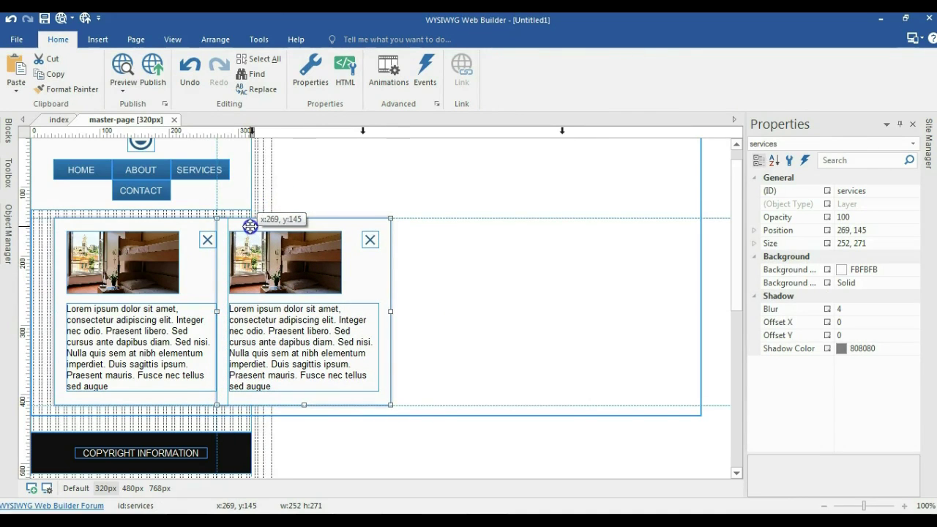
pyautogui.click(195, 268)
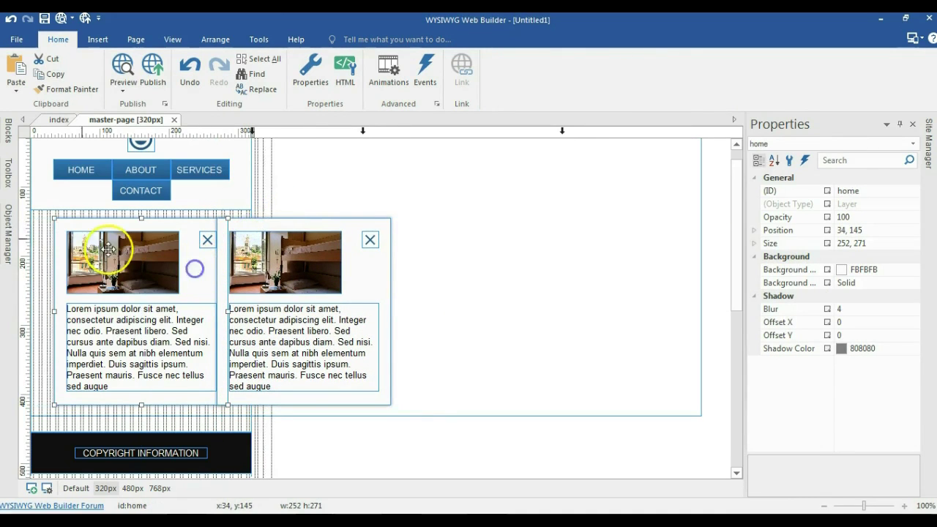
pyautogui.click(12, 222)
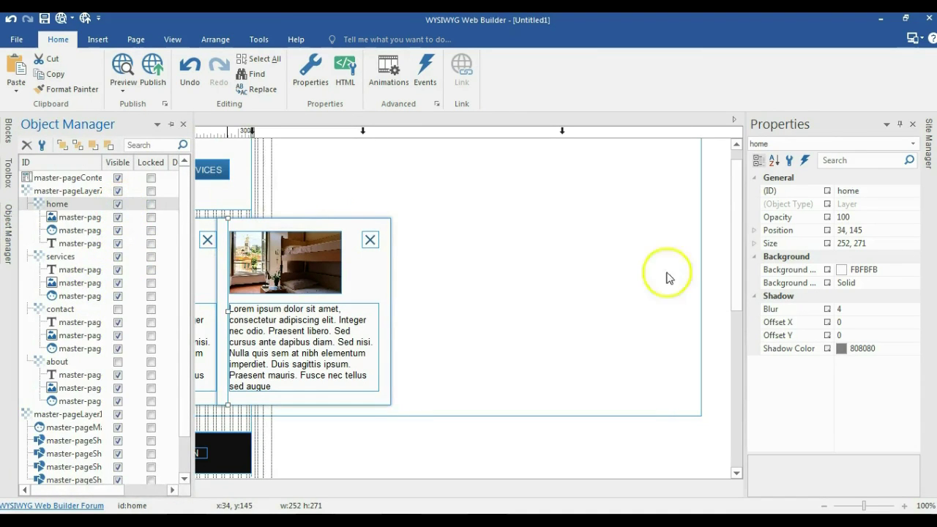
pyautogui.click(864, 231)
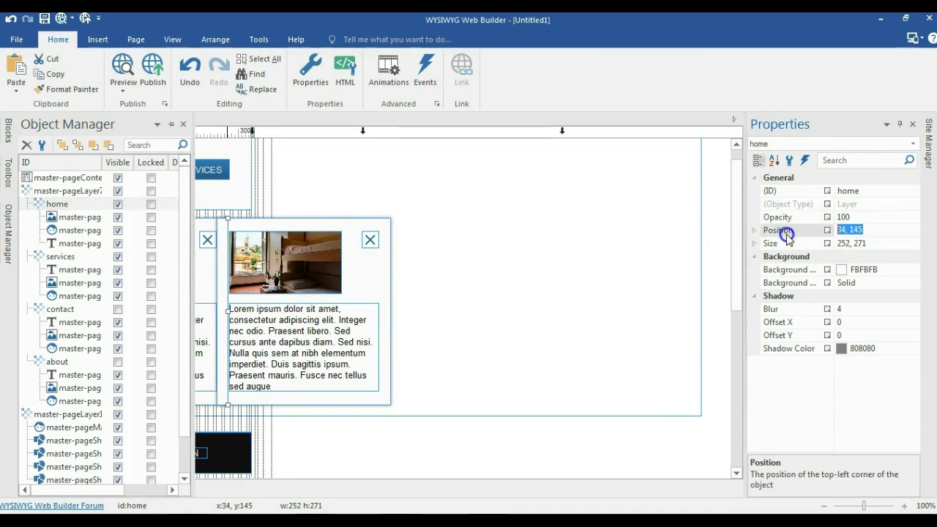
pyautogui.moveTo(208, 254); pyautogui.dragTo(192, 266)
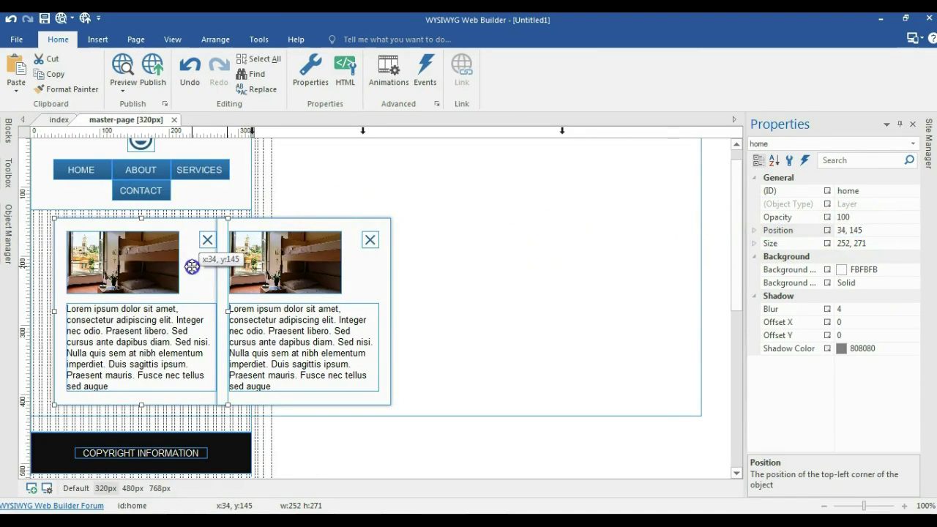
# Hide the home layer and set the services layer's position to 34, 145.
pyautogui.moveTo(8, 220)
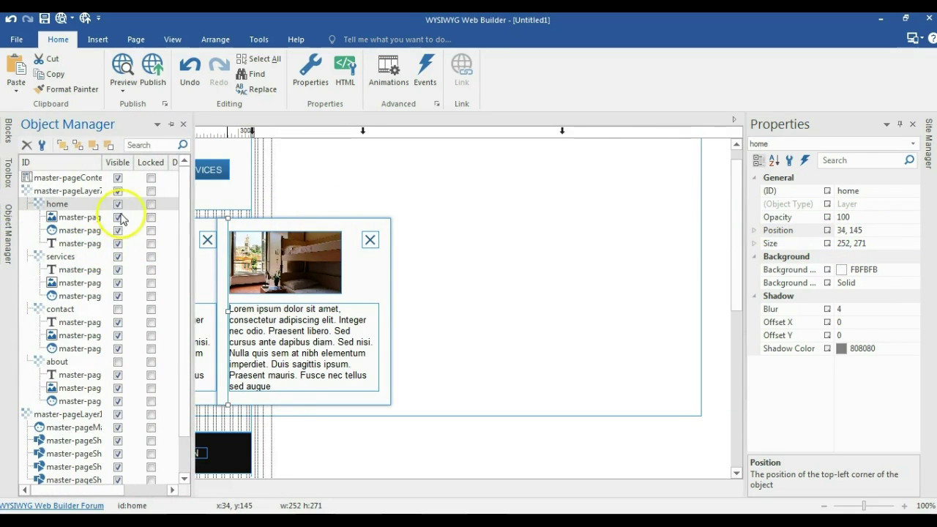
pyautogui.click(291, 227)
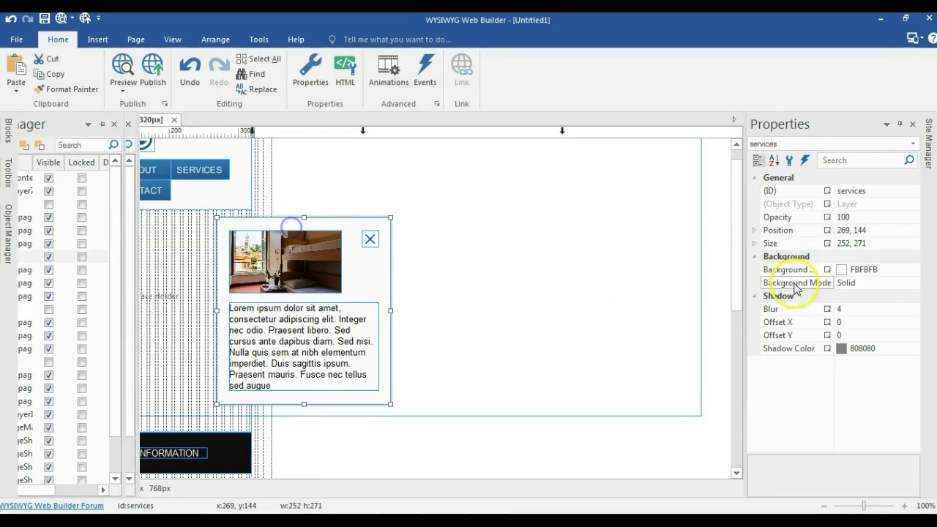
pyautogui.click(852, 230)
pyautogui.press('Return')
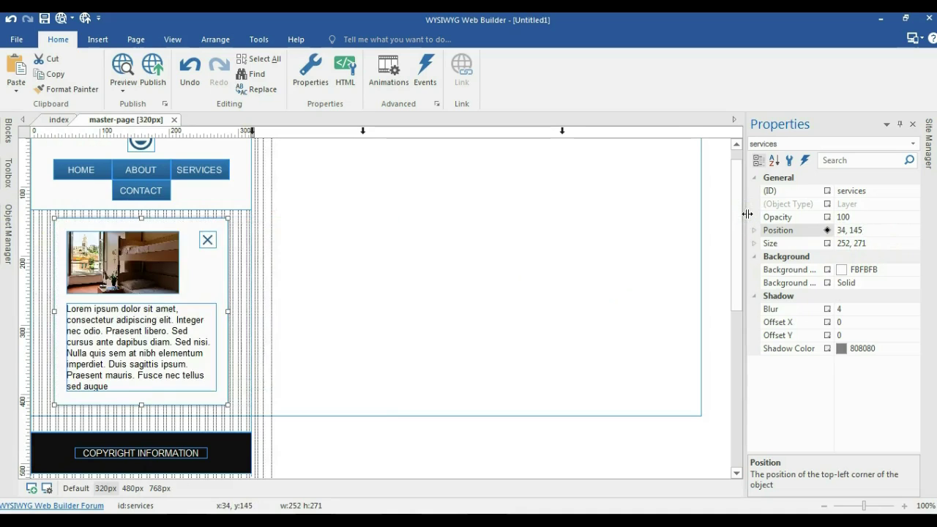
# Show the contact layer, move it to about 341, 147 beside the services layer and align their top edges.
pyautogui.click(18, 240)
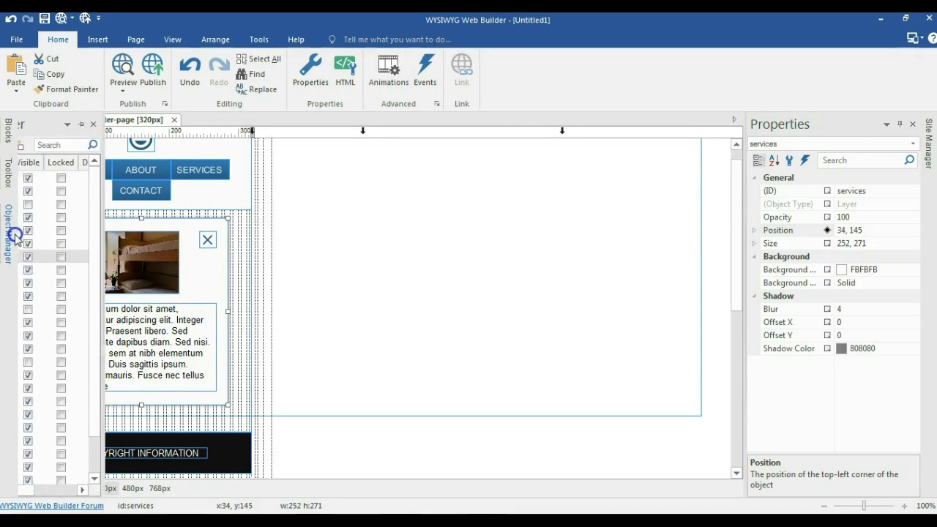
pyautogui.click(126, 322)
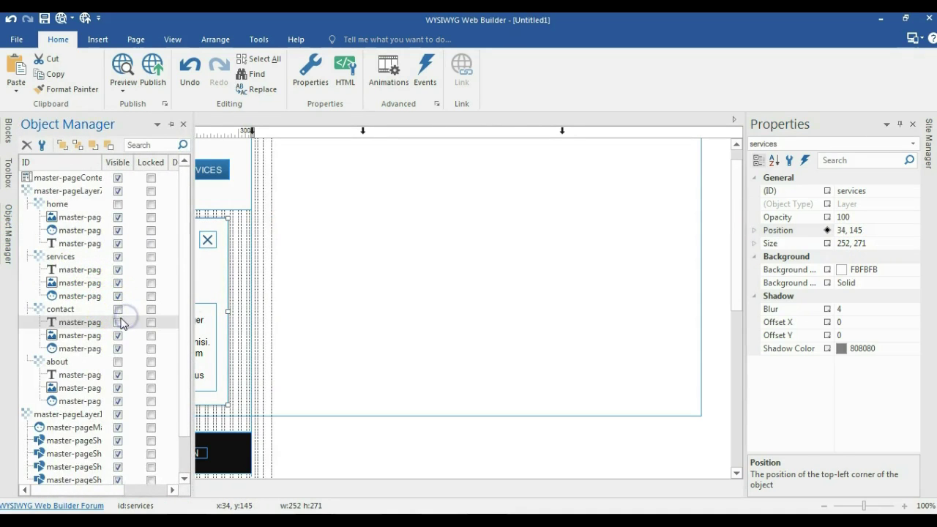
pyautogui.click(118, 309)
pyautogui.moveTo(419, 275); pyautogui.dragTo(316, 304)
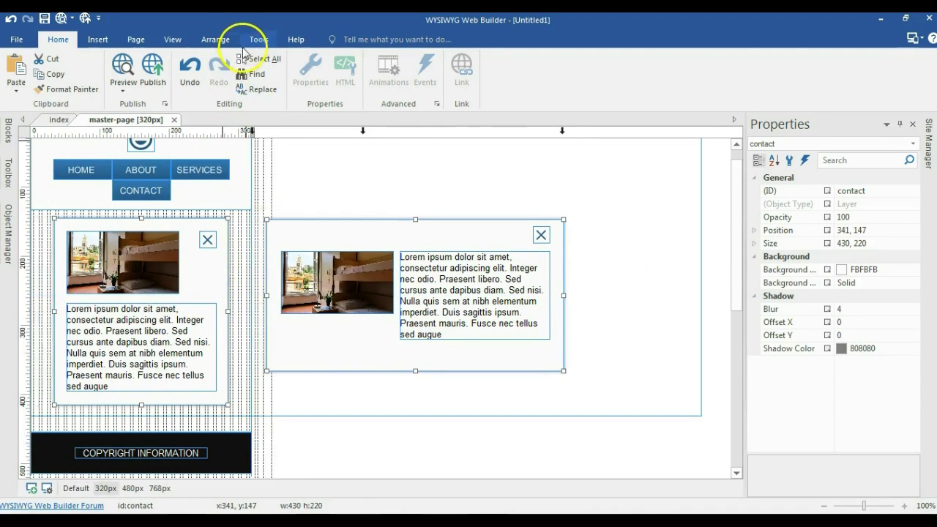
pyautogui.click(215, 39)
pyautogui.click(236, 70)
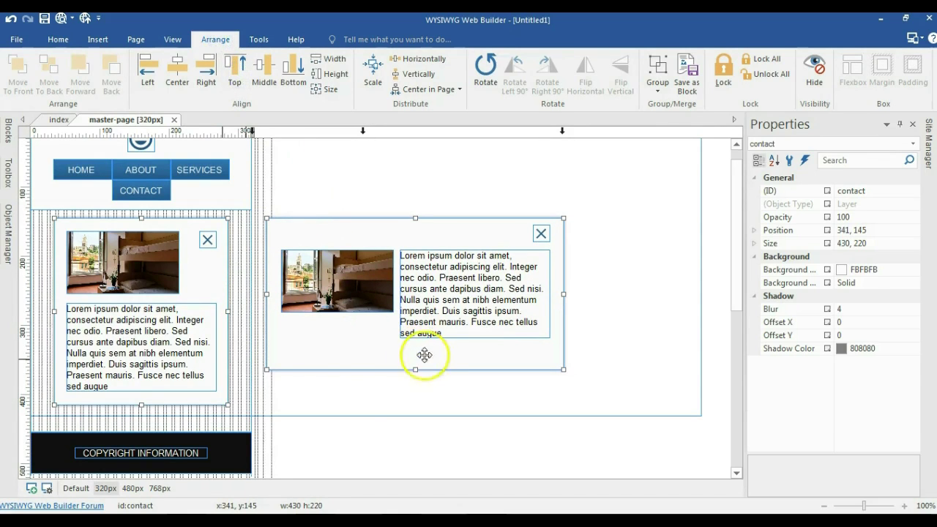
# Extend the contact layer's height to 271, raise its image, and place the text below the image and the close icon beside it.
pyautogui.click(435, 383)
pyautogui.click(425, 357)
pyautogui.moveTo(416, 370); pyautogui.dragTo(406, 405)
pyautogui.moveTo(320, 291); pyautogui.dragTo(320, 271)
pyautogui.moveTo(414, 282); pyautogui.dragTo(306, 336)
pyautogui.moveTo(541, 233); pyautogui.dragTo(423, 239)
pyautogui.click(456, 263)
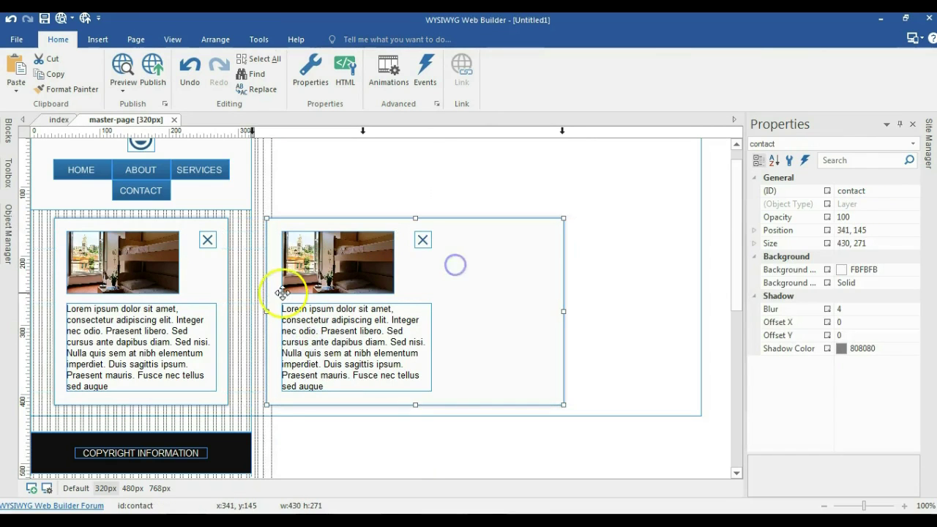
# Set the contact layer's size to 252, 271 to match the services layer.
pyautogui.click(217, 293)
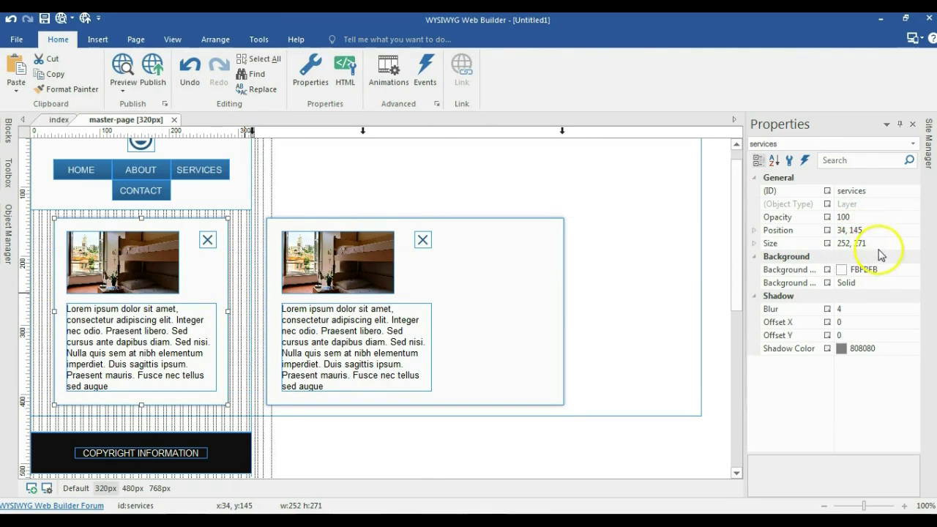
pyautogui.click(454, 266)
pyautogui.click(884, 243)
pyautogui.write('252, 271')
pyautogui.press('Return')
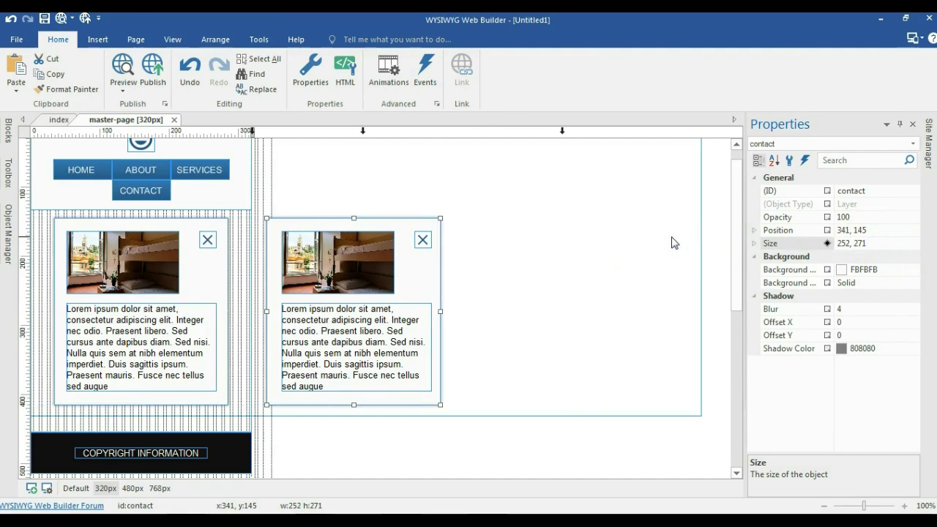
# Shift the contact layer's image, text and close icon as a group to centre them, with the image at about 359, 164.
pyautogui.click(316, 230)
pyautogui.keyDown('shift'); pyautogui.click(334, 310); pyautogui.keyUp('shift')
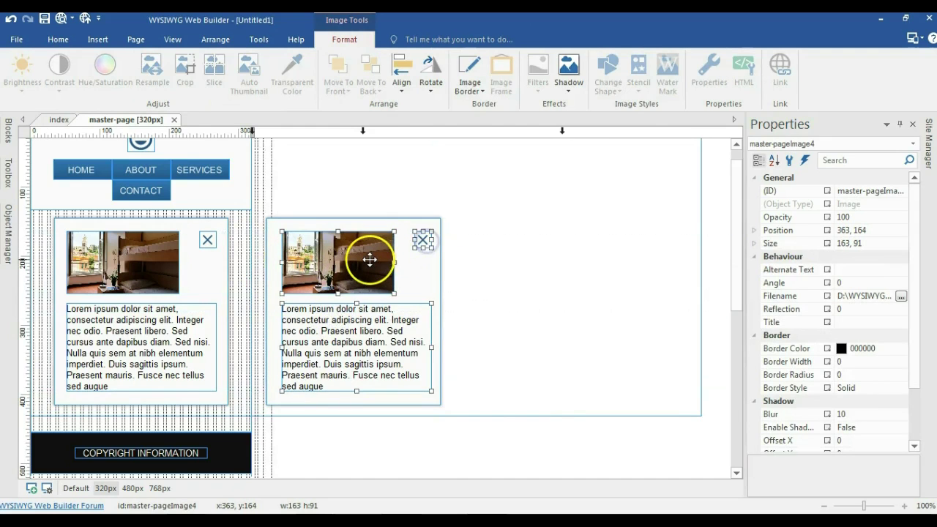
pyautogui.moveTo(370, 260); pyautogui.dragTo(366, 260)
pyautogui.moveTo(365, 260); pyautogui.dragTo(366, 261)
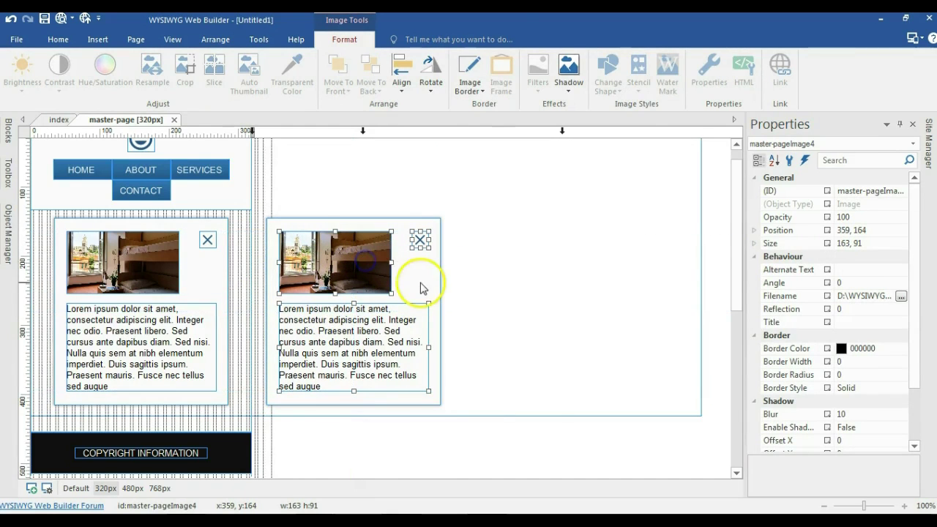
pyautogui.click(228, 286)
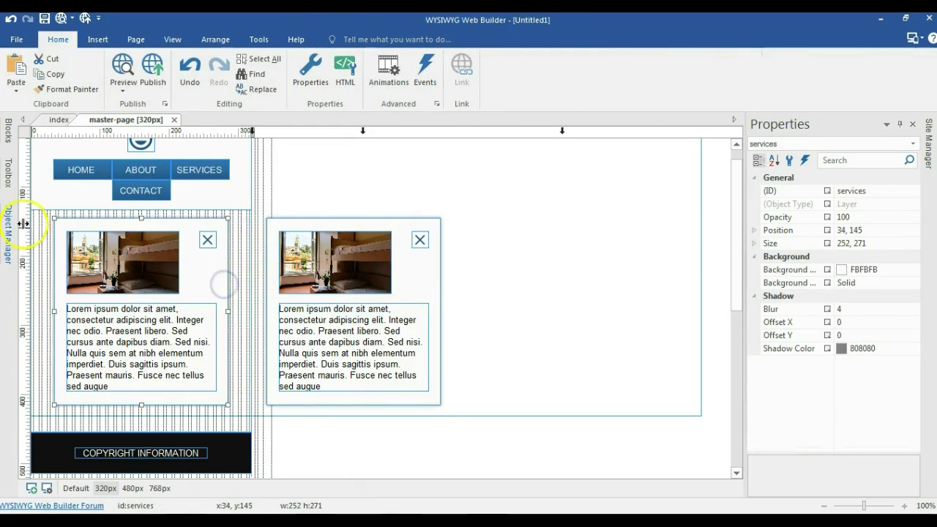
pyautogui.click(11, 223)
pyautogui.click(118, 256)
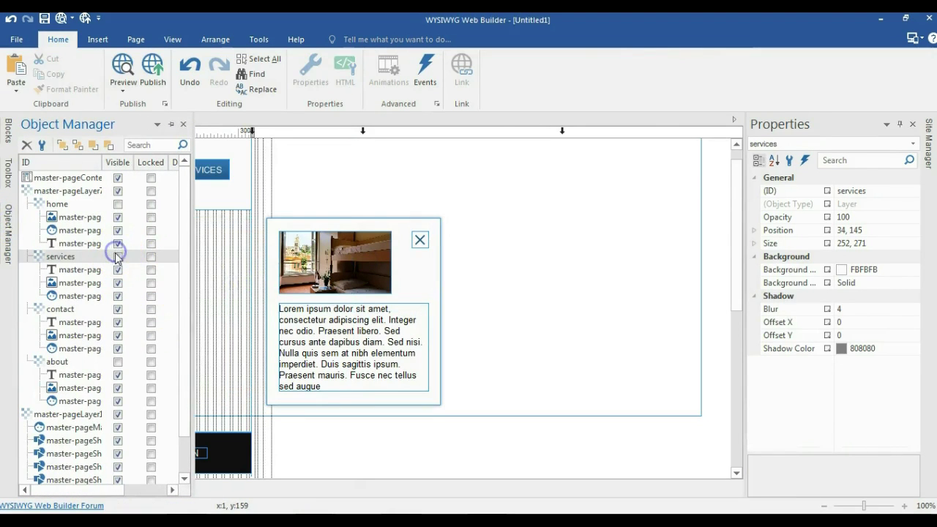
pyautogui.click(287, 249)
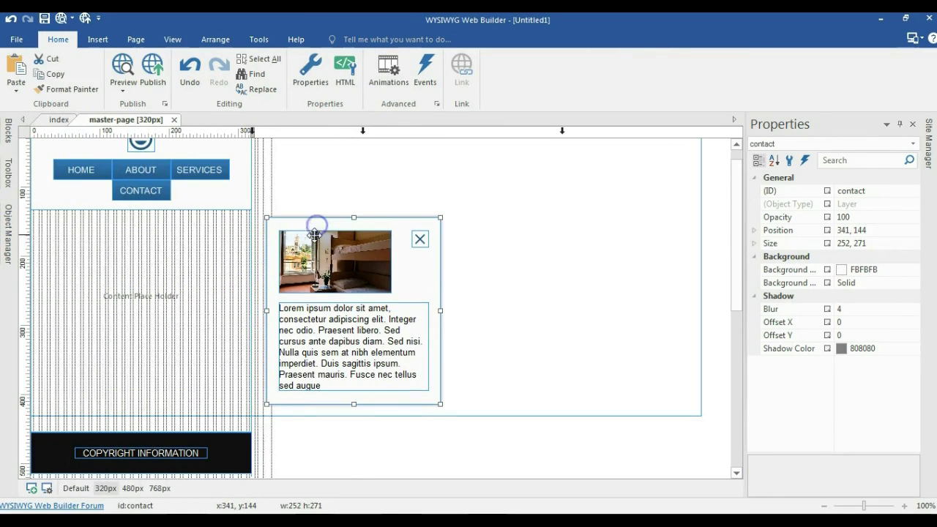
pyautogui.click(9, 223)
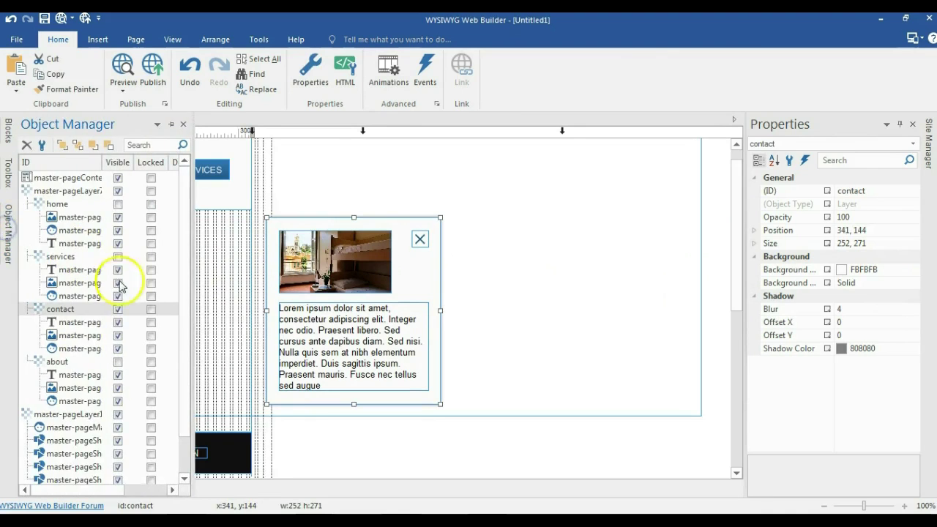
pyautogui.click(118, 257)
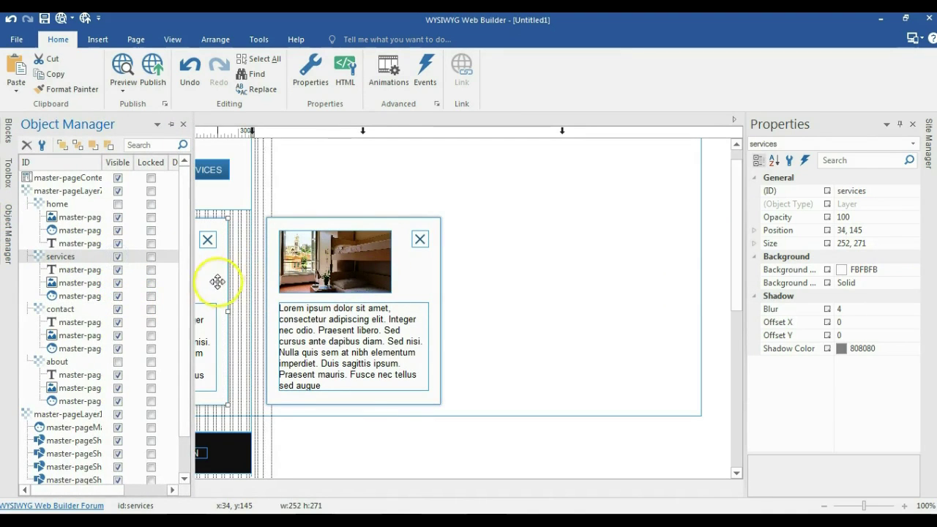
# Copy the services layer's position value, hide that layer and set the contact layer's position to 34, 145.
pyautogui.click(881, 231)
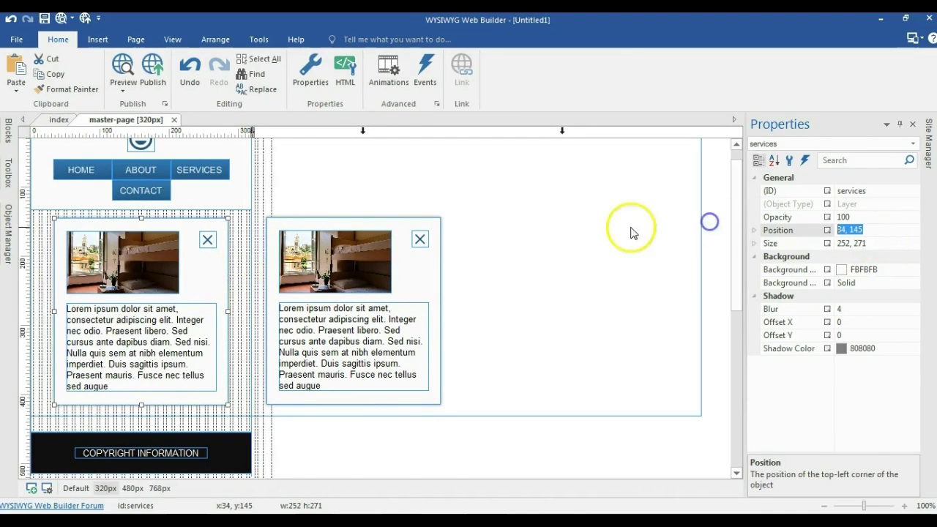
pyautogui.press('Return')
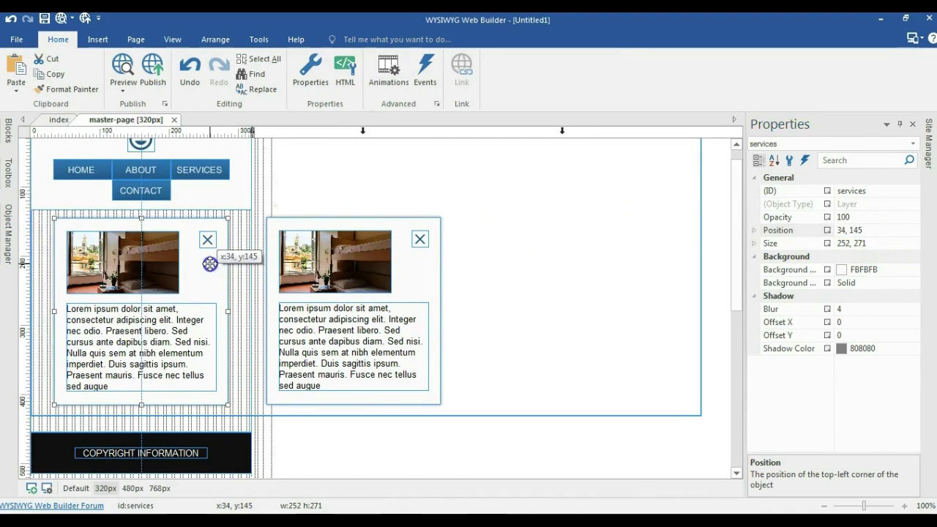
pyautogui.click(8, 240)
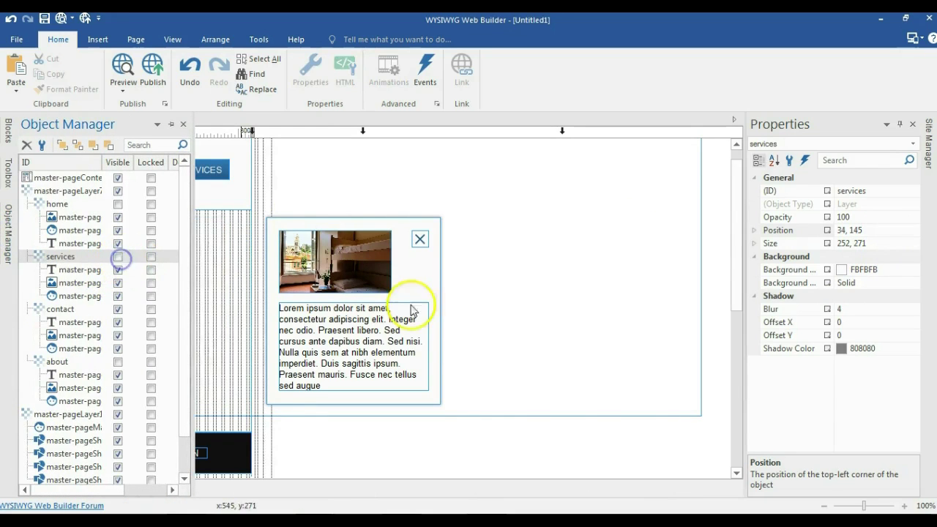
pyautogui.click(421, 284)
pyautogui.click(857, 230)
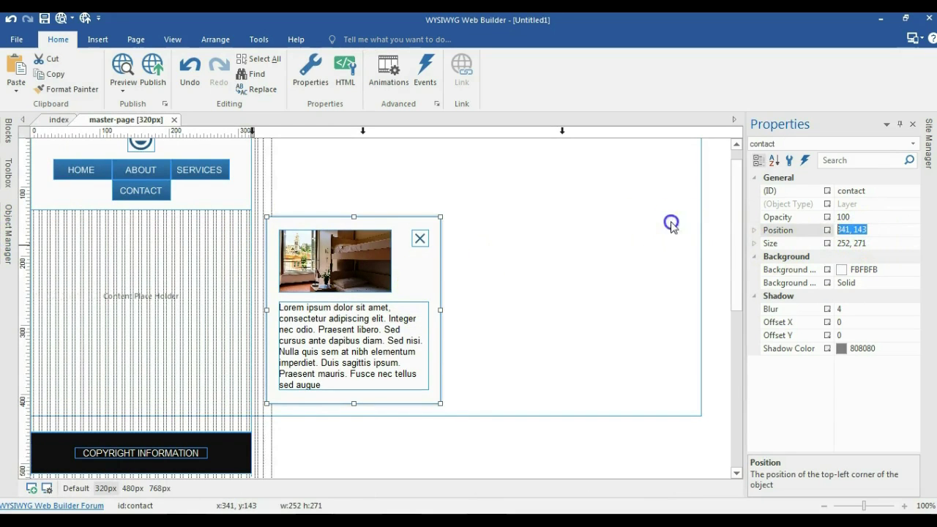
pyautogui.write('34, 145')
pyautogui.press('Return')
pyautogui.click(423, 293)
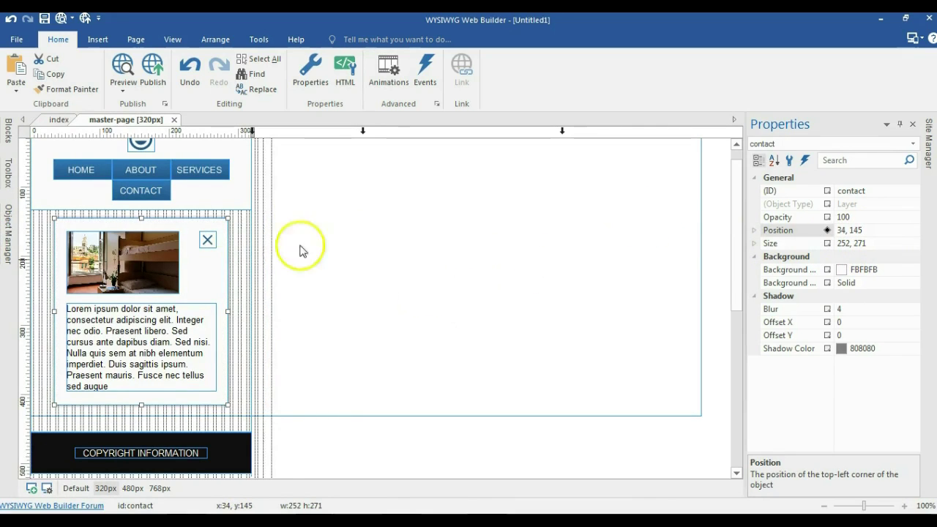
# Show the about layer, move it to about 333, 147 beside the contact layer and align their top edges.
pyautogui.moveTo(9, 233)
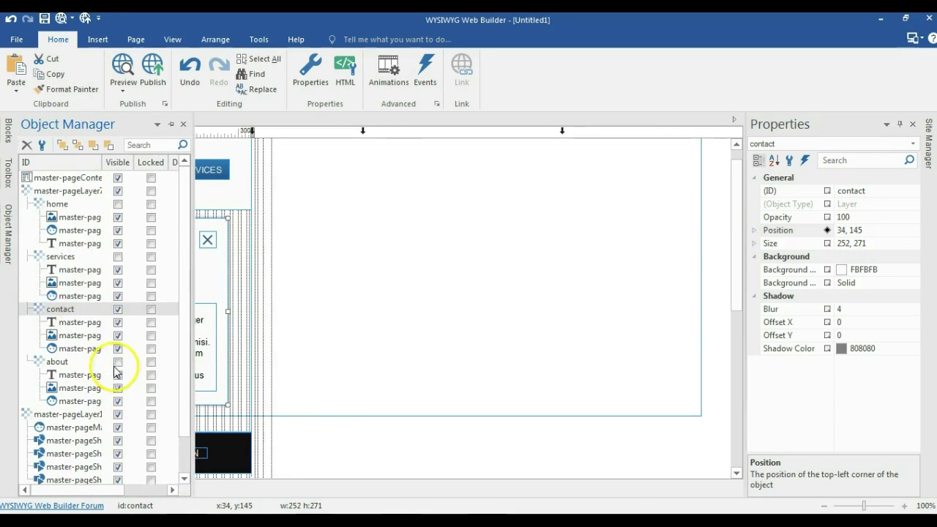
pyautogui.click(114, 362)
pyautogui.moveTo(356, 308); pyautogui.dragTo(379, 327)
pyautogui.click(216, 280)
pyautogui.click(215, 40)
pyautogui.click(225, 63)
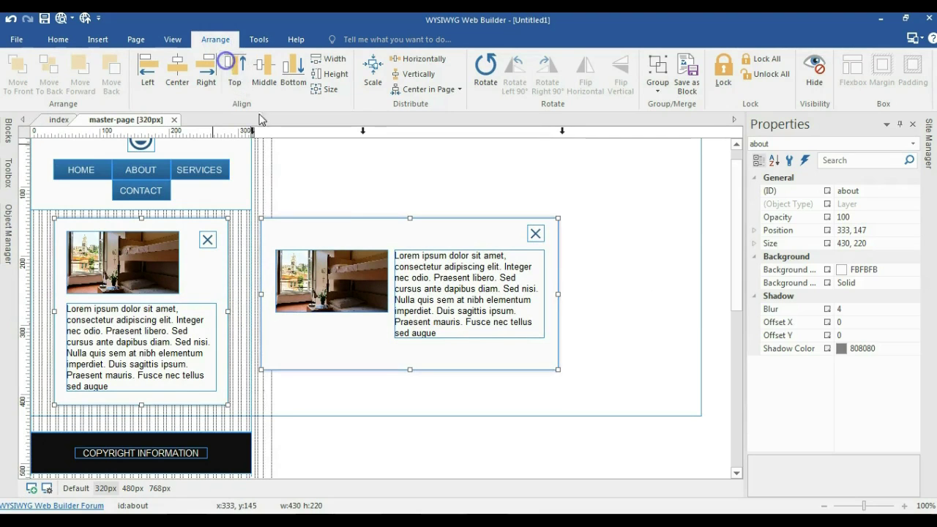
pyautogui.click(343, 211)
pyautogui.click(293, 314)
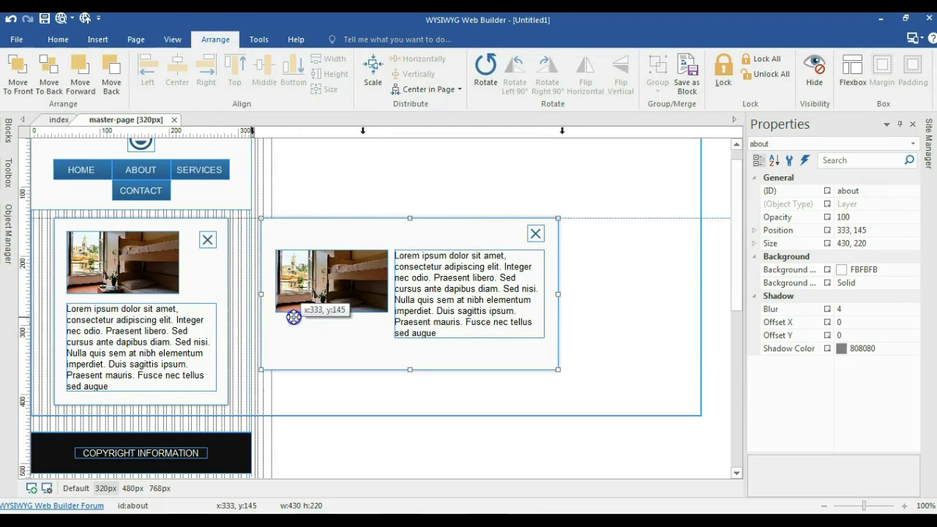
# Extend the about layer's height to 271, raise its image, and place the text below the image and the close icon beside it.
pyautogui.moveTo(410, 370); pyautogui.dragTo(412, 405)
pyautogui.moveTo(320, 291); pyautogui.dragTo(320, 272)
pyautogui.moveTo(440, 278); pyautogui.dragTo(320, 331)
pyautogui.moveTo(536, 234); pyautogui.dragTo(415, 244)
# Copy the contact layer's size and set the about layer's size to 252, 271.
pyautogui.click(205, 282)
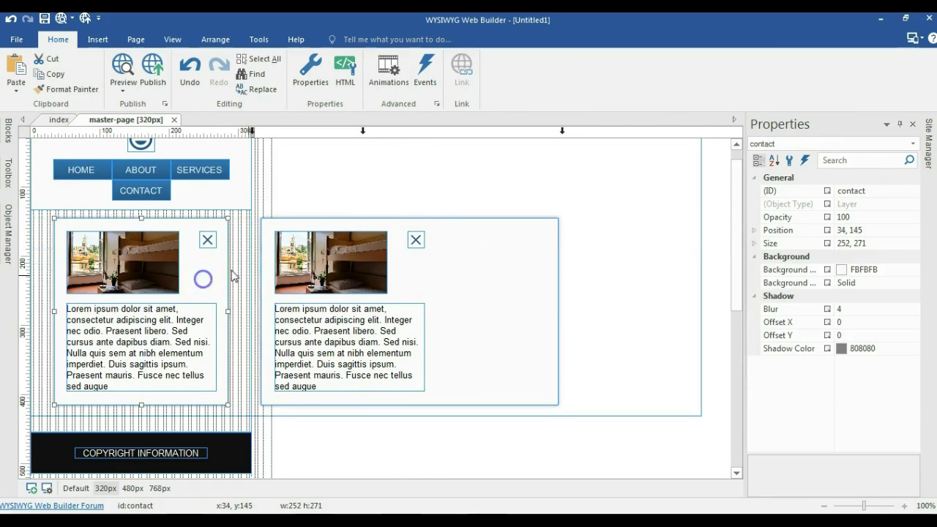
pyautogui.click(877, 243)
pyautogui.click(505, 344)
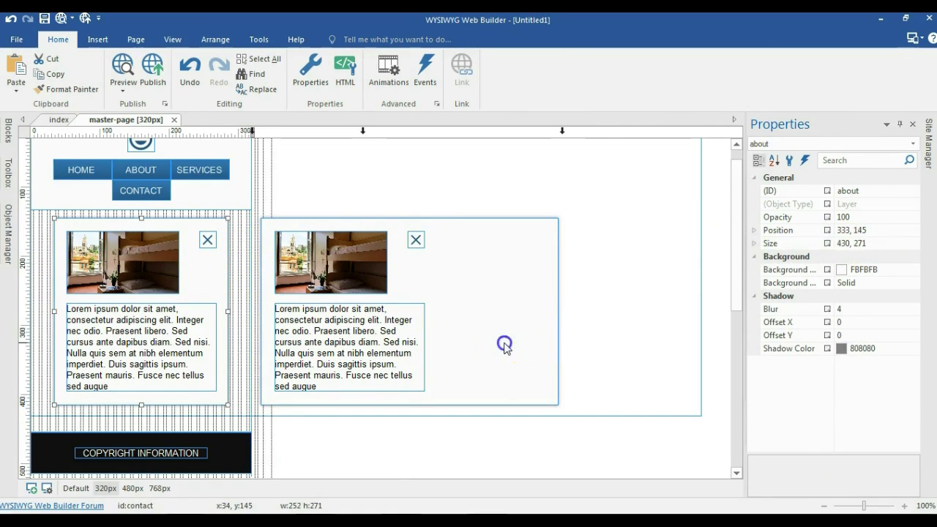
pyautogui.click(779, 243)
pyautogui.write('252, 271')
pyautogui.click(725, 255)
# Shift the about layer's image, text and close icon slightly left as a group to centre them within the layer.
pyautogui.click(329, 270)
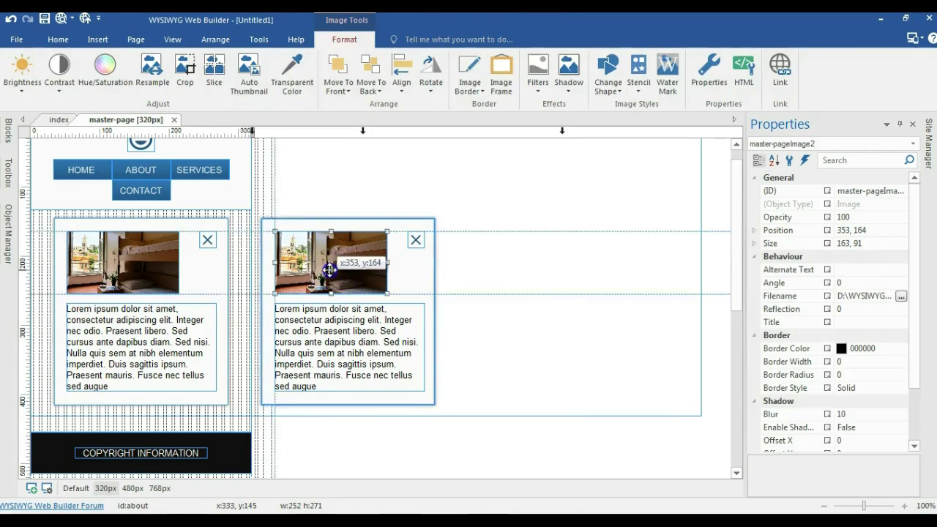
pyautogui.keyDown('shift'); pyautogui.click(319, 315); pyautogui.keyUp('shift')
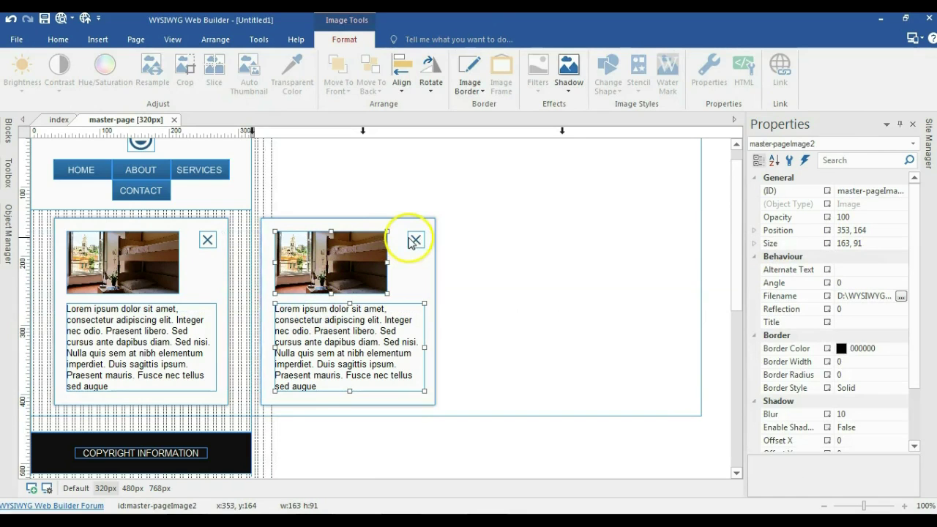
pyautogui.moveTo(412, 236); pyautogui.dragTo(372, 247)
# Copy the contact layer's position value, hide that layer and set the about layer's position to 34, 145.
pyautogui.click(198, 267)
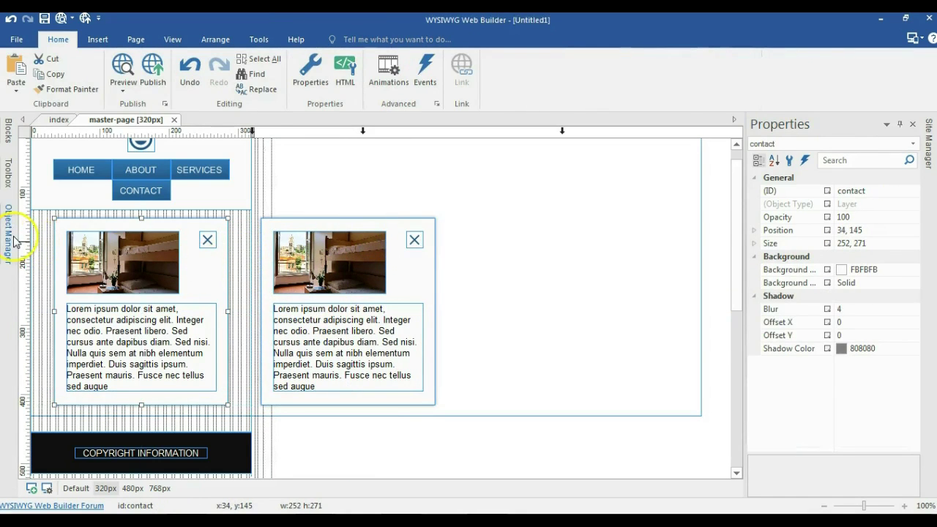
pyautogui.moveTo(13, 242)
pyautogui.click(778, 225)
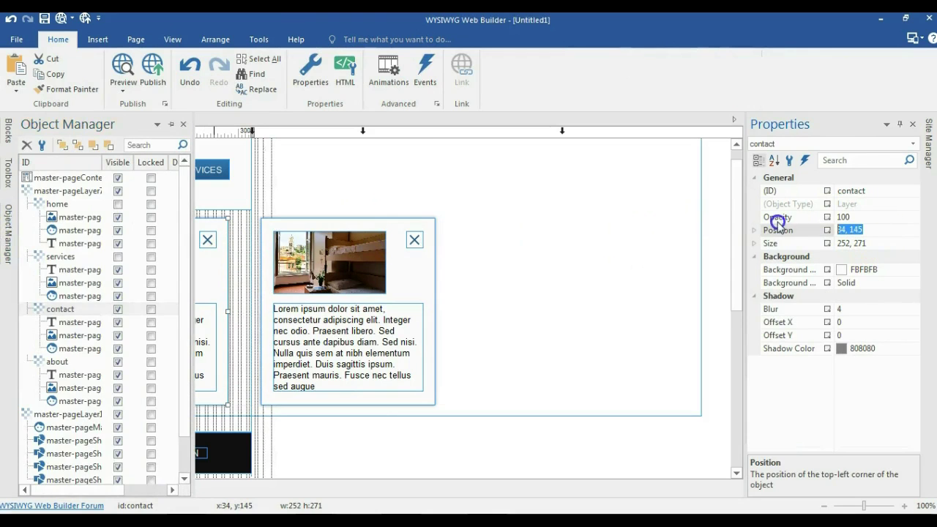
pyautogui.click(16, 243)
pyautogui.click(117, 310)
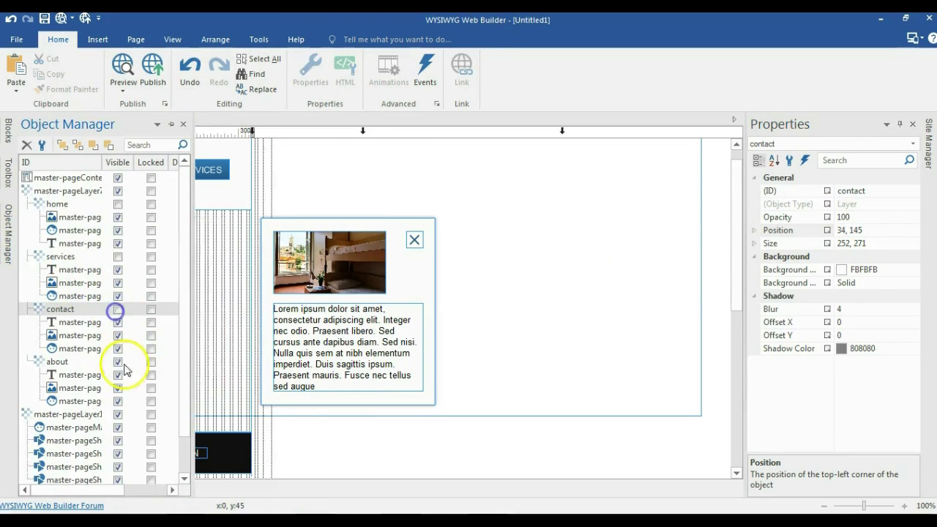
pyautogui.click(396, 266)
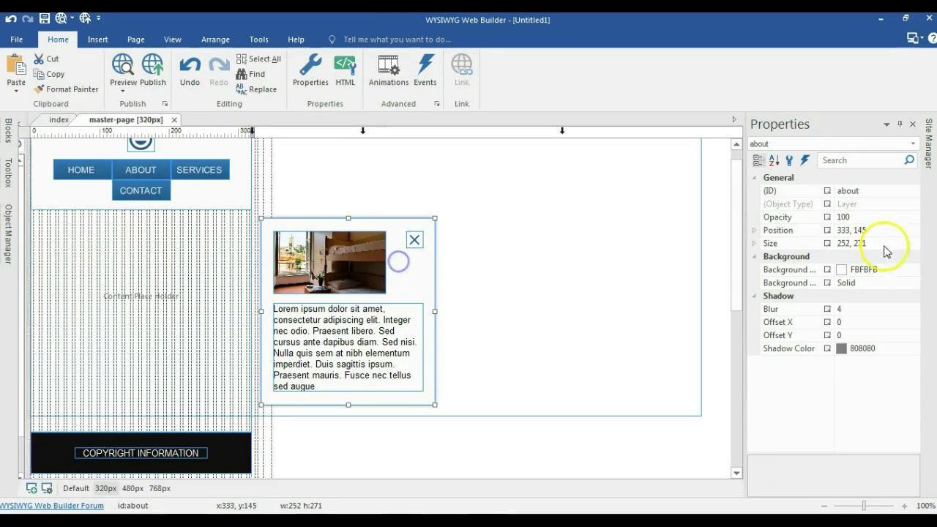
pyautogui.click(809, 228)
pyautogui.write('34, 145')
pyautogui.press('Return')
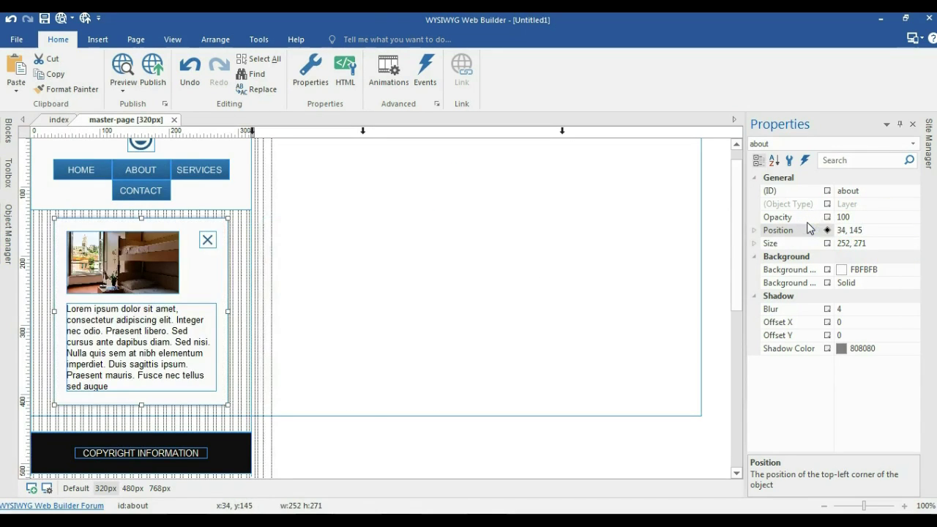
# Hide the about layer and narrow its parent layer, master-pageLayer7, to the width of the page.
pyautogui.moveTo(9, 227)
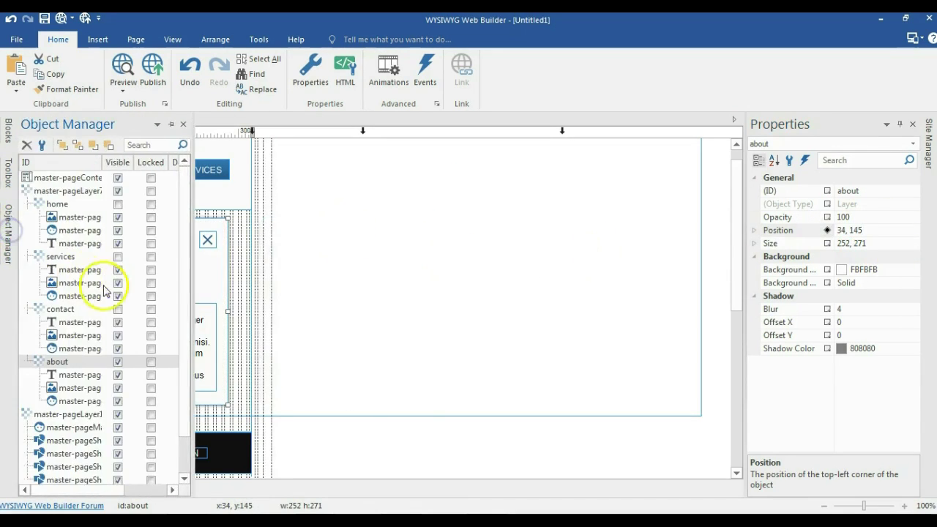
pyautogui.click(118, 361)
pyautogui.click(408, 322)
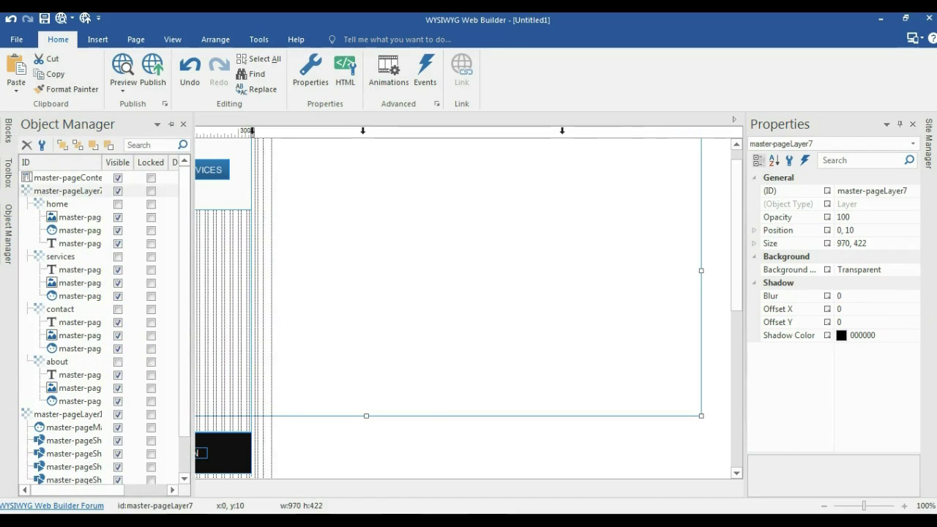
pyautogui.moveTo(848, 244); pyautogui.dragTo(797, 244)
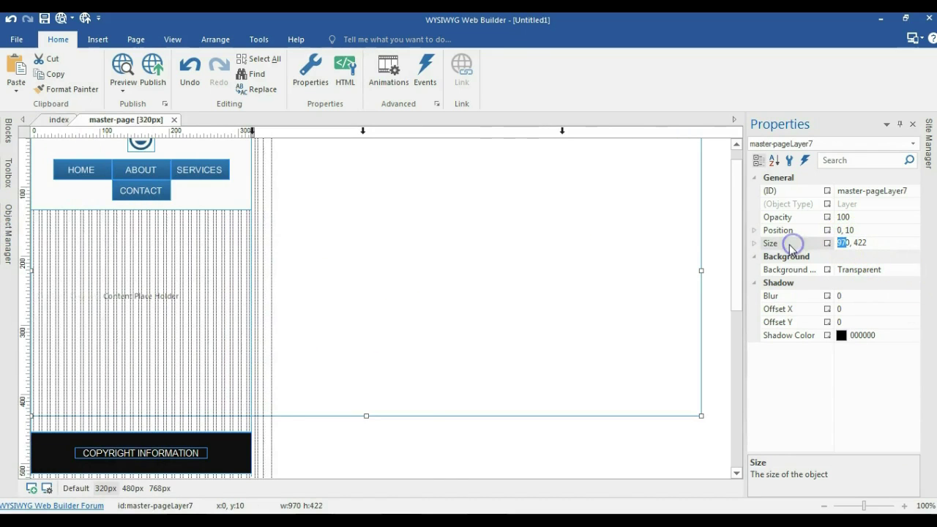
pyautogui.press('Return')
pyautogui.click(435, 274)
pyautogui.scroll(1, 418, 271)
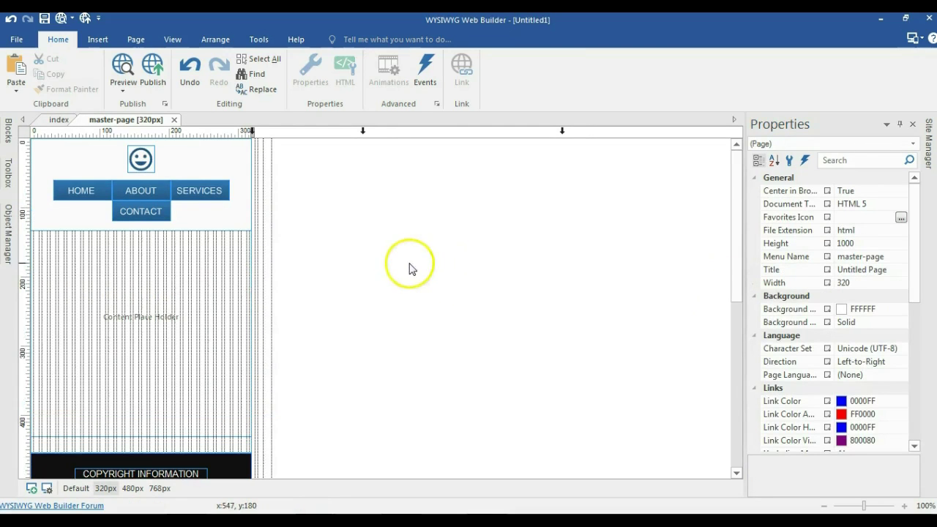
# Preview the index page in the Firefox browser and turn on Responsive Design Mode.
pyautogui.click(54, 120)
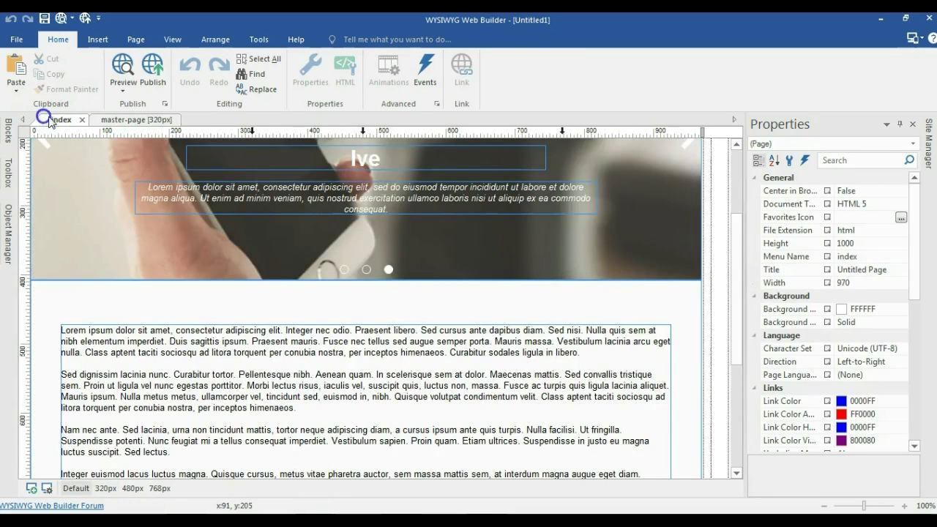
pyautogui.scroll(4, 153, 183)
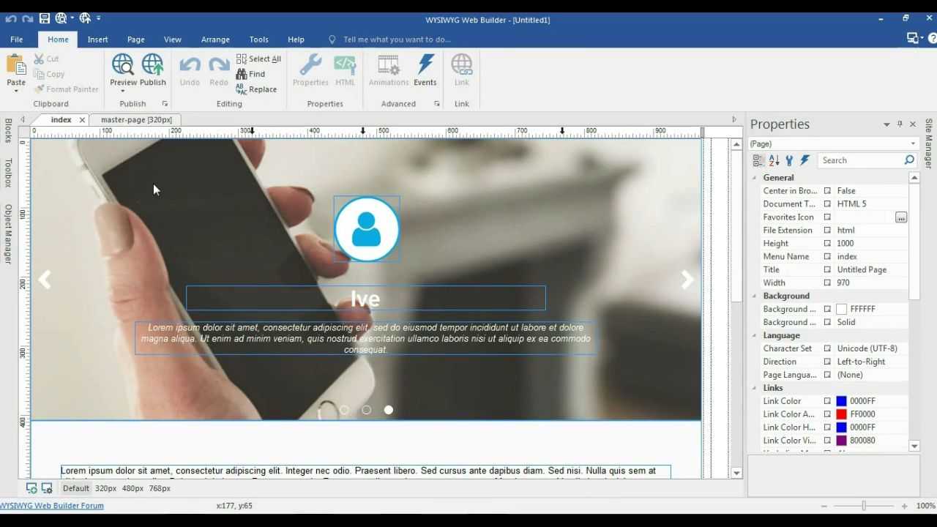
pyautogui.click(130, 70)
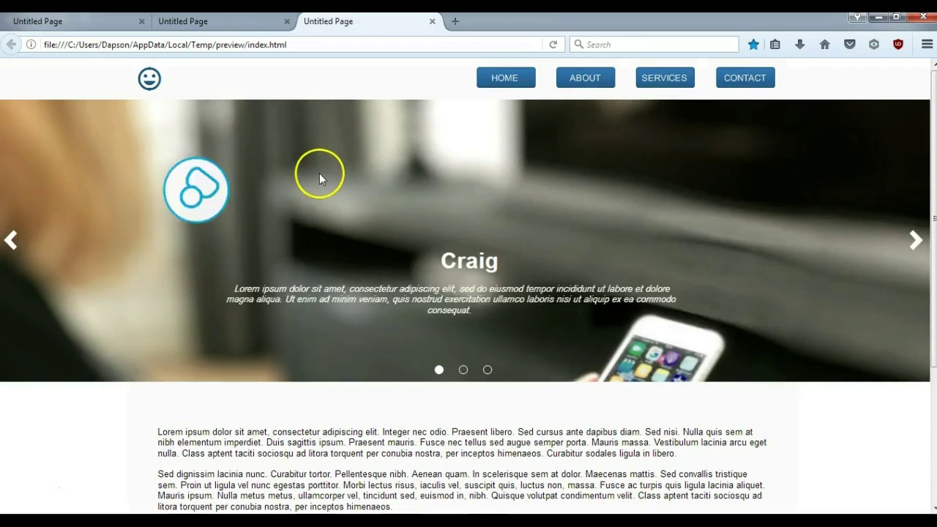
pyautogui.click(926, 46)
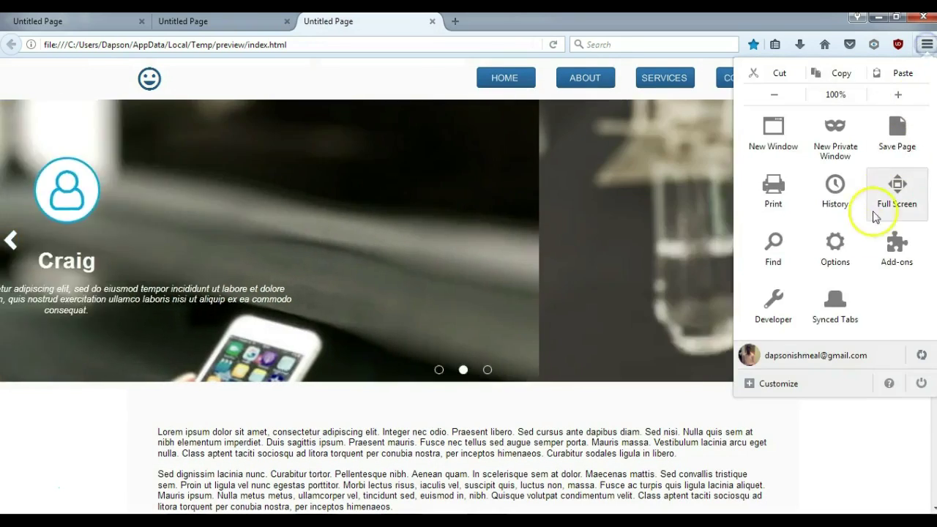
pyautogui.click(774, 302)
pyautogui.click(790, 264)
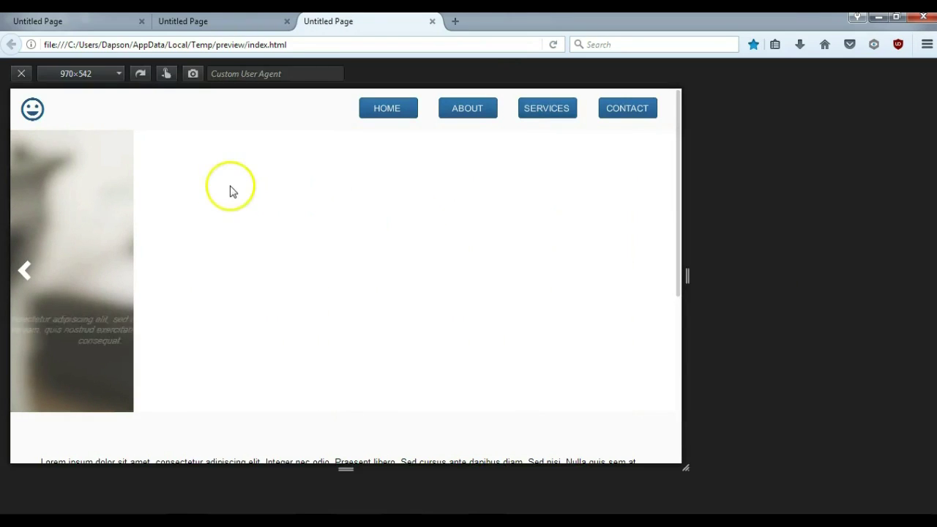
# Set the responsive preview width to 768 px.
pyautogui.click(49, 69)
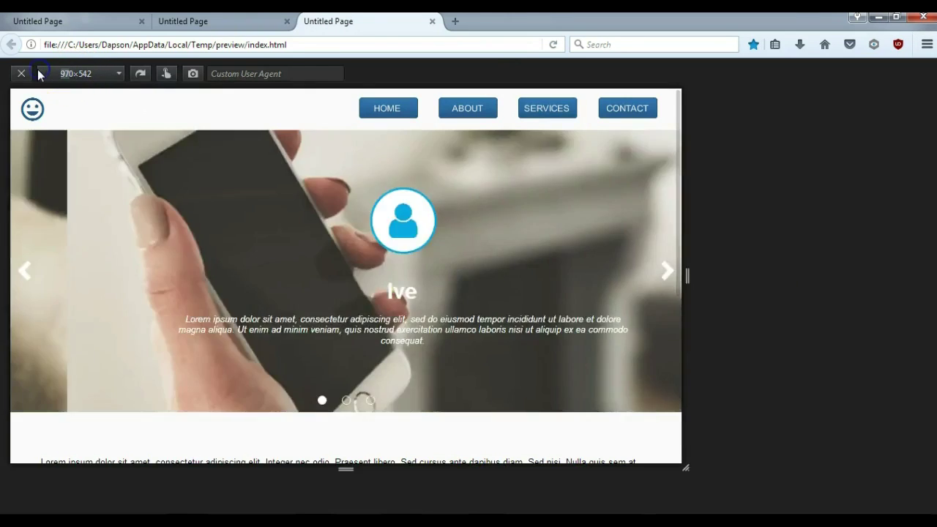
pyautogui.press('Delete')
pyautogui.press('Delete')
pyautogui.write('768')
pyautogui.press('Return')
pyautogui.click(73, 71)
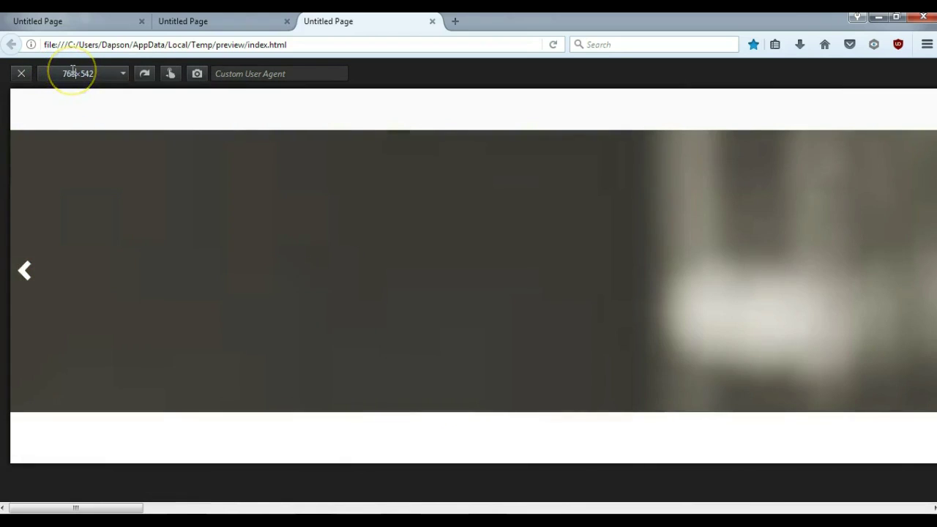
pyautogui.press('Delete')
pyautogui.press('Return')
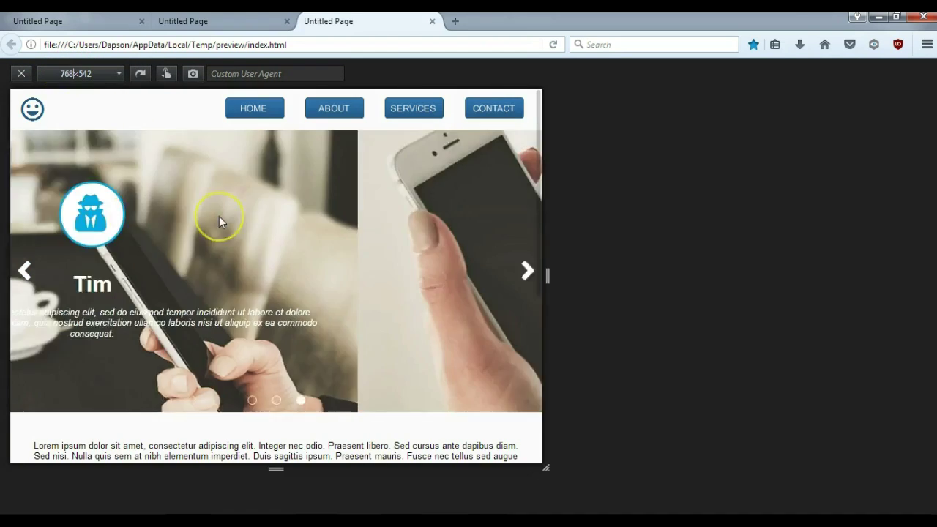
# Examine the page from header to footer at 768 px, trying the HOME and ABOUT navigation buttons.
pyautogui.scroll(-4, 218, 216)
pyautogui.scroll(4, 219, 216)
pyautogui.click(242, 113)
pyautogui.scroll(-3, 379, 205)
pyautogui.scroll(3, 379, 206)
pyautogui.click(331, 117)
pyautogui.scroll(-3, 396, 170)
pyautogui.scroll(3, 398, 171)
# Test opening and closing the services and contact layers at 768 px, checking the contact layer while the page scrolls.
pyautogui.click(414, 109)
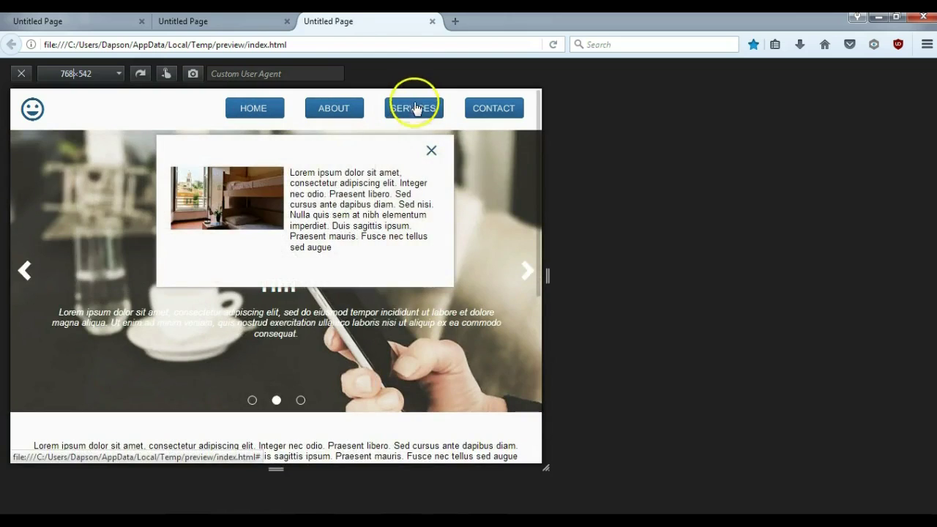
pyautogui.click(430, 149)
pyautogui.click(492, 119)
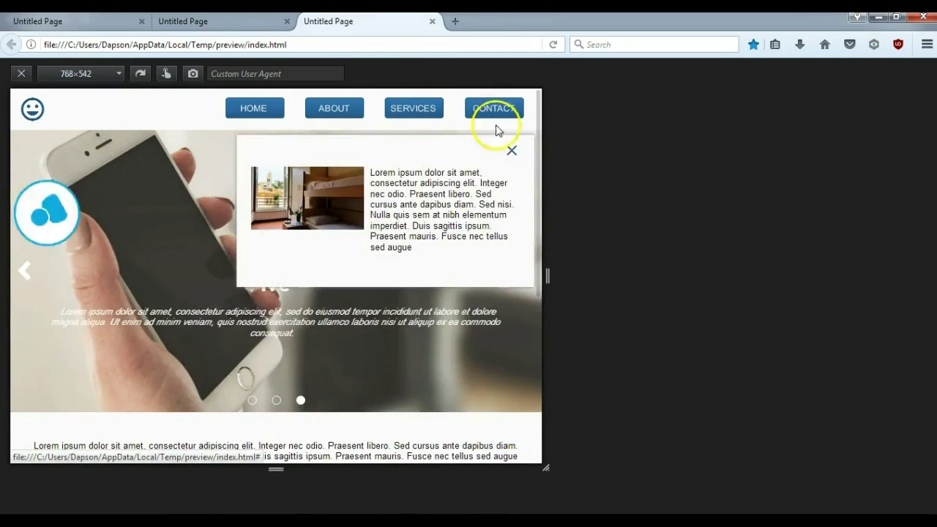
pyautogui.scroll(-3, 505, 157)
pyautogui.click(512, 151)
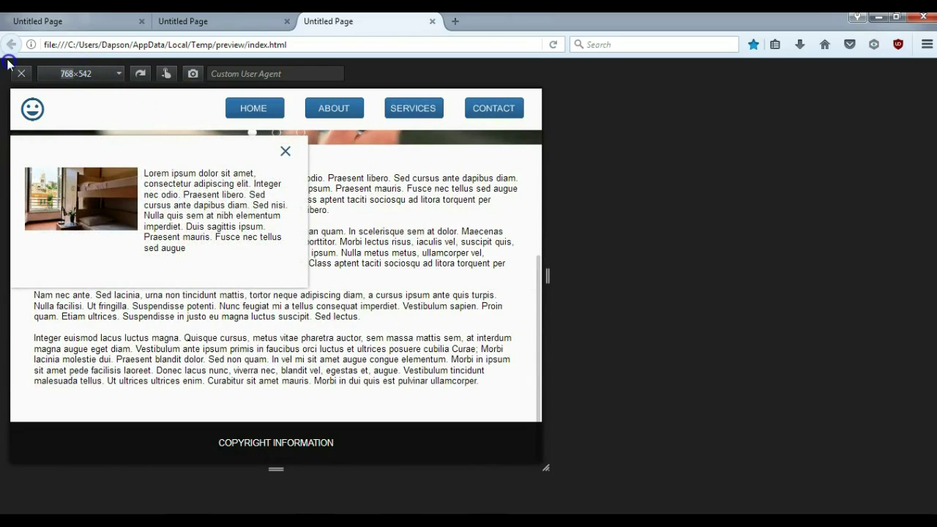
# Set the preview width to 480 px and check the page content and its pop-up layers.
pyautogui.write('480')
pyautogui.press('Return')
pyautogui.click(82, 123)
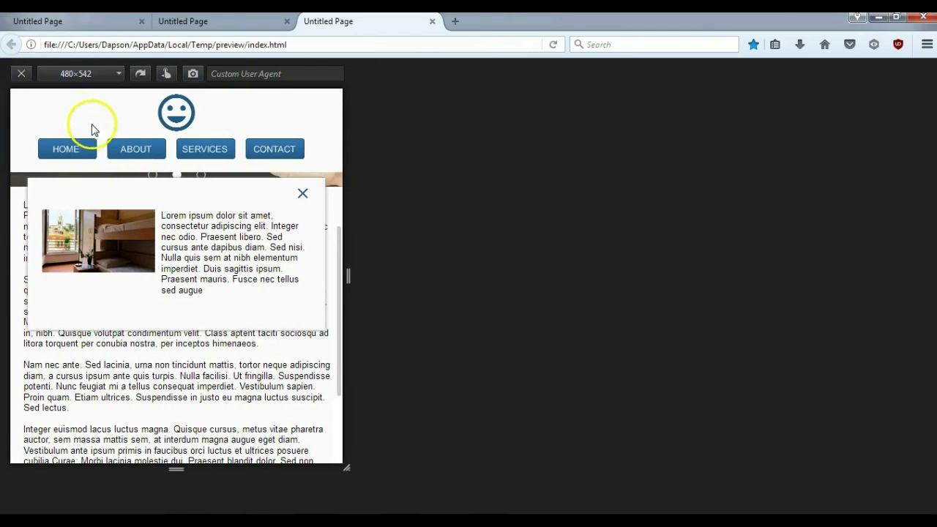
pyautogui.click(301, 193)
pyautogui.scroll(5, 224, 216)
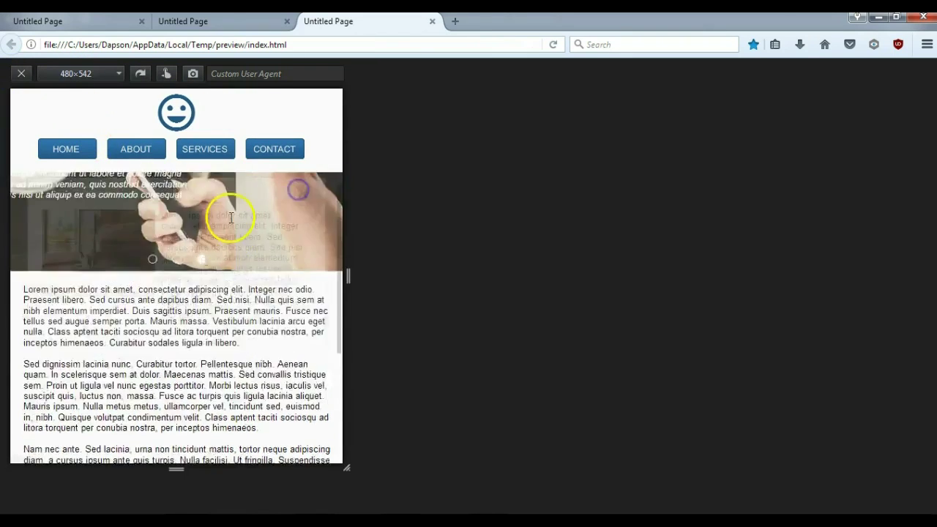
pyautogui.scroll(-6, 241, 335)
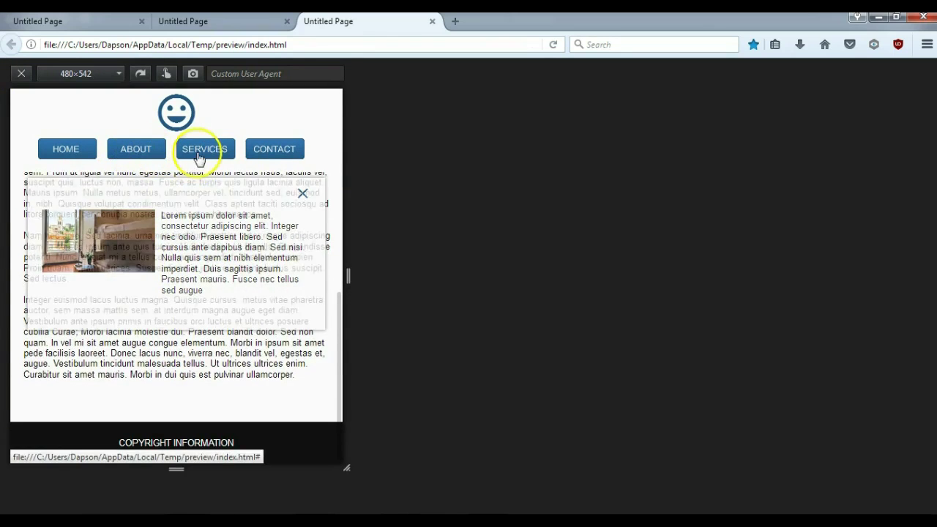
pyautogui.click(300, 191)
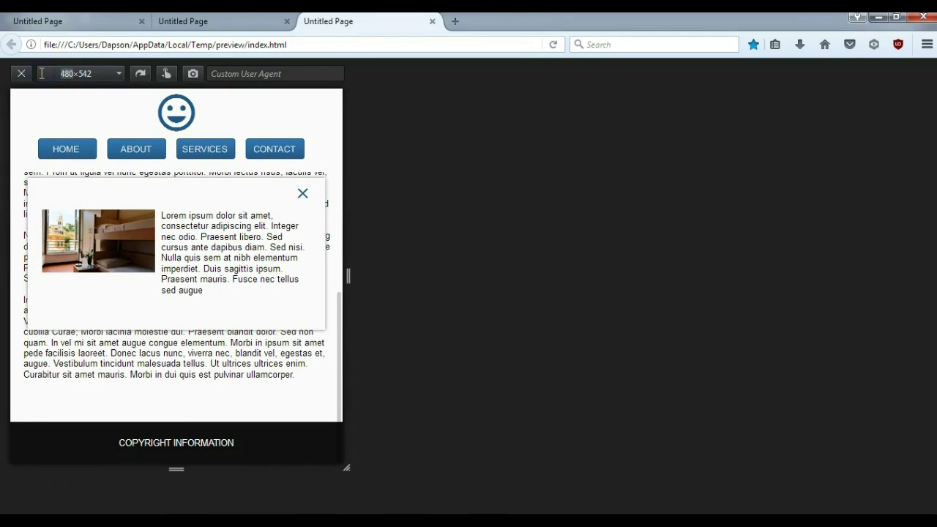
# Set the preview width to 320 px and test opening and closing the navigation buttons' pop-up layers, including while scrolled.
pyautogui.press('Return')
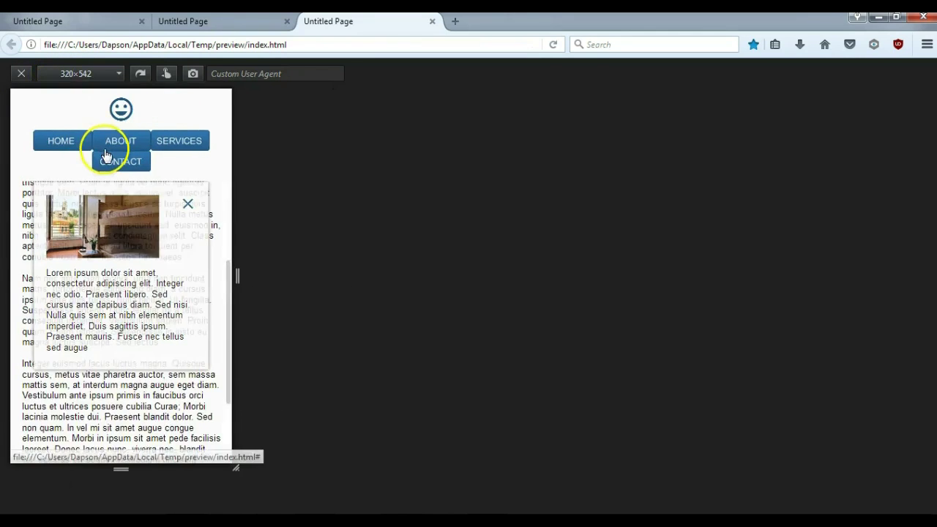
pyautogui.click(187, 204)
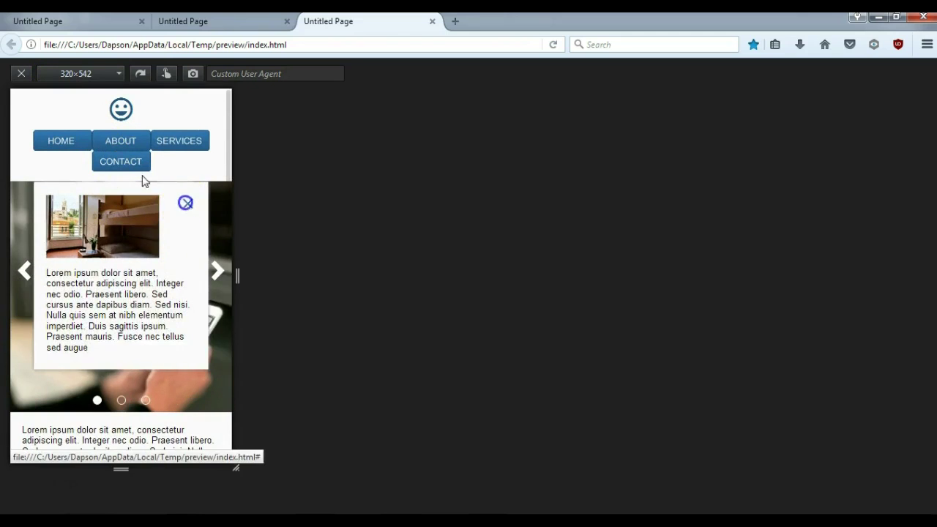
pyautogui.click(187, 204)
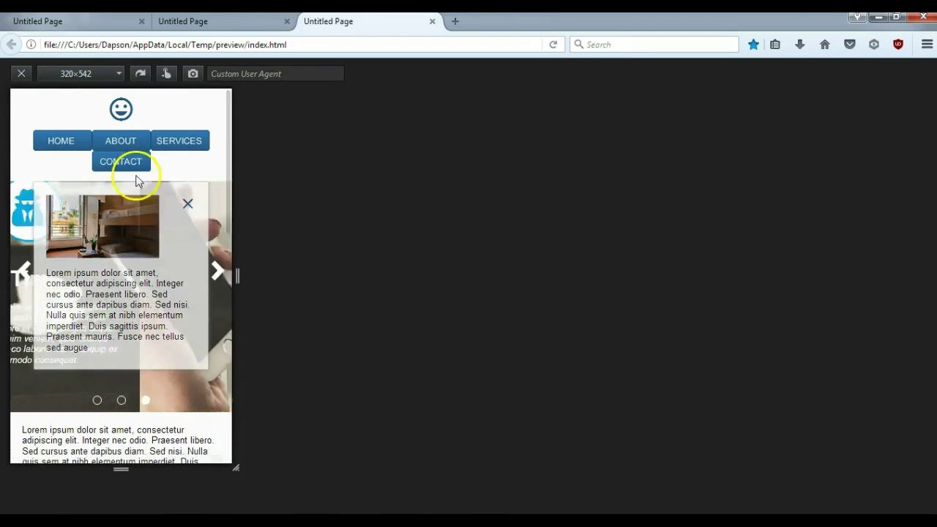
pyautogui.click(185, 206)
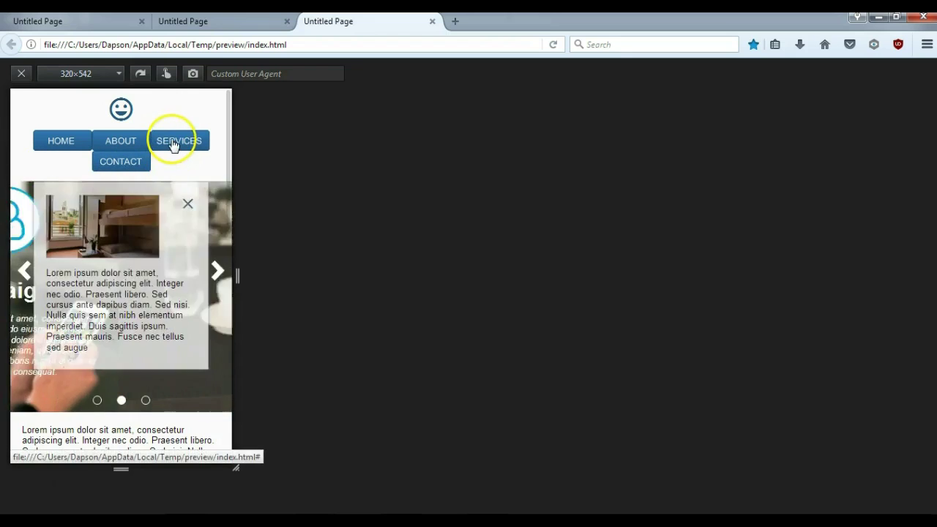
pyautogui.click(188, 210)
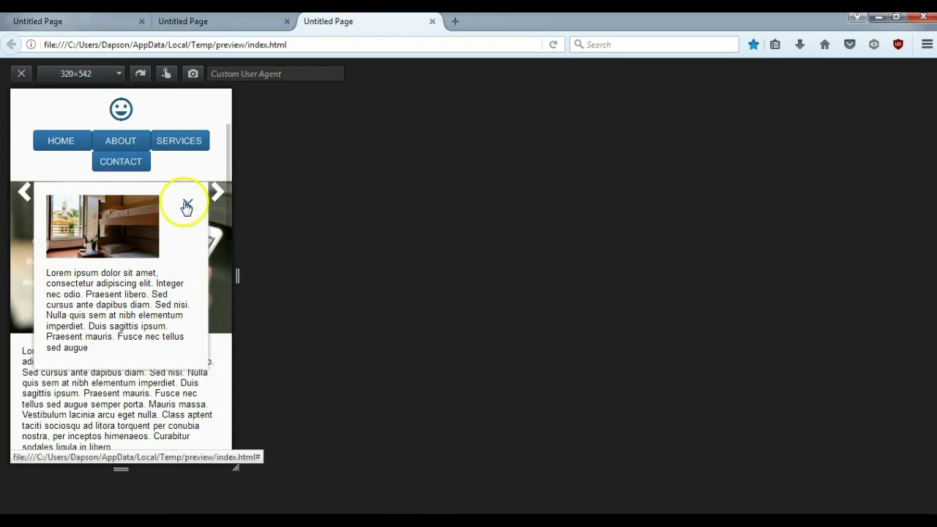
pyautogui.click(135, 167)
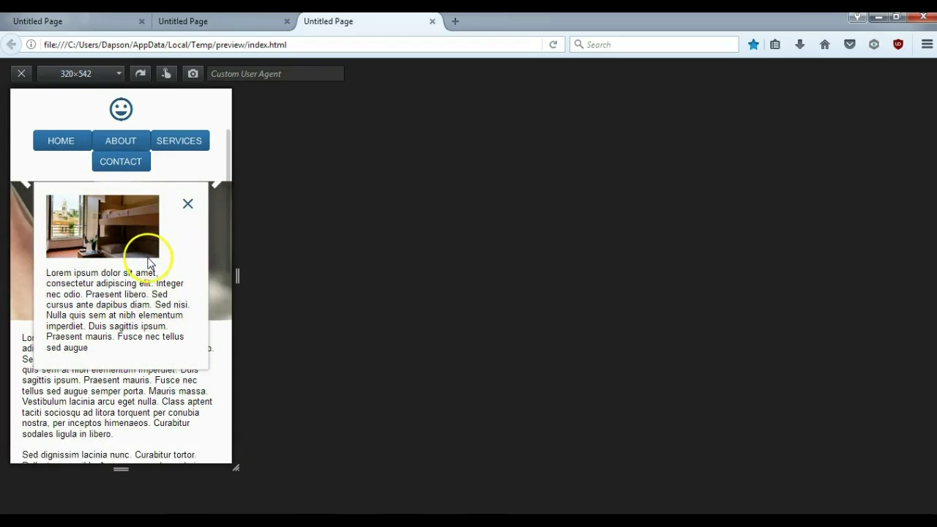
pyautogui.scroll(-2, 202, 367)
# Switch back to WYSIWYG Web Builder and open the HTML section of the application options.
pyautogui.click(176, 521)
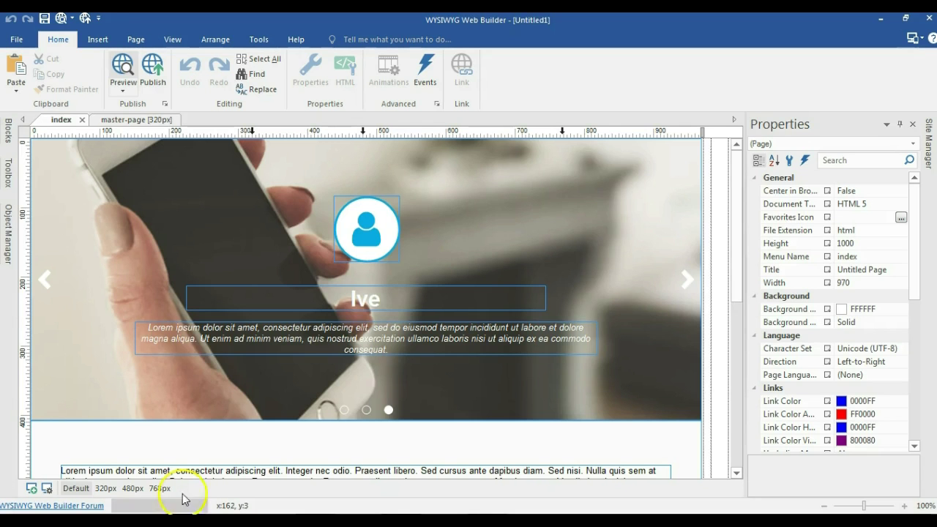
pyautogui.click(260, 41)
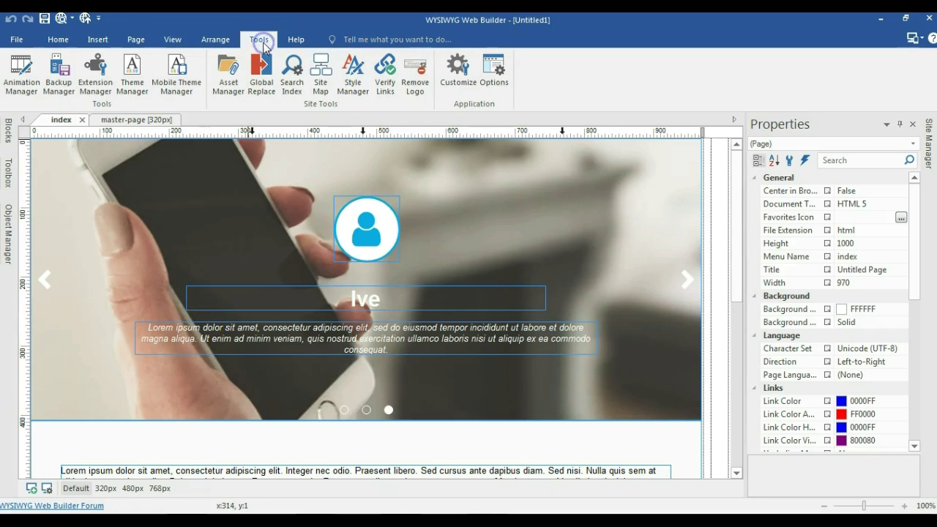
pyautogui.click(485, 72)
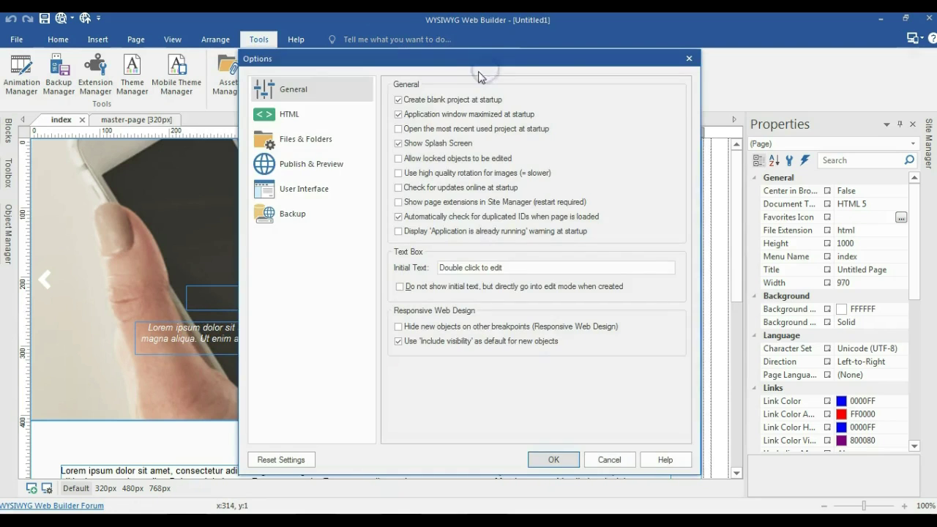
pyautogui.click(314, 124)
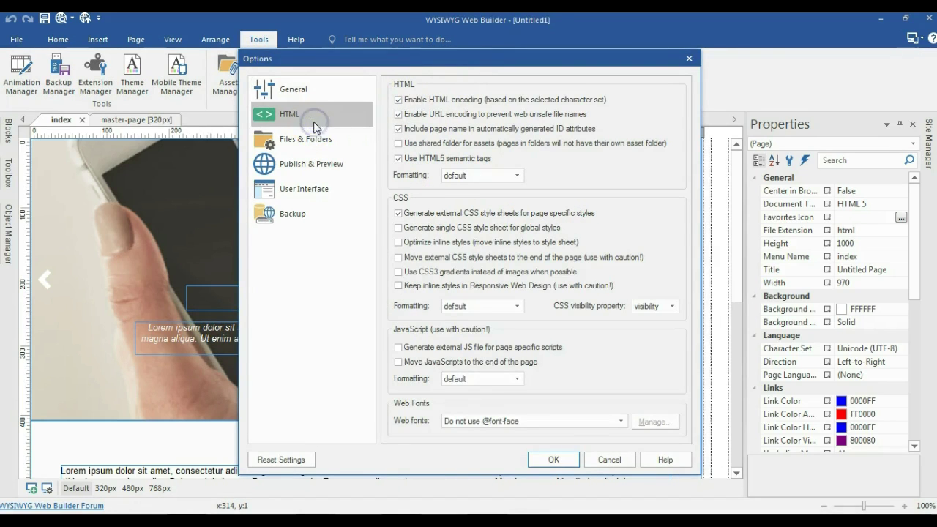